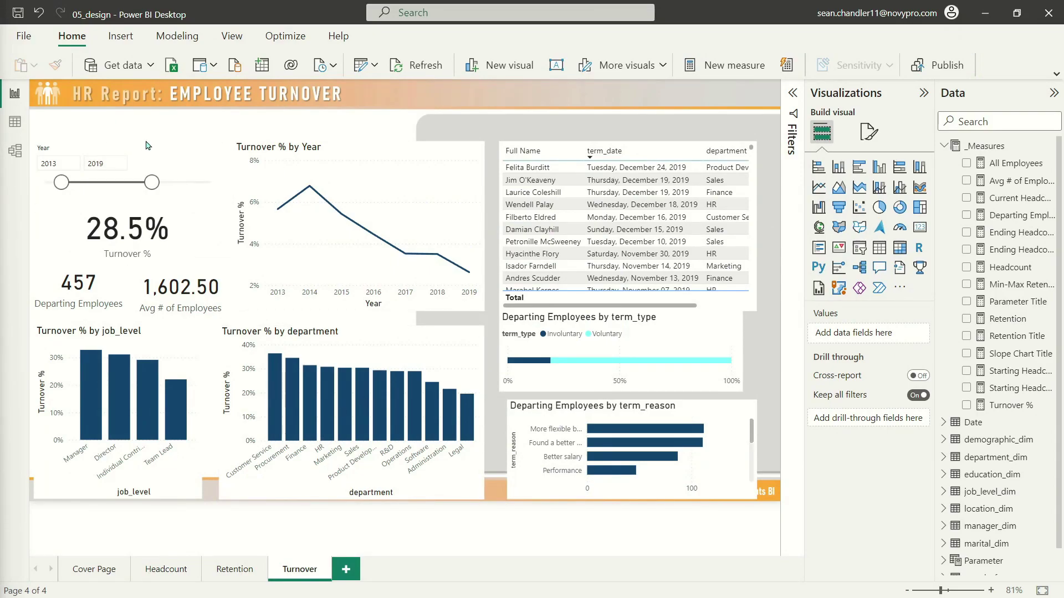
- Move the Turnover % by Year line chart down and to the left on the Turnover page
click(320, 158)
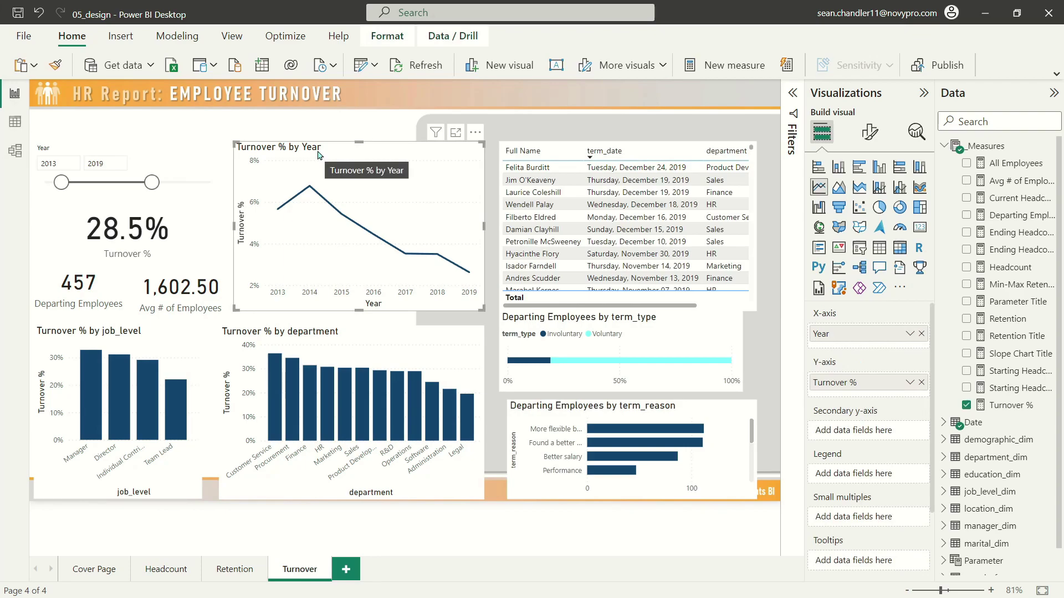
drag(320, 155, 207, 315)
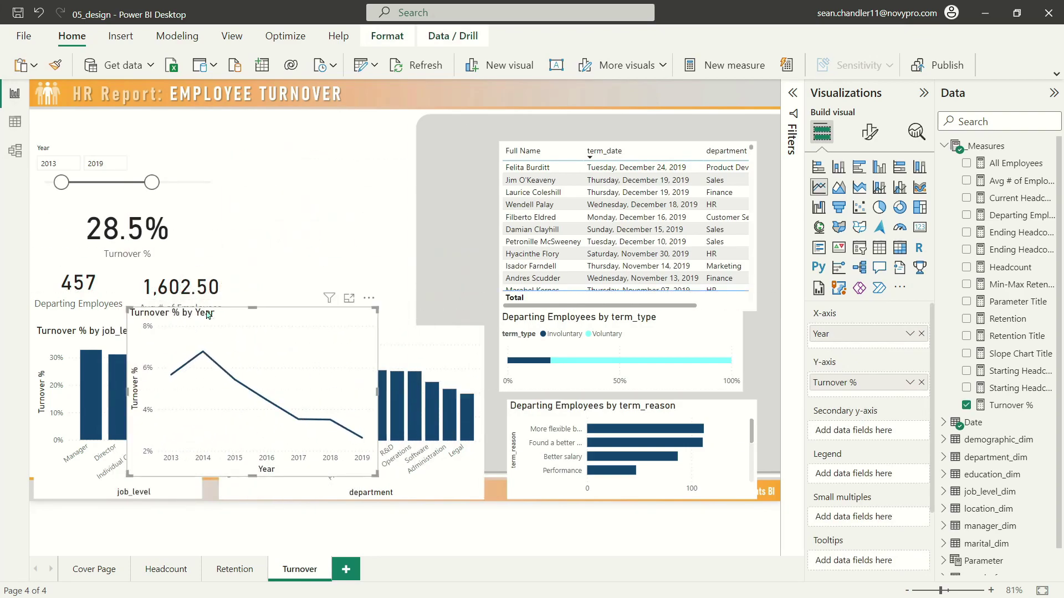
- On the Retention page, pick the timeframe slicer and Employee Retention card, undoing an accidental shape move
click(224, 578)
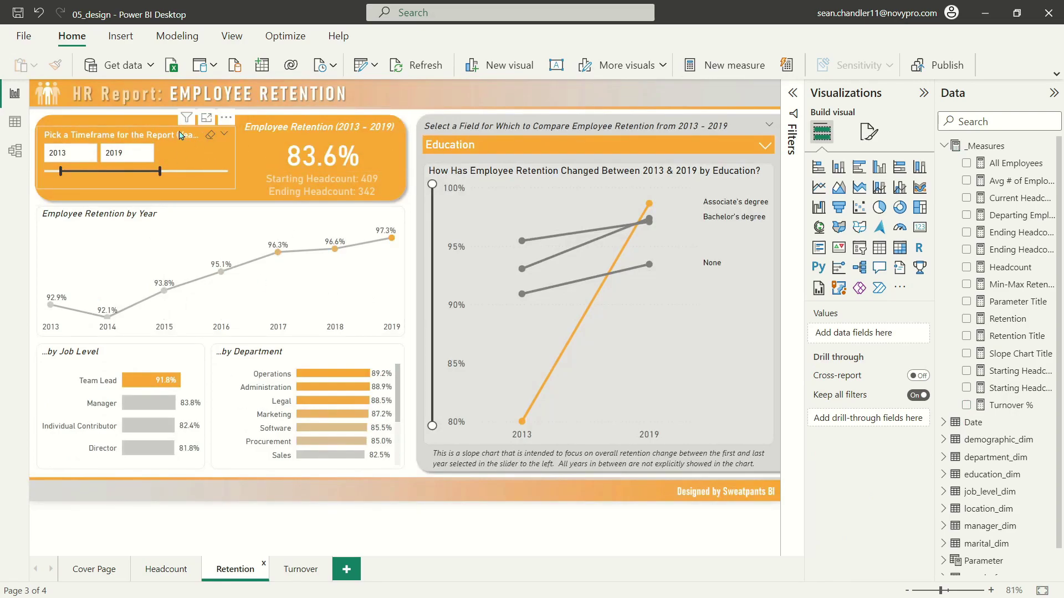
click(180, 136)
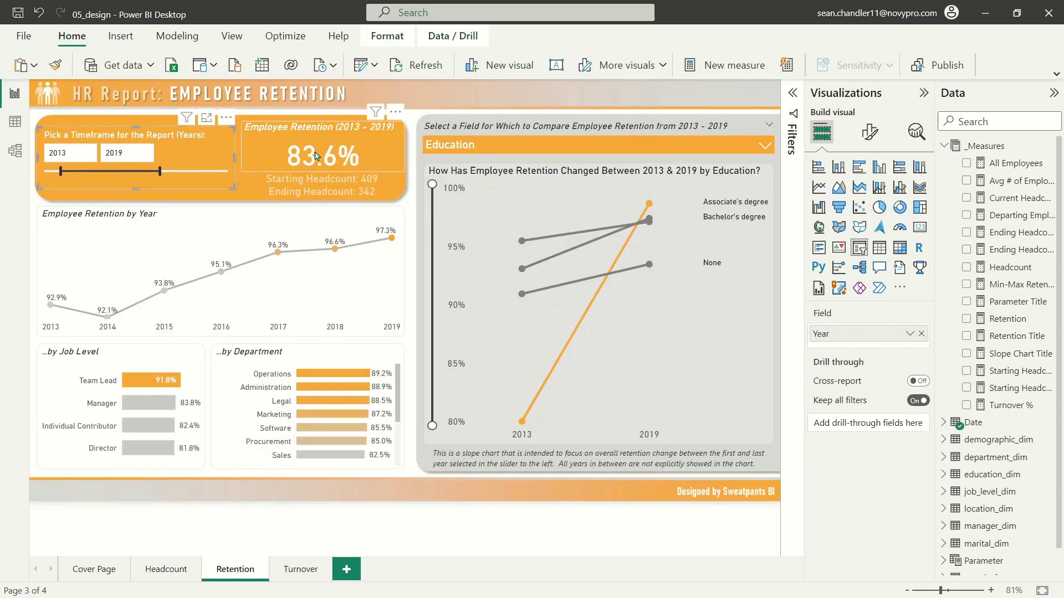
click(330, 180)
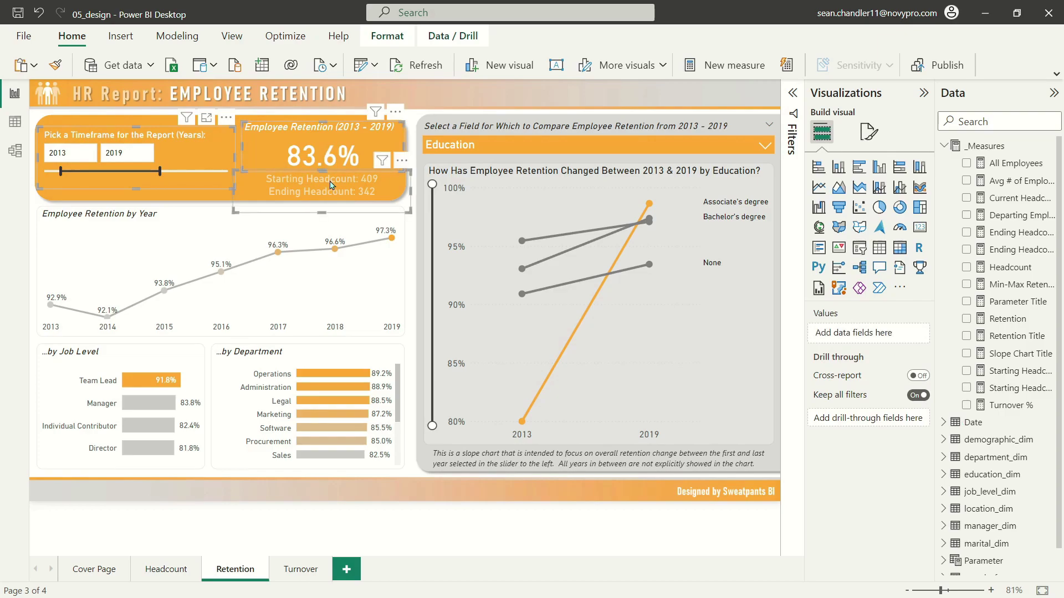
click(743, 108)
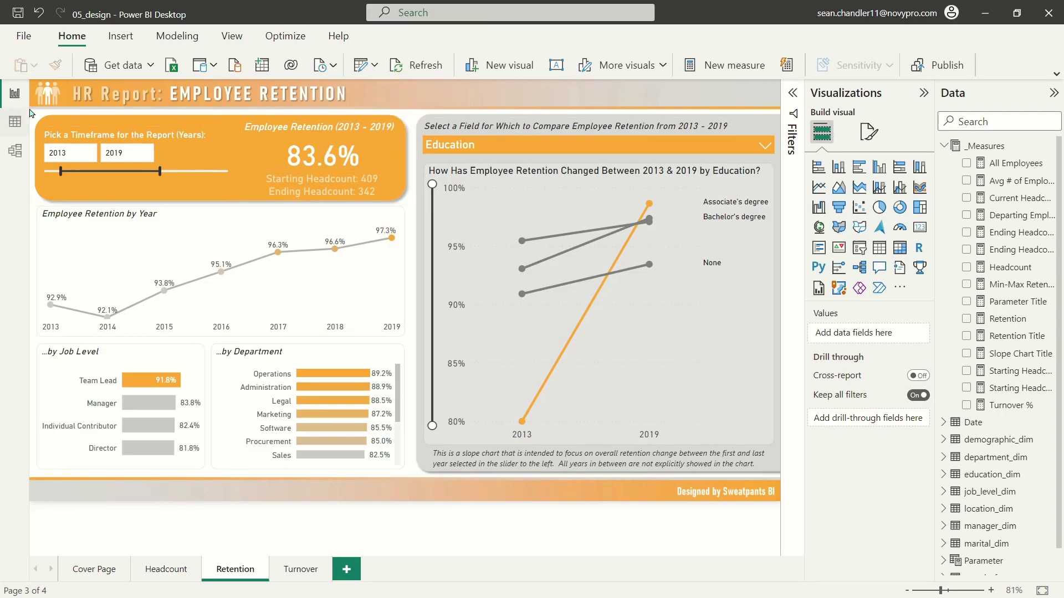
drag(33, 115, 85, 171)
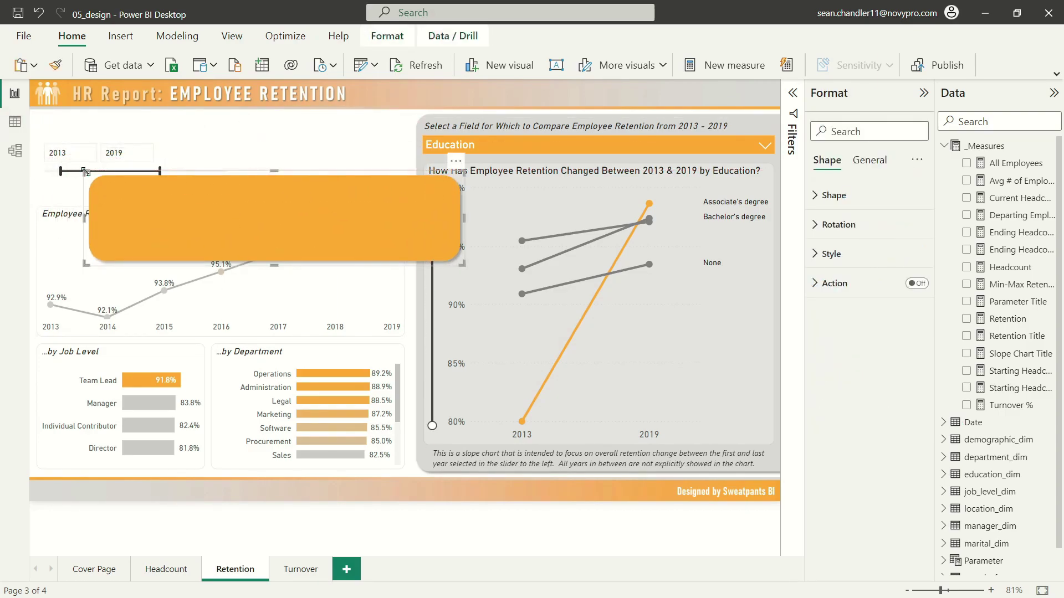
key(ctrl+z)
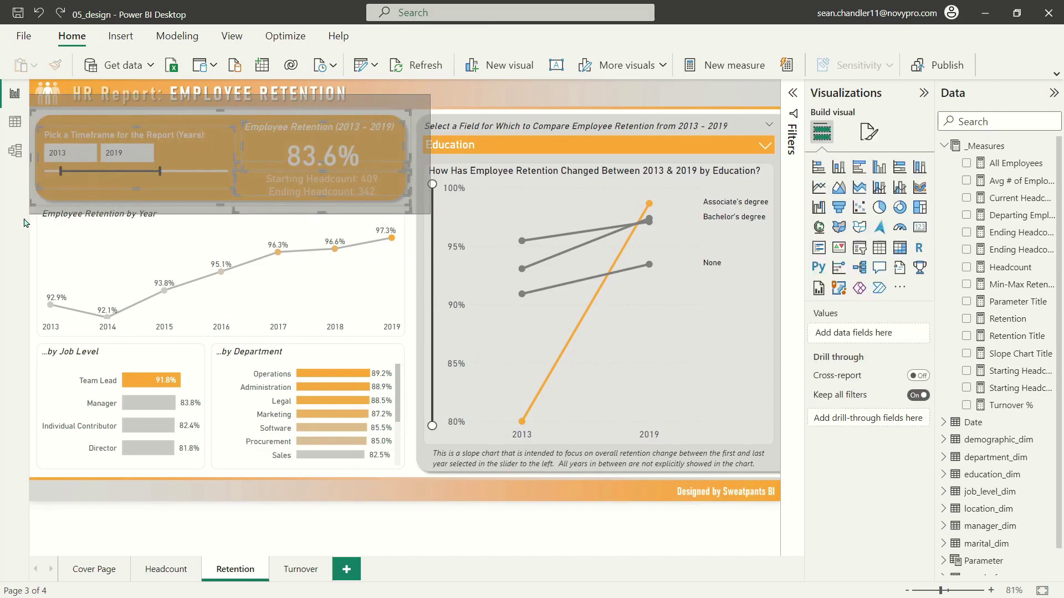
- On the Turnover page, shift the 28.5% Turnover % and 1,602.50 Avg # of Employees cards right
click(298, 569)
click(134, 232)
drag(134, 231, 335, 286)
click(181, 287)
drag(180, 286, 443, 286)
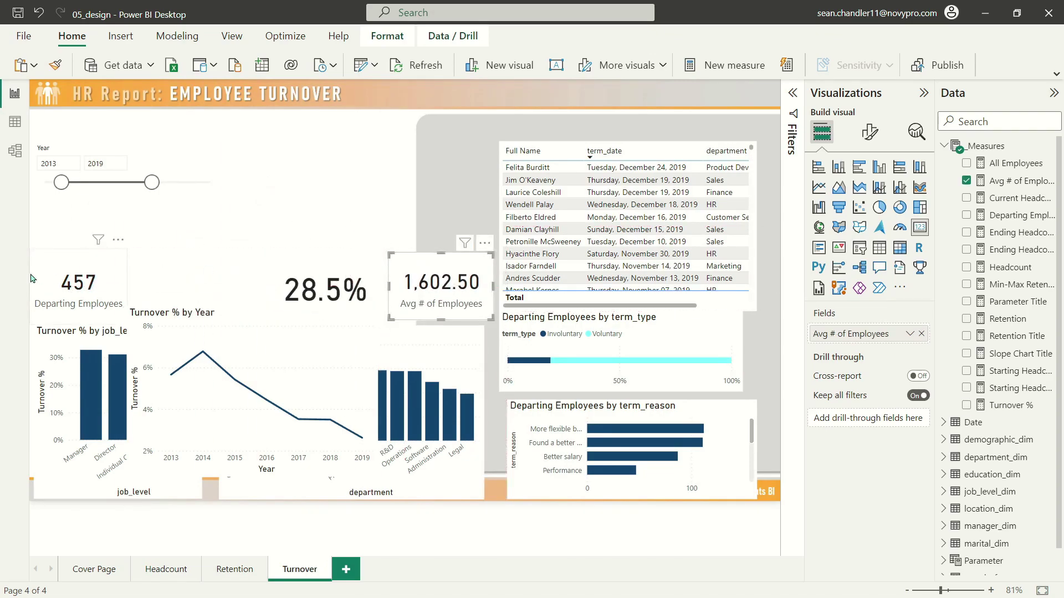
- Replace the plain Year slicer with the pasted timeframe slicer and retention card, kept synced
click(125, 147)
key(Delete)
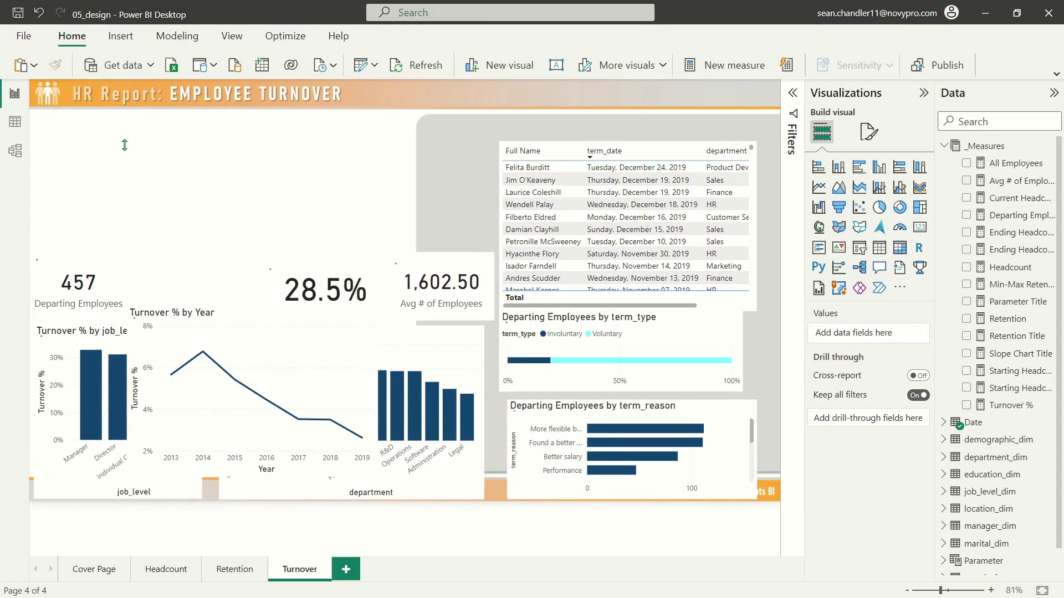
key(ctrl+v)
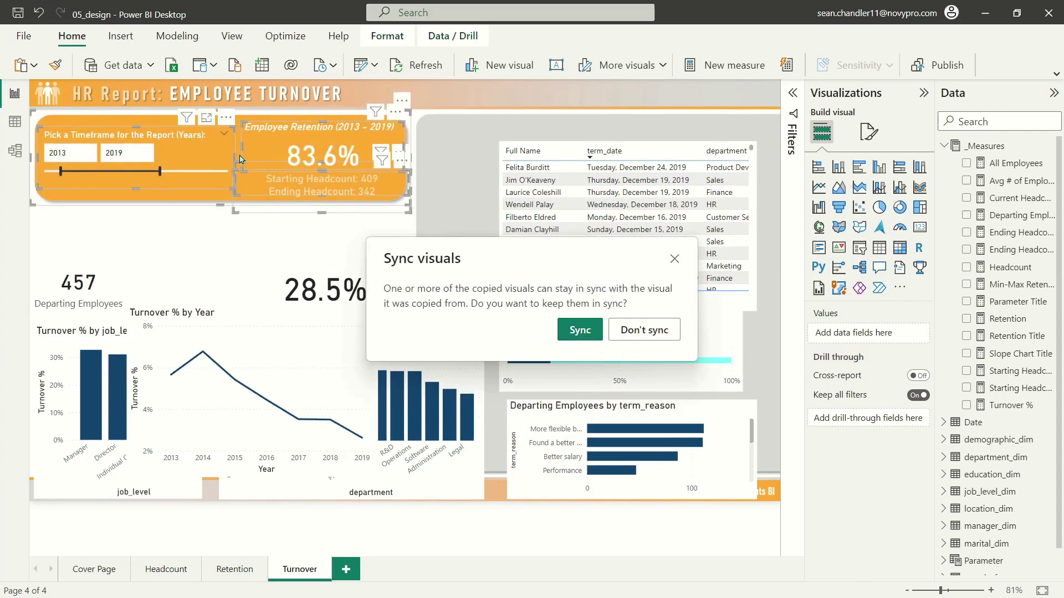
click(580, 330)
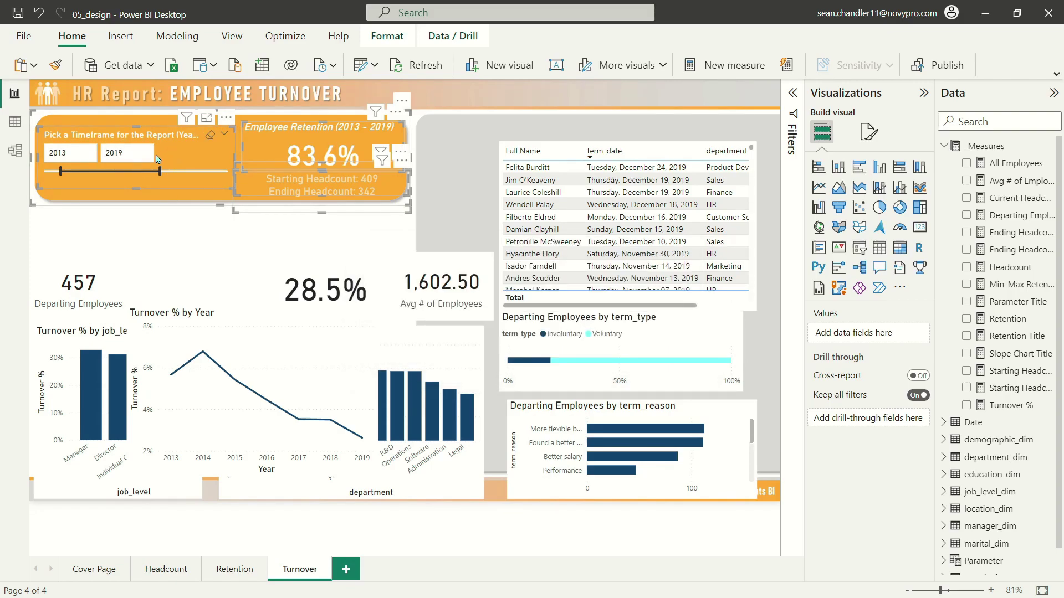
- Align the 457, 28.5% and Avg # of Employees cards and the line chart, and switch the orange card to Turnover %
click(323, 148)
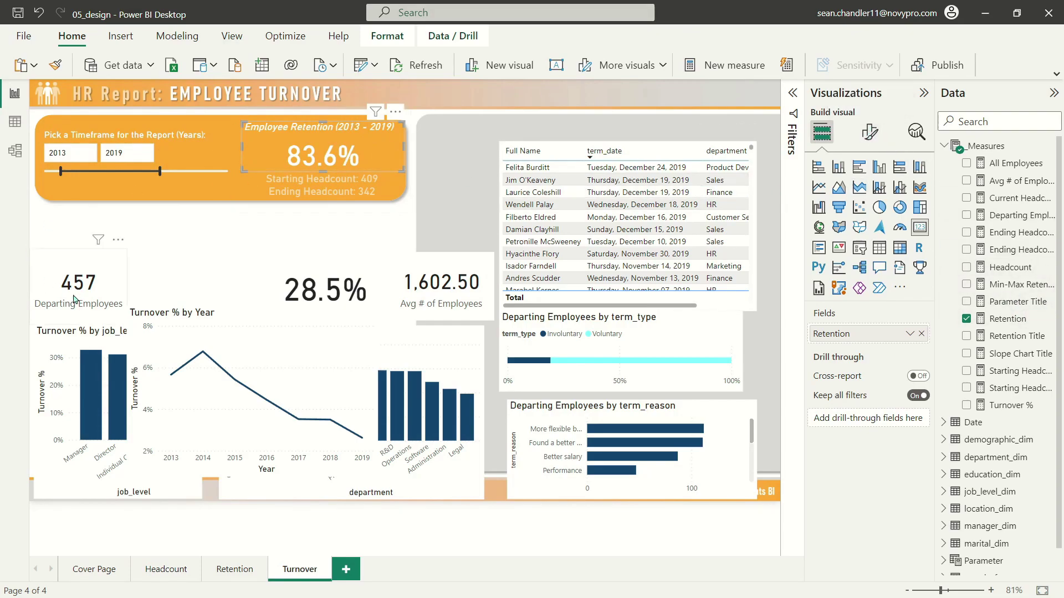
drag(93, 286, 93, 264)
drag(333, 301, 240, 246)
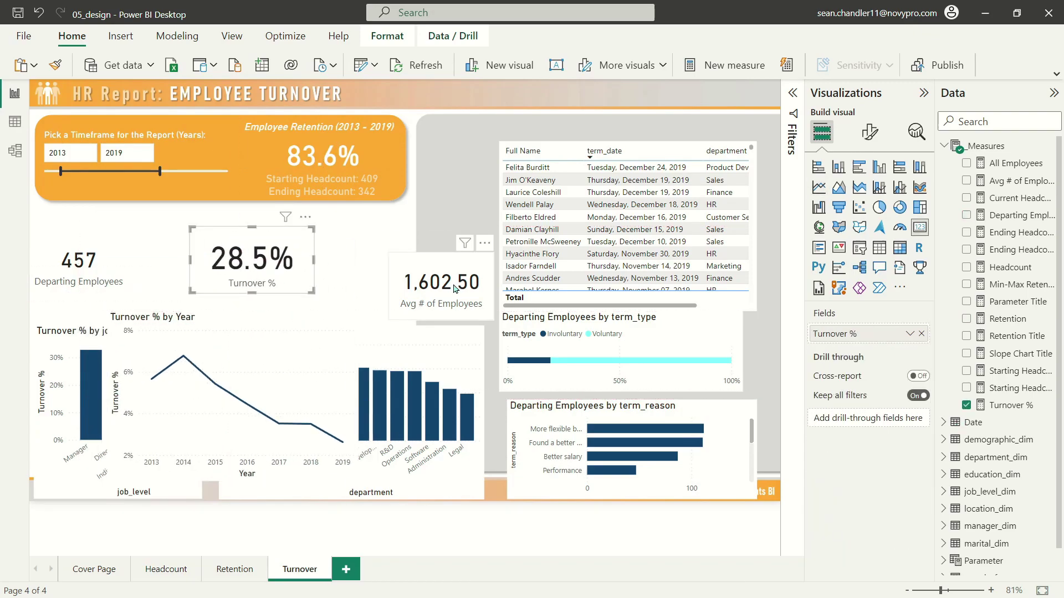
drag(454, 289, 381, 262)
drag(252, 271, 208, 268)
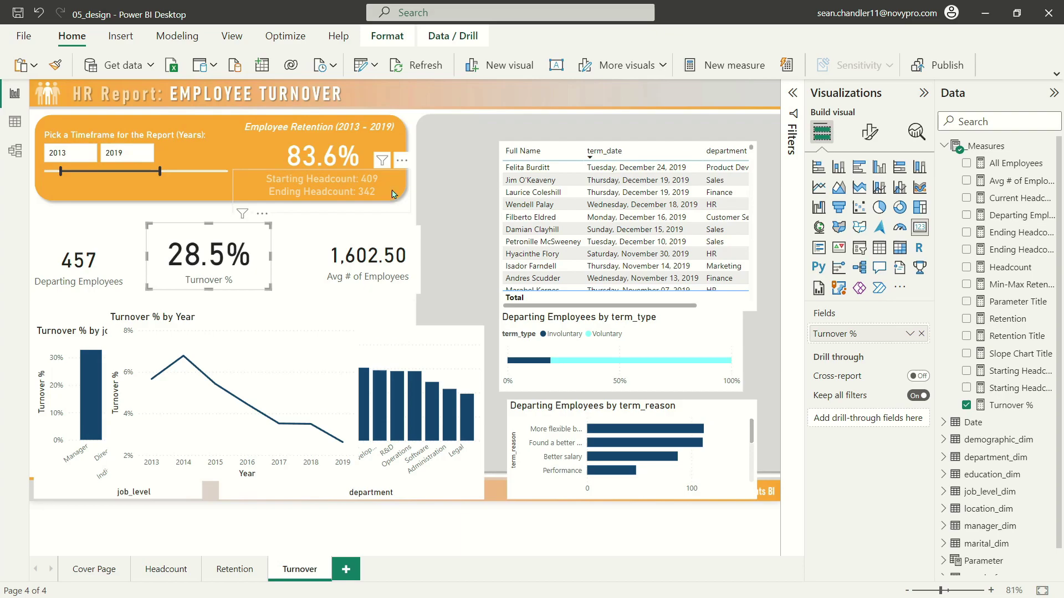
click(315, 146)
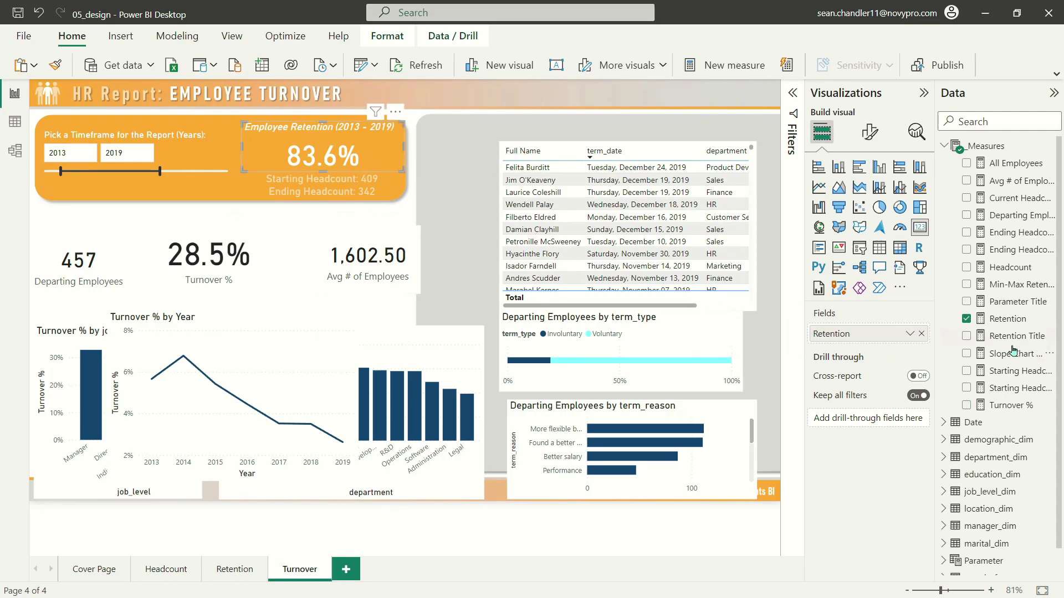
drag(1006, 405, 881, 343)
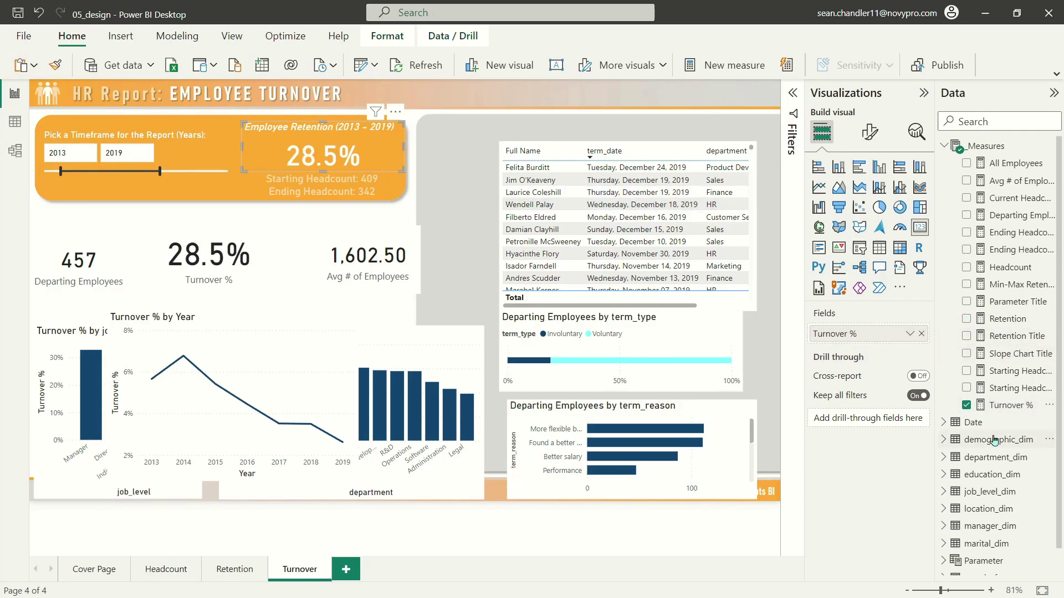
- Create a Turnover Title measure from the Retention Title formula, replacing Retention with Turnover
click(1007, 336)
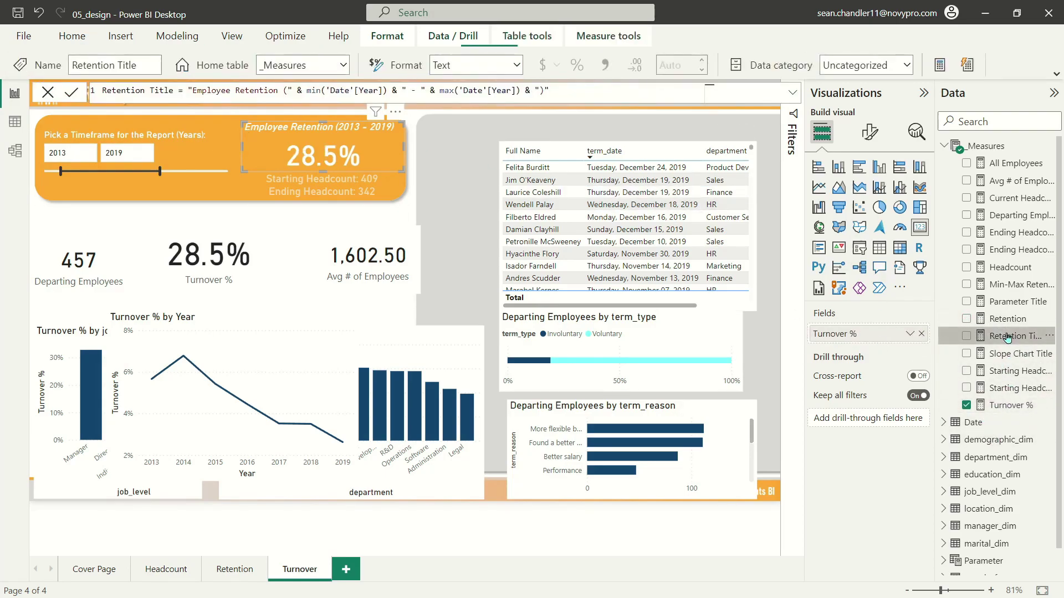
triple_click(373, 92)
key(ctrl+c)
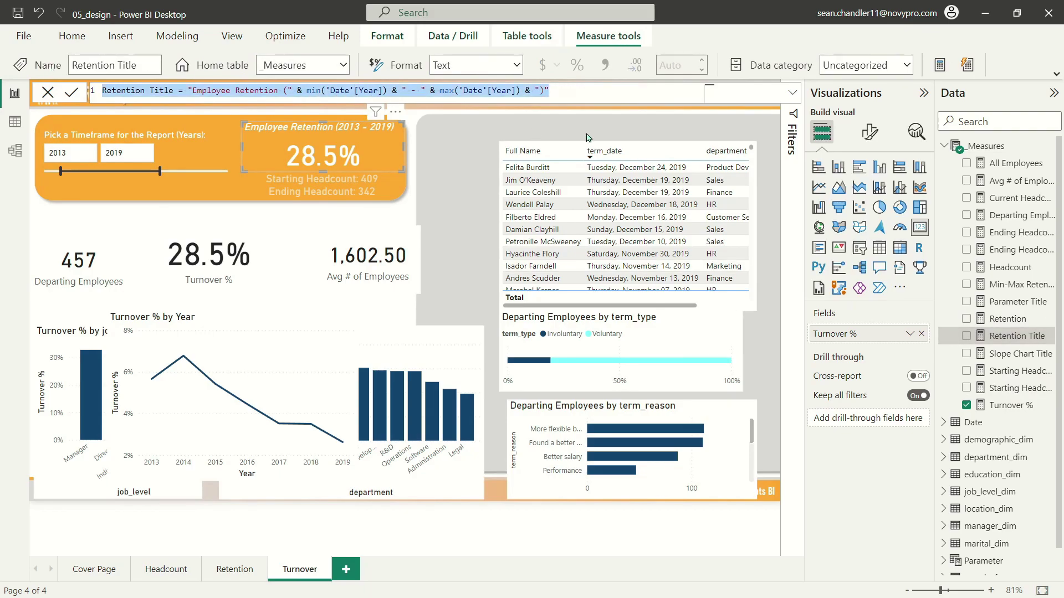
click(939, 65)
key(ctrl+v)
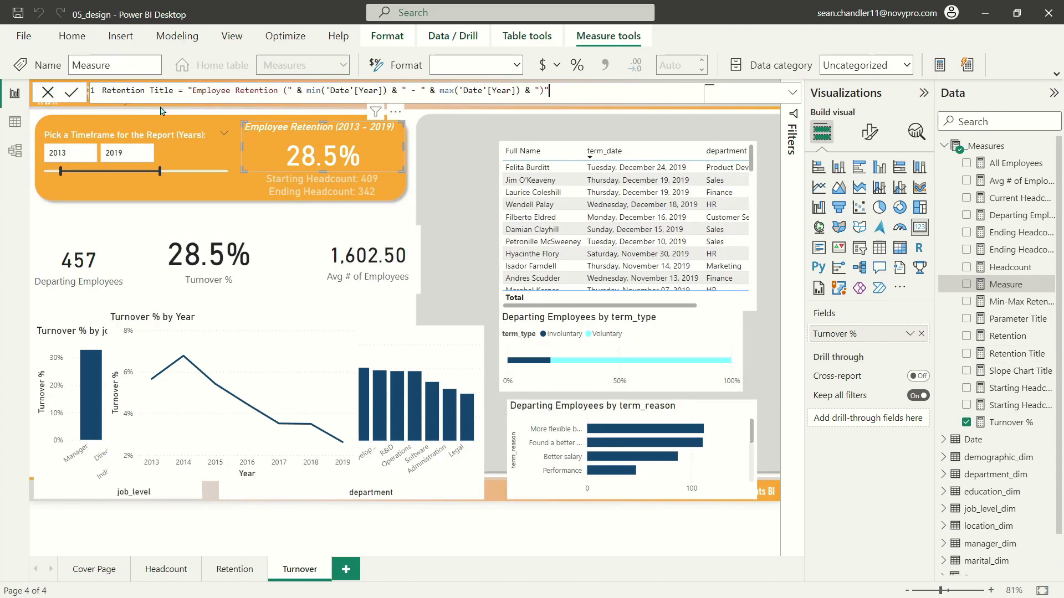
double_click(126, 92)
text(Turnover)
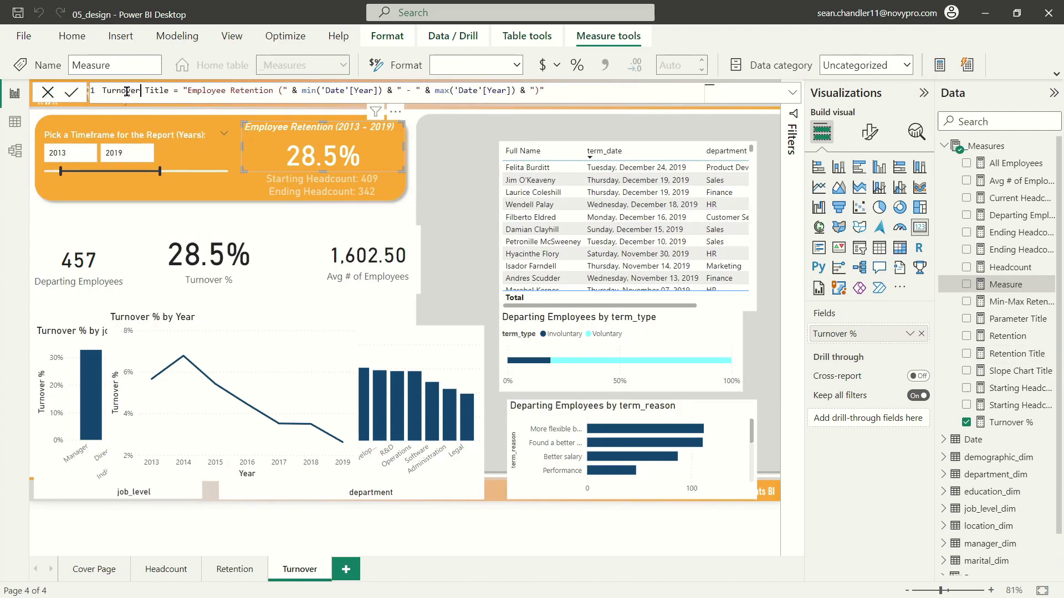
double_click(239, 90)
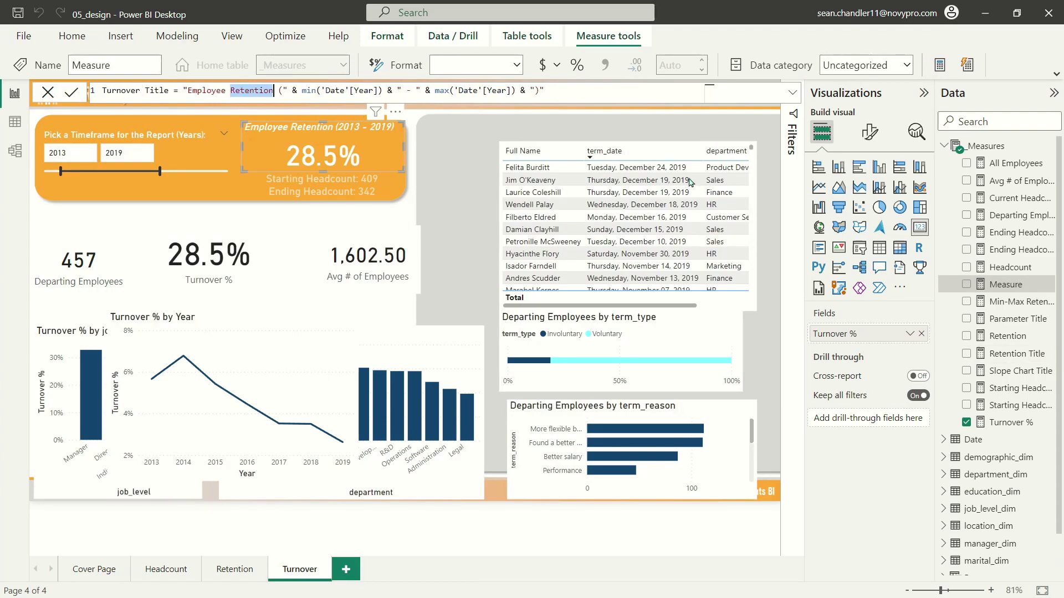
text(Turnover)
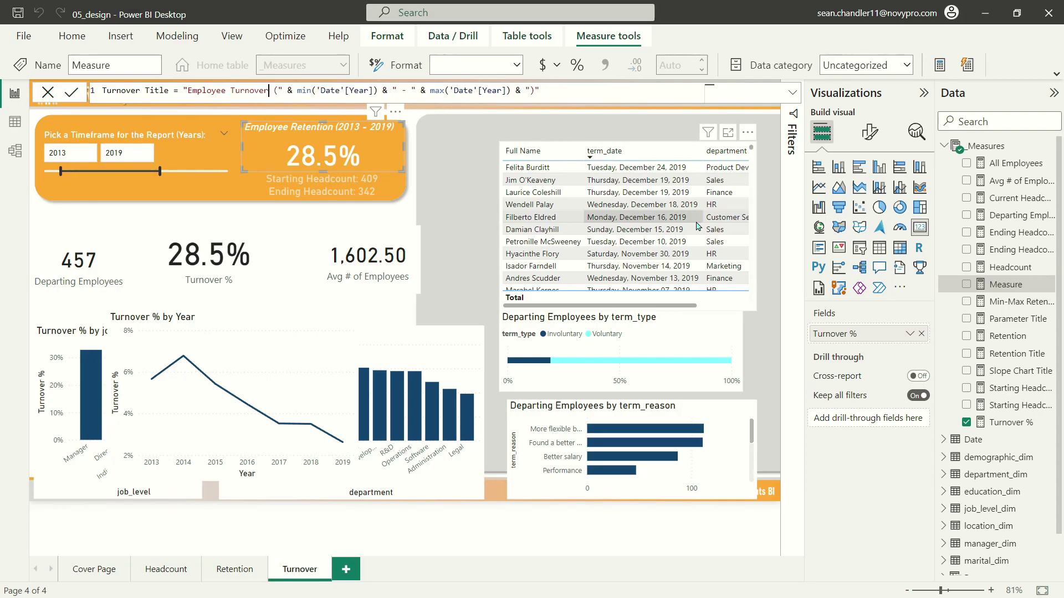
key(Return)
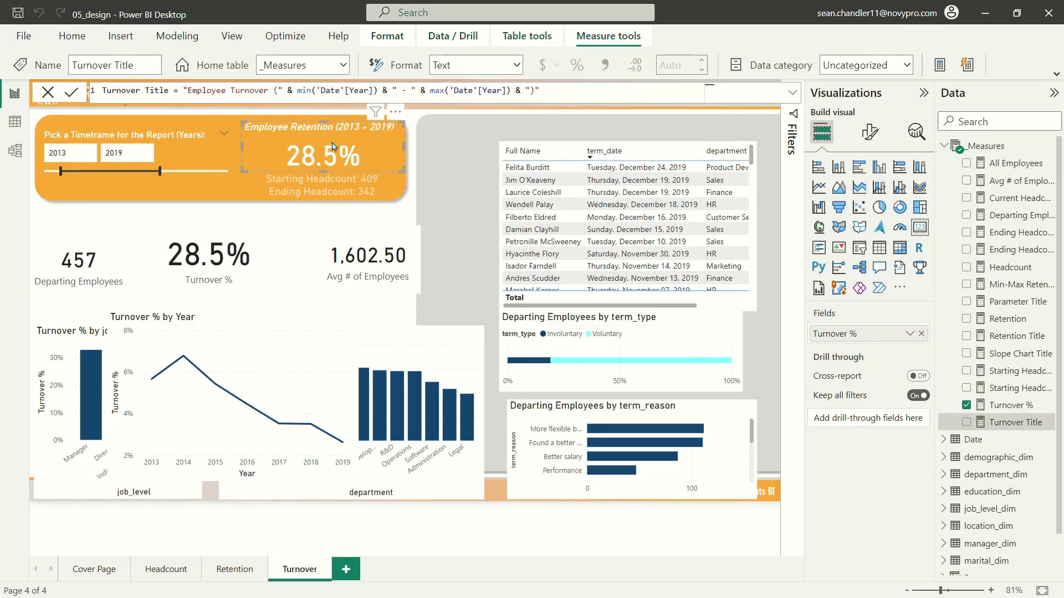
- Set the orange card's title from the Turnover Title measure, then select the Departing Employees and Avg cards
click(869, 132)
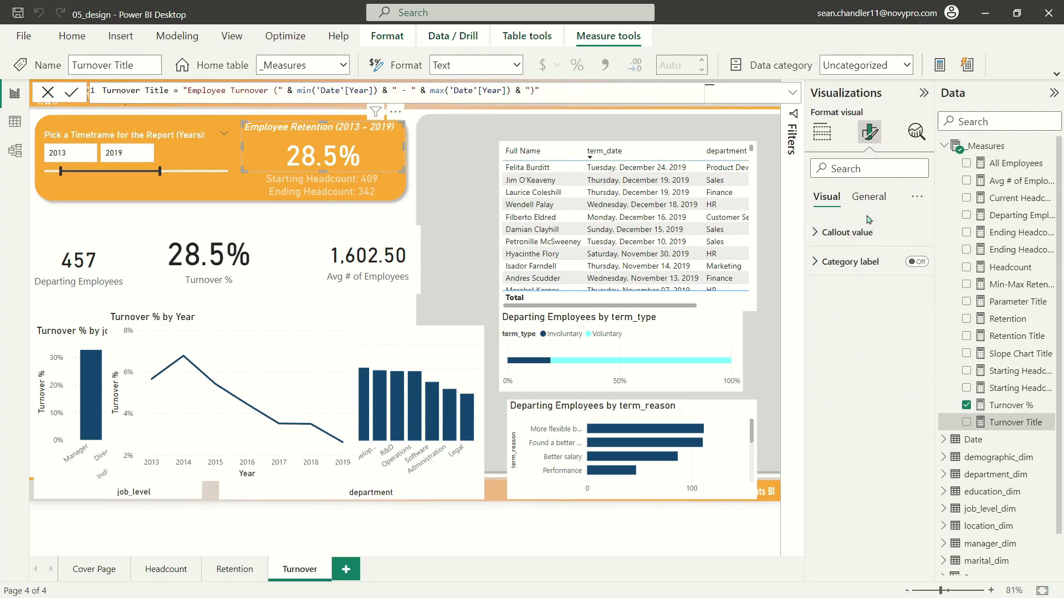
click(868, 197)
click(831, 262)
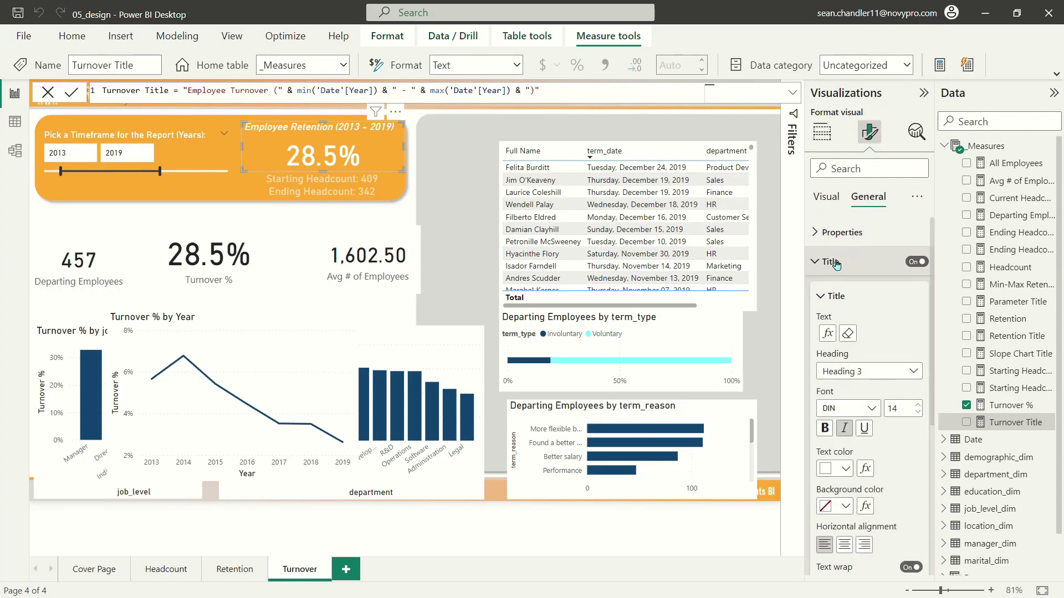
click(827, 333)
click(262, 203)
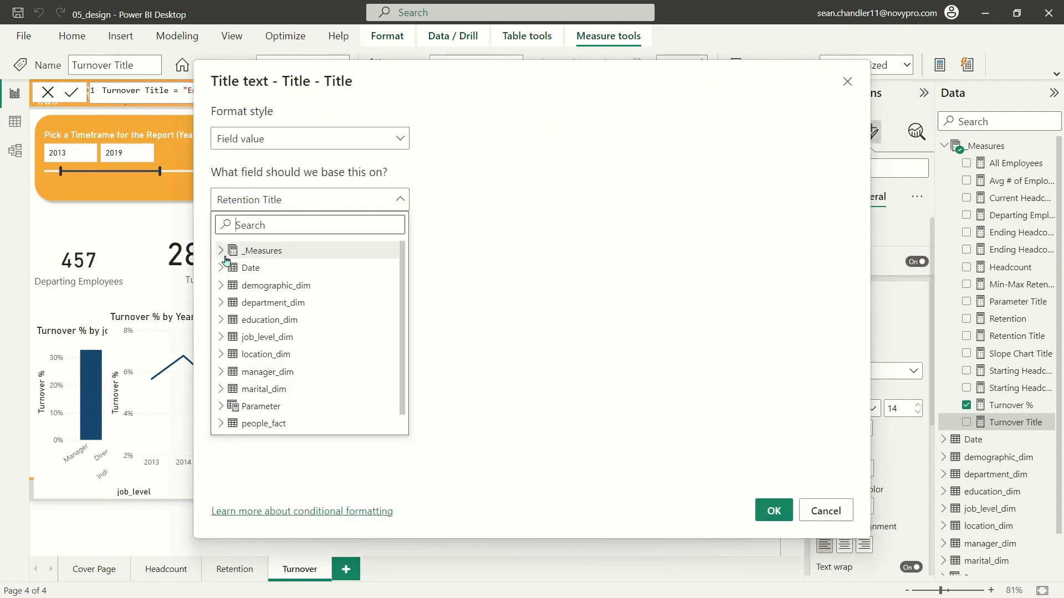
click(229, 250)
scroll(310, 396, down, 3)
scroll(310, 395, down, 3)
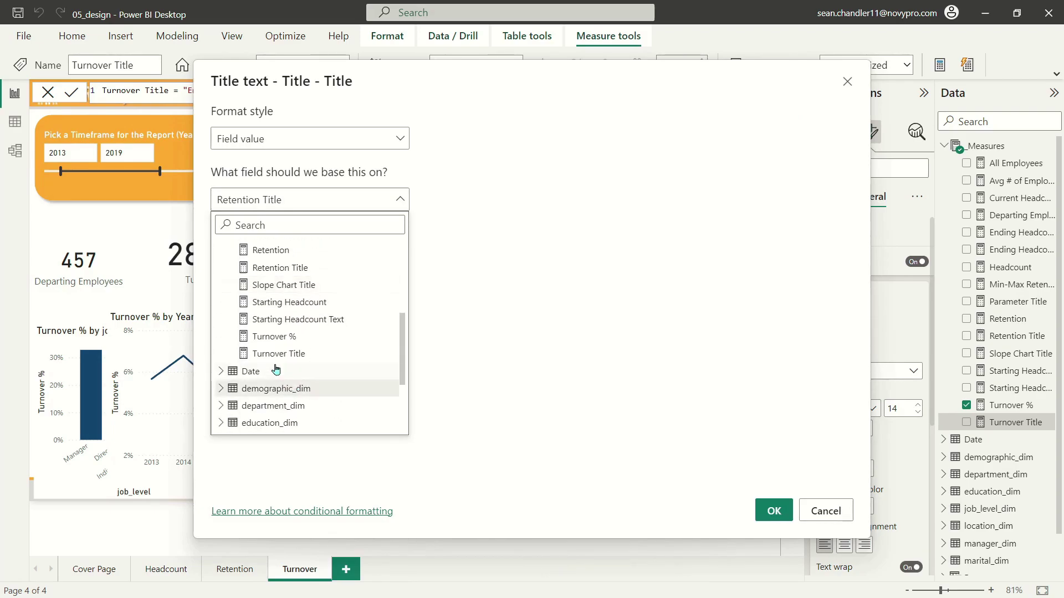
click(285, 357)
click(771, 518)
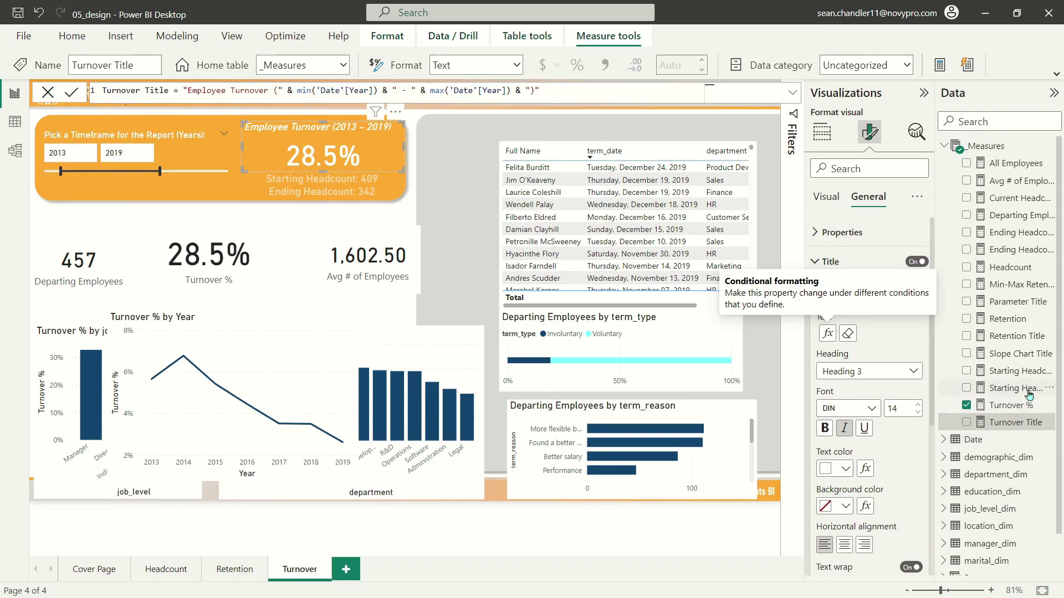
click(78, 273)
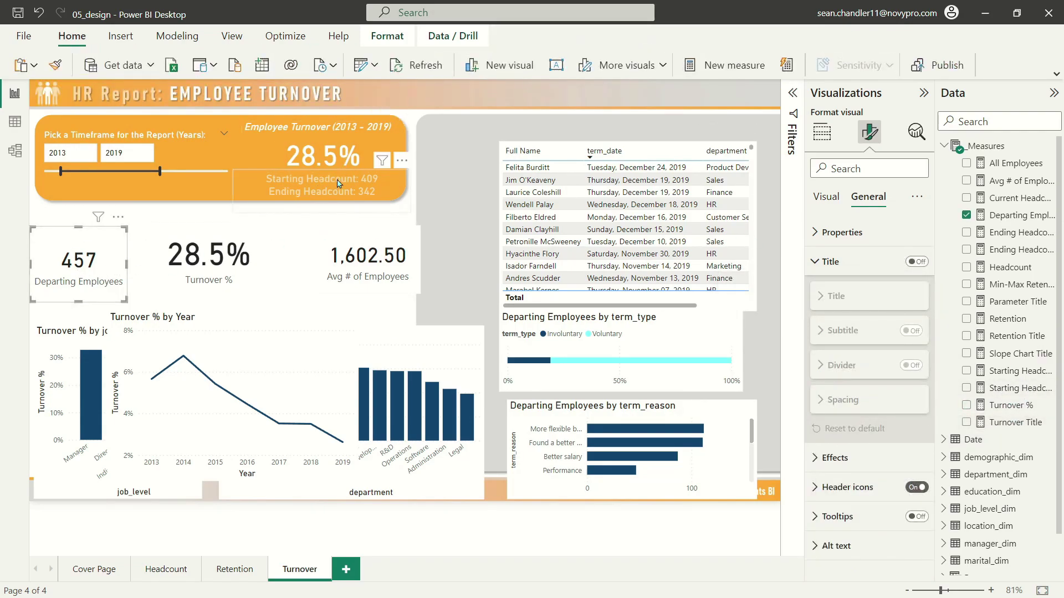
ctrl+click(390, 265)
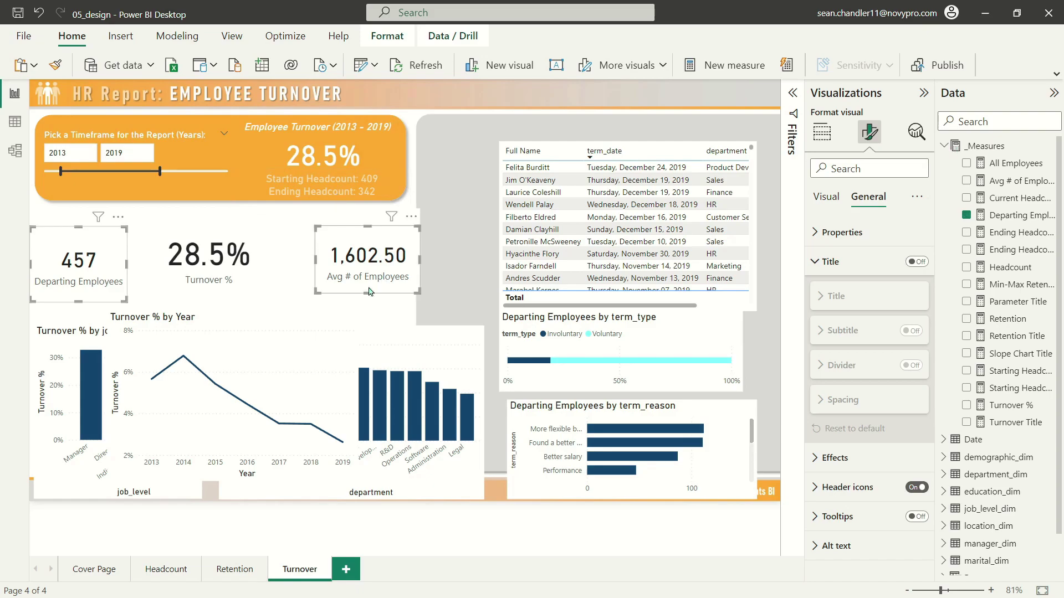
- Paste the Starting Headcount Text formula into a new blank measure
click(291, 245)
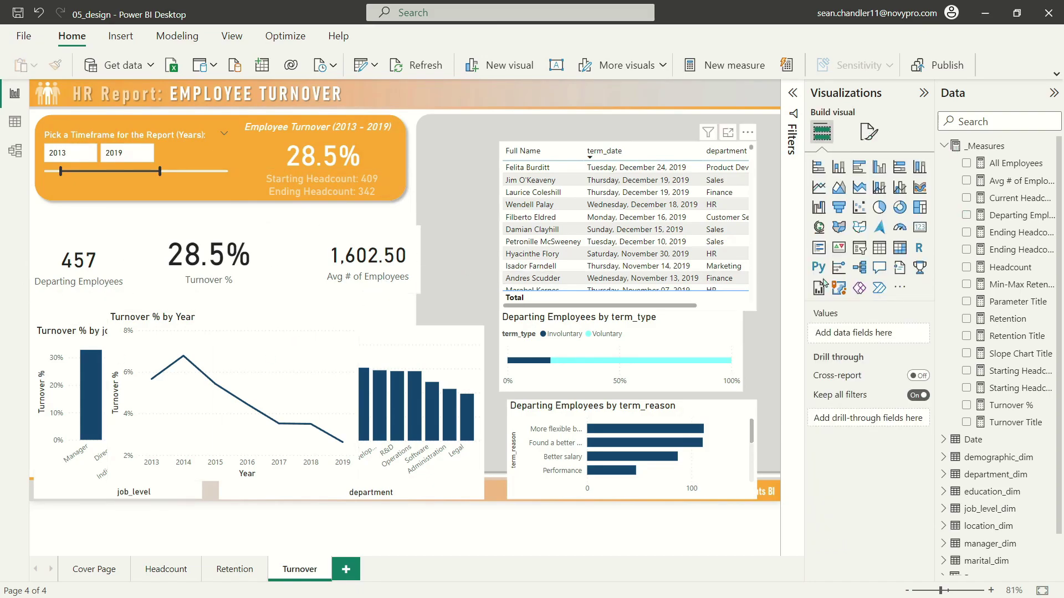
click(1014, 373)
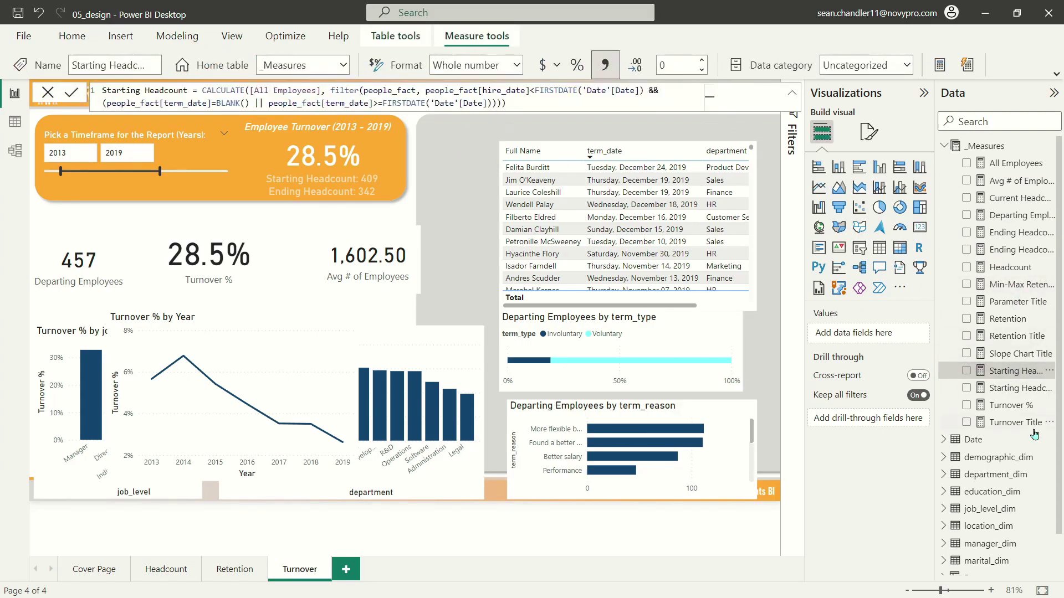
click(1013, 389)
triple_click(505, 95)
key(ctrl+c)
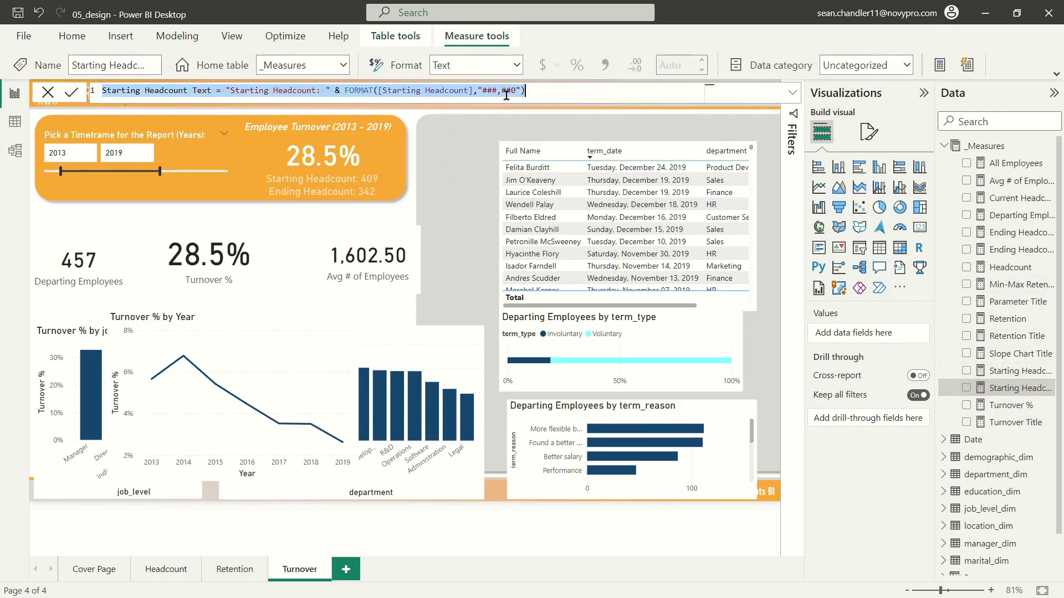
click(939, 65)
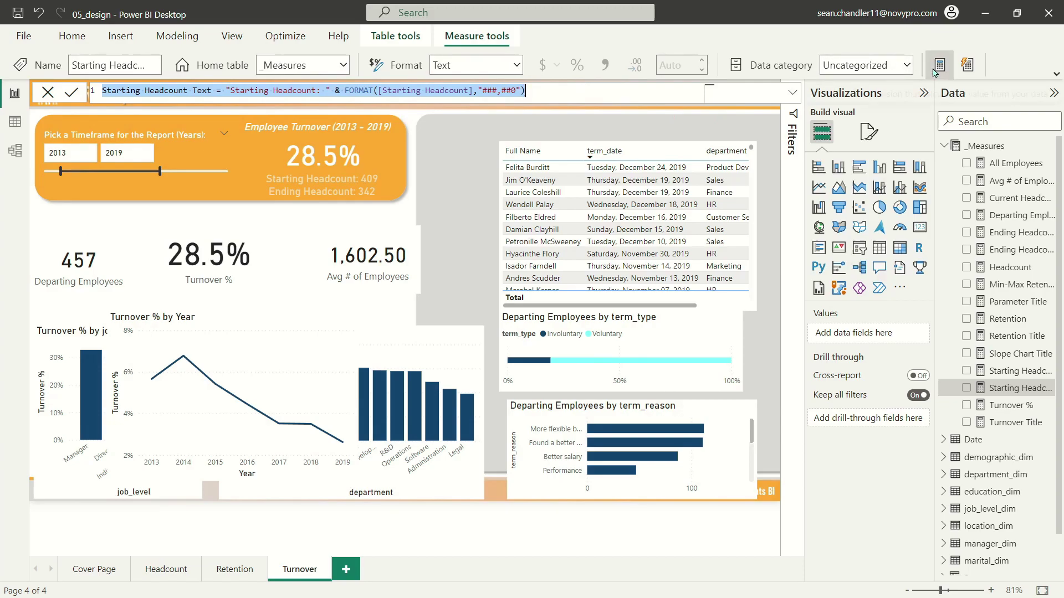
key(ctrl+v)
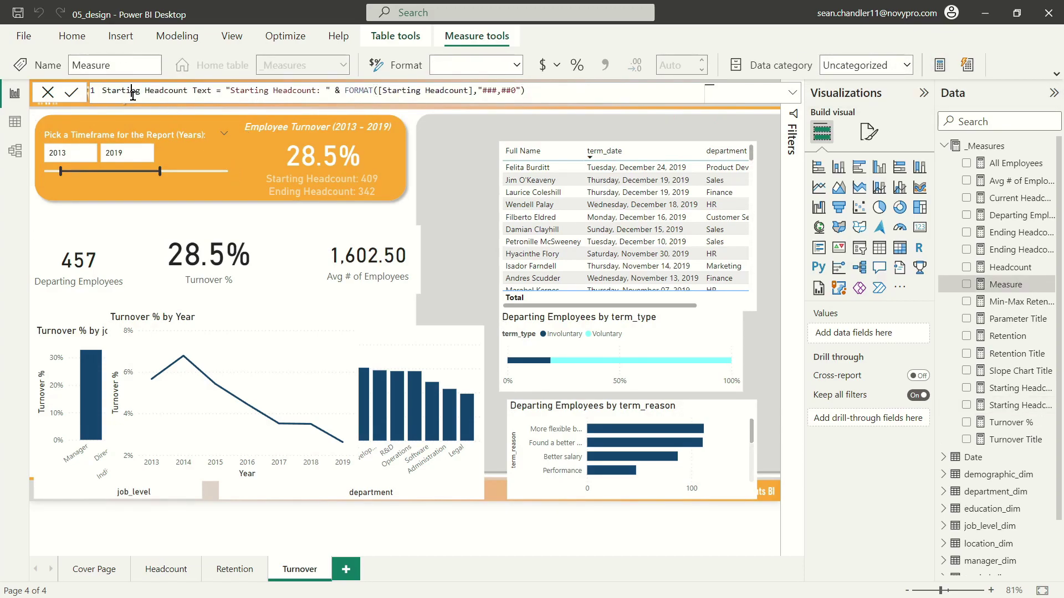
- Rename it Departing Employees Text and swap the Starting Headcount label and reference for Departing Employees
click(132, 90)
drag(189, 89, 7, 80)
text(Departmen)
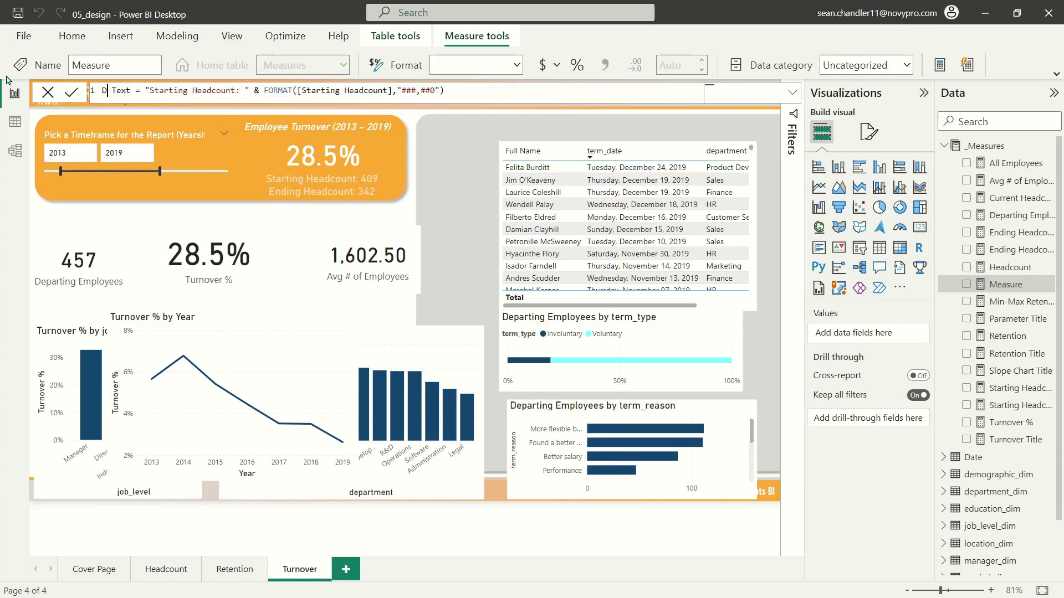
text(t)
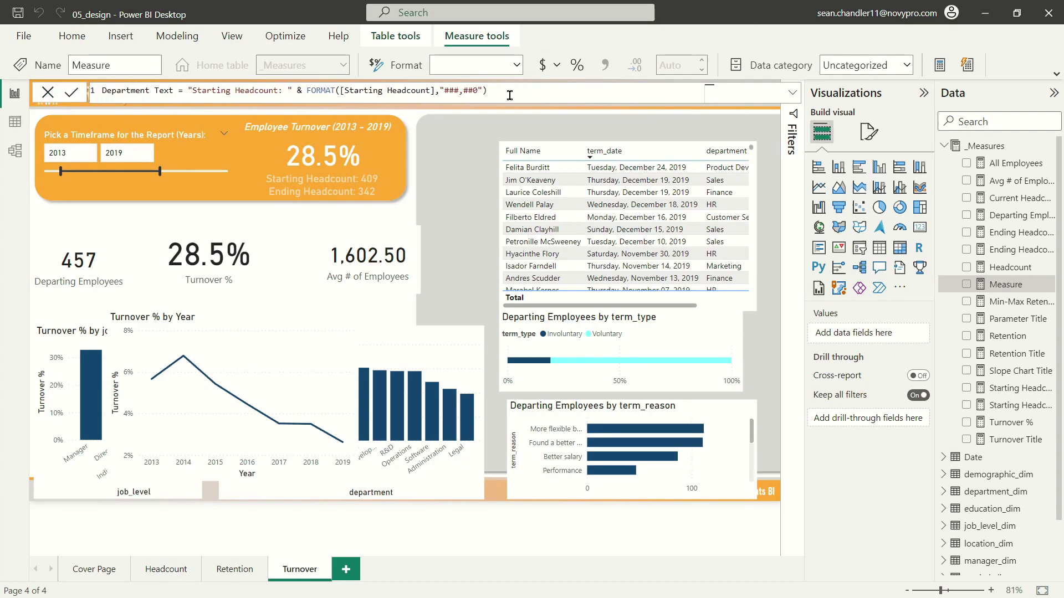
key(BackSpace)
key(BackSpace)
key(BackSpace)
key(BackSpace)
text(ing Em)
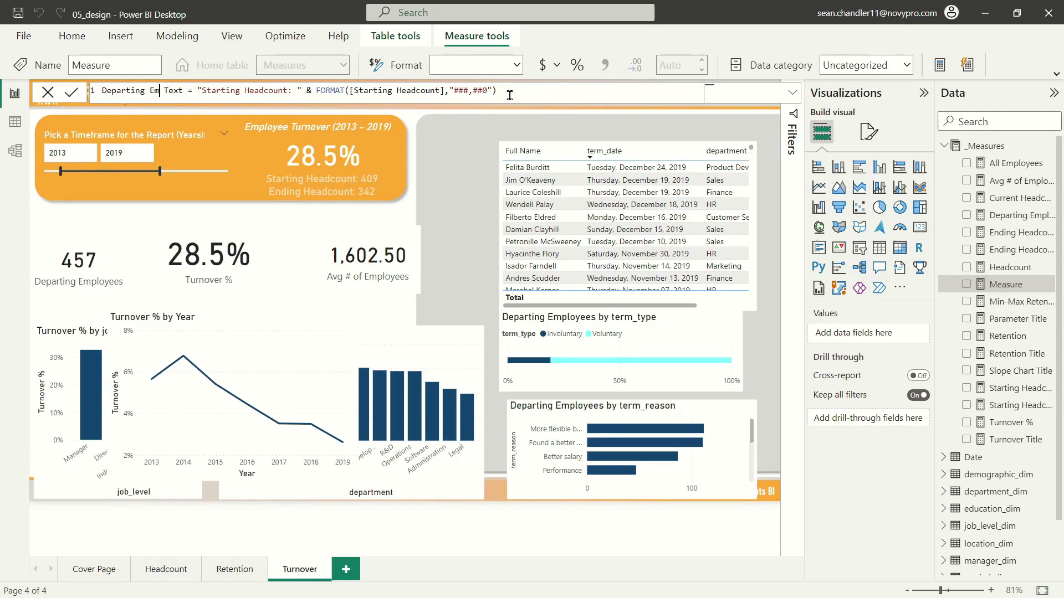
text(ployees)
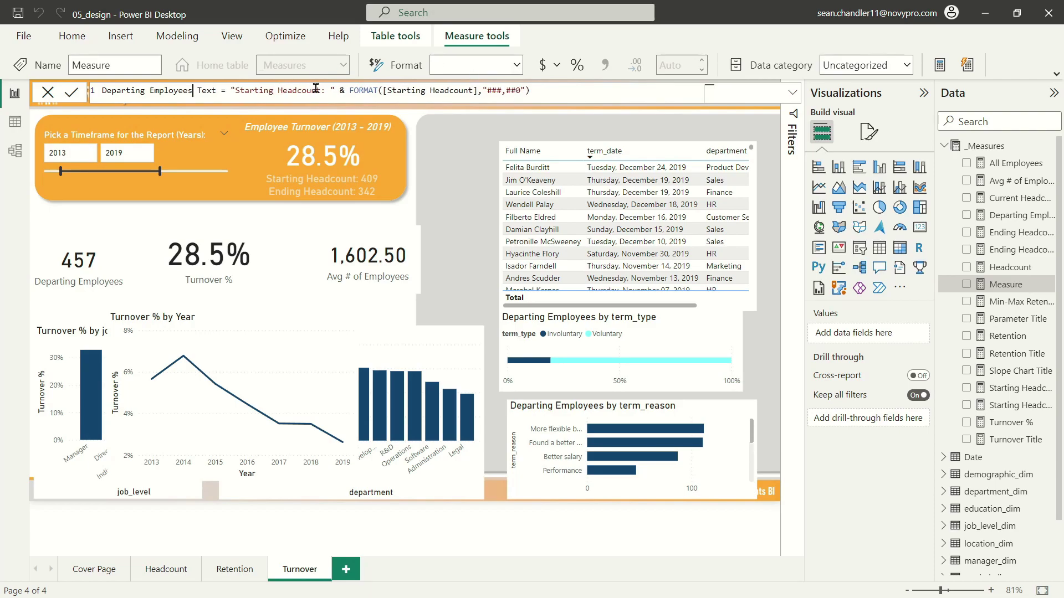
drag(320, 90, 238, 91)
text(Departing )
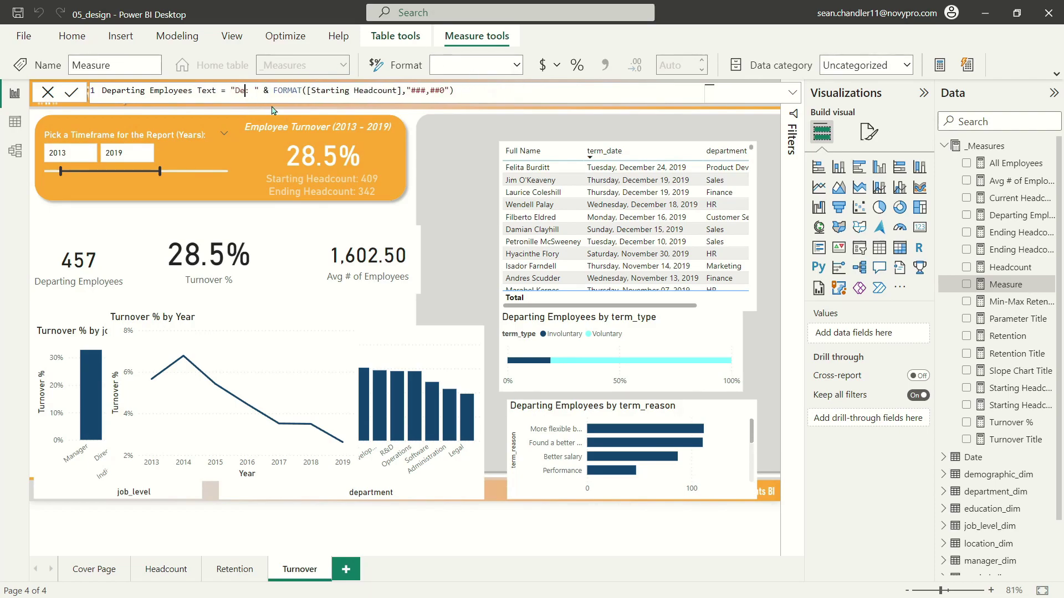
text(Employees)
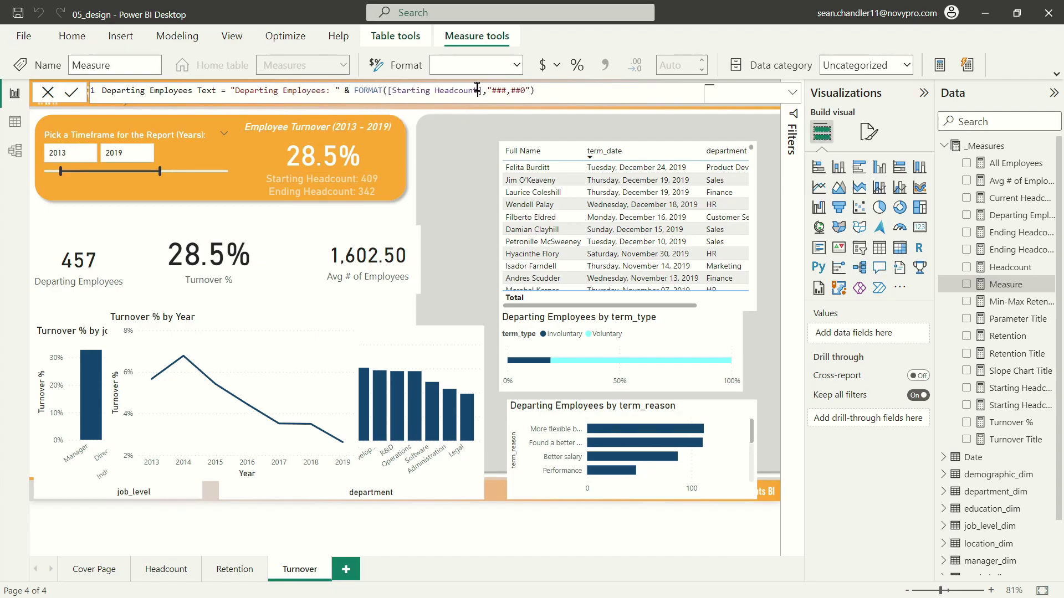
drag(477, 89, 391, 91)
text(Departing Employees)
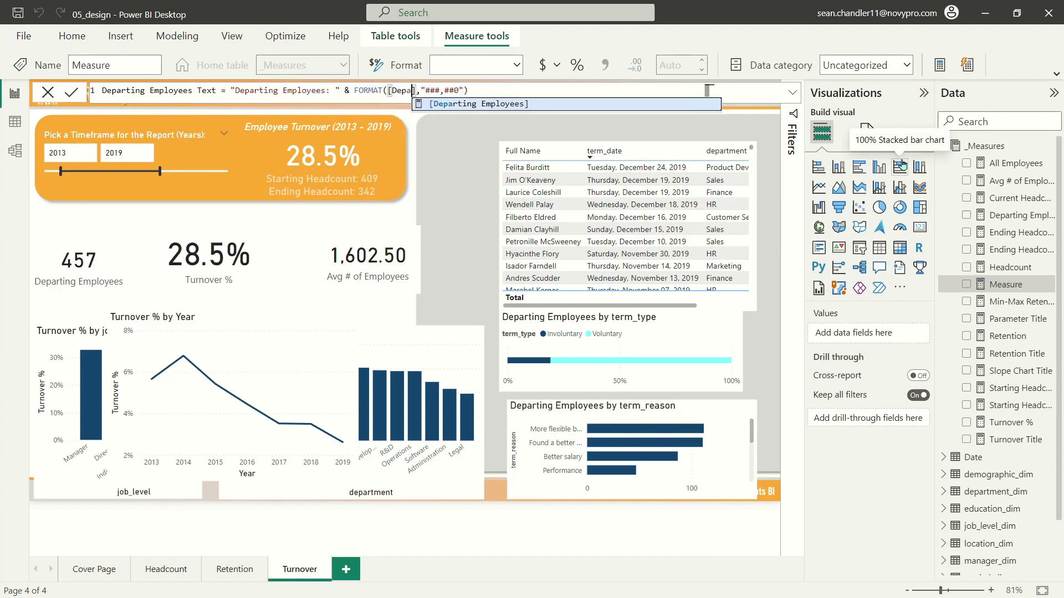
key(ctrl+a)
key(ctrl+c)
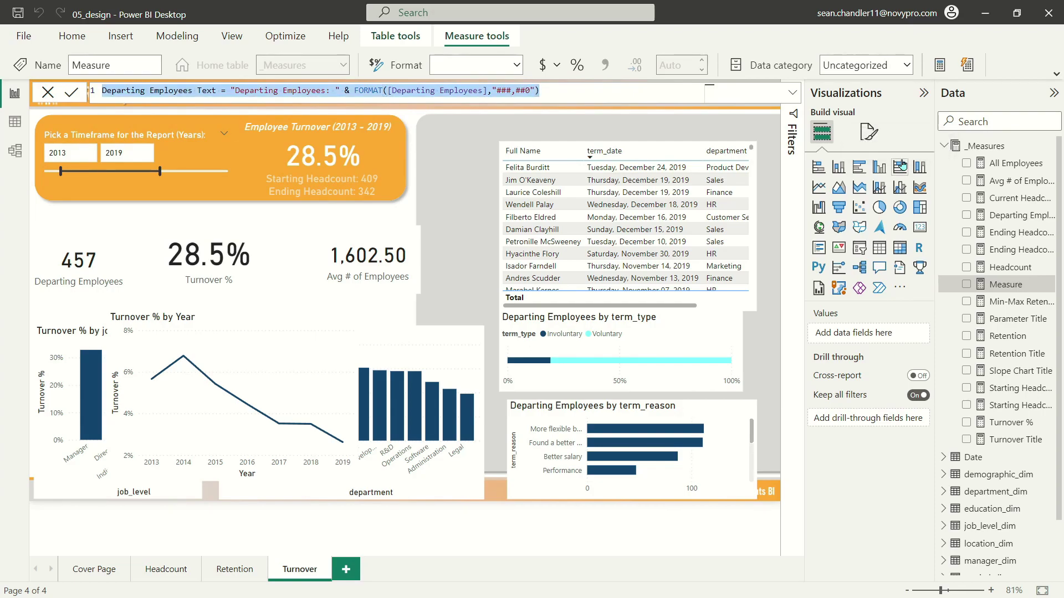
click(939, 65)
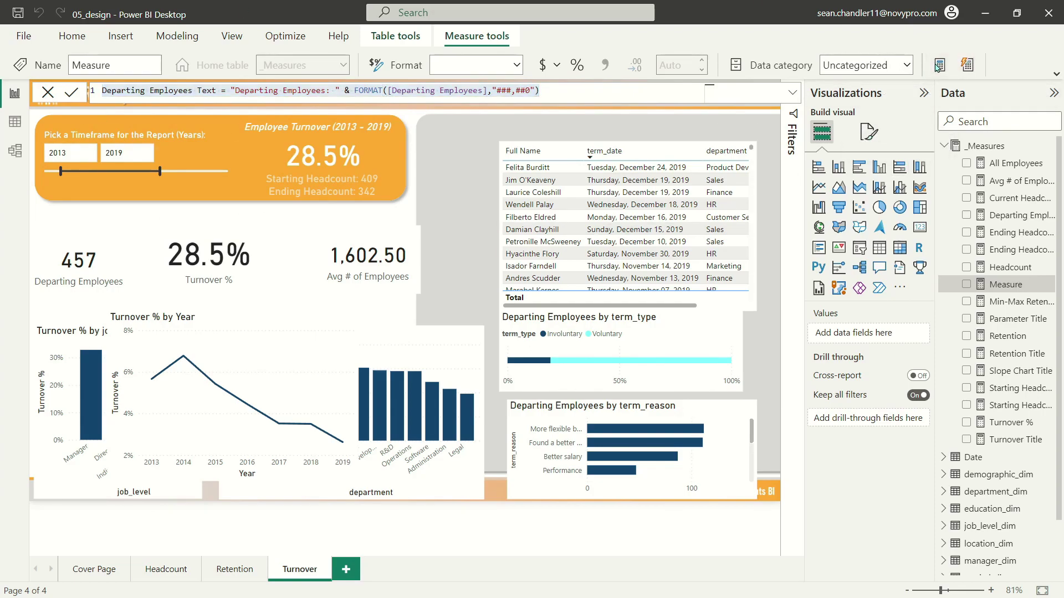
- Paste the formula into Measure 2, renaming it Avg. # of Employees Text with label 'AVG # of Employees: '
key(ctrl+v)
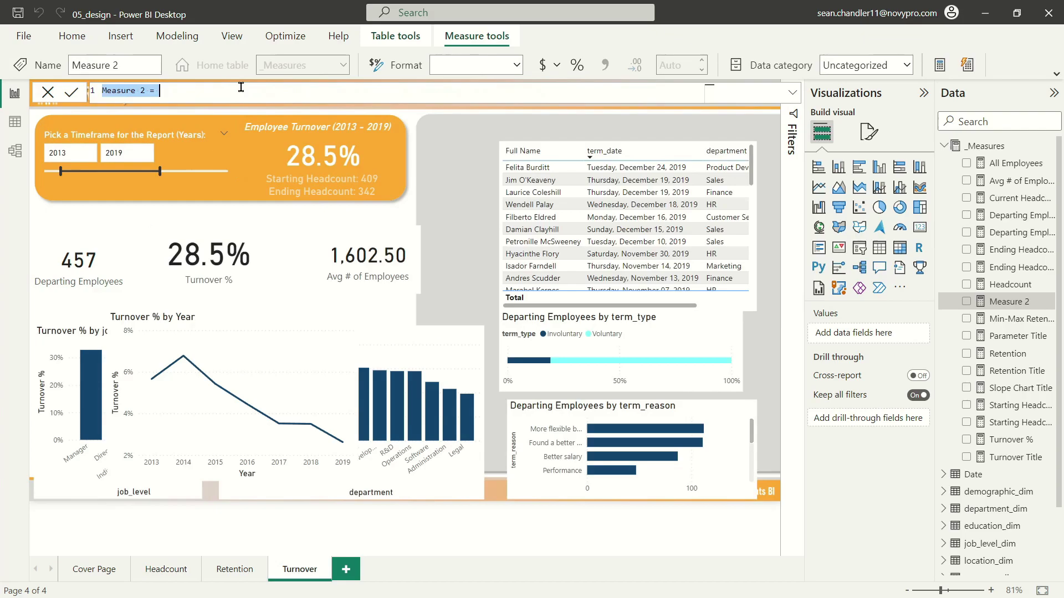
double_click(127, 89)
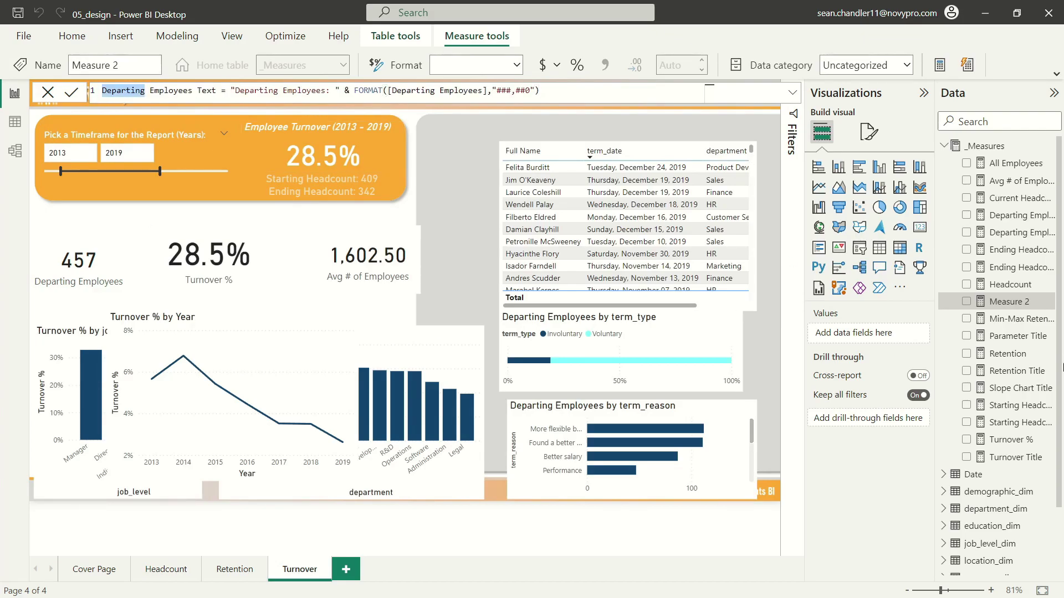
text(Avg. # of)
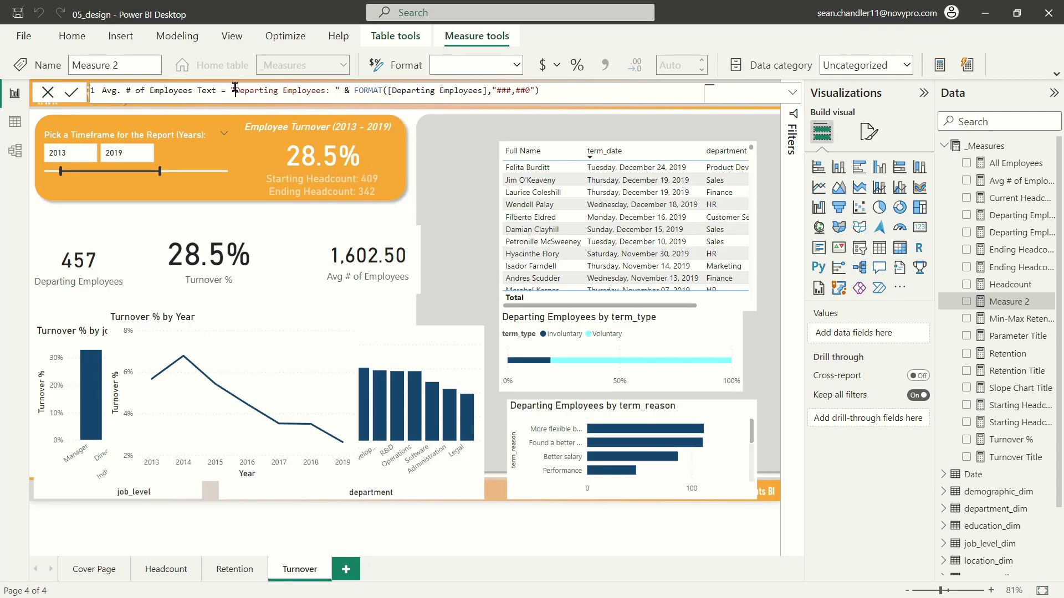
drag(235, 91, 288, 91)
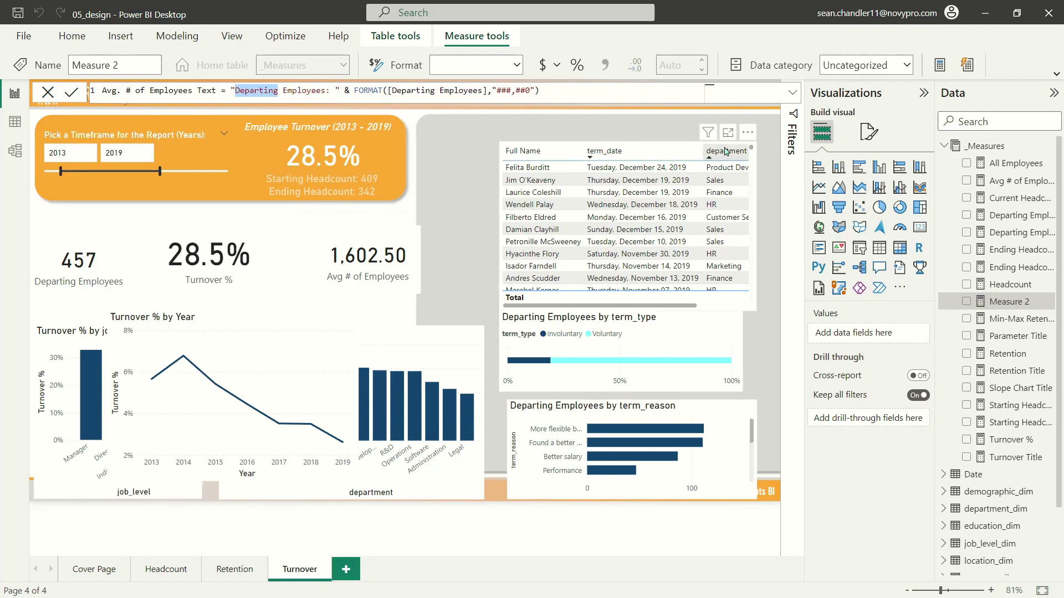
text(AVG # of)
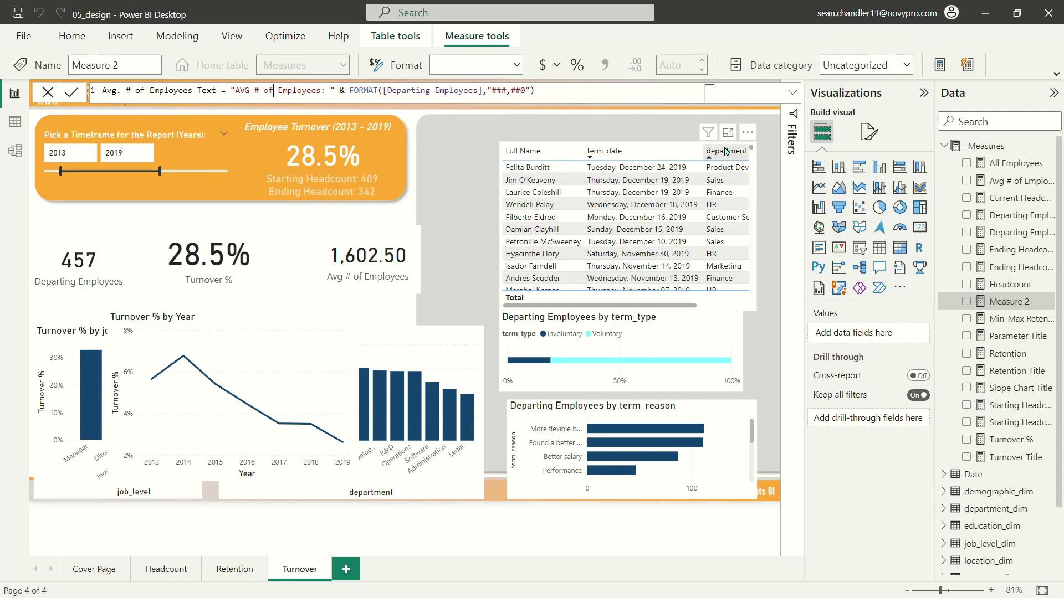
- Point the FORMAT at [Avg # of Employees] with format '###,##0.0' and commit the measure
drag(390, 92, 477, 90)
text(A)
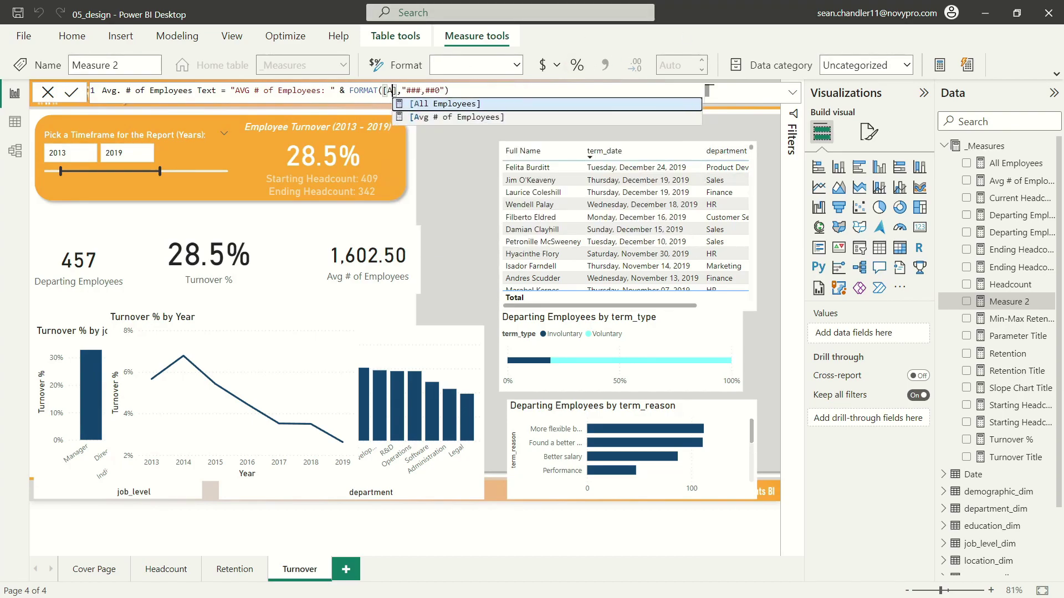
key(Down)
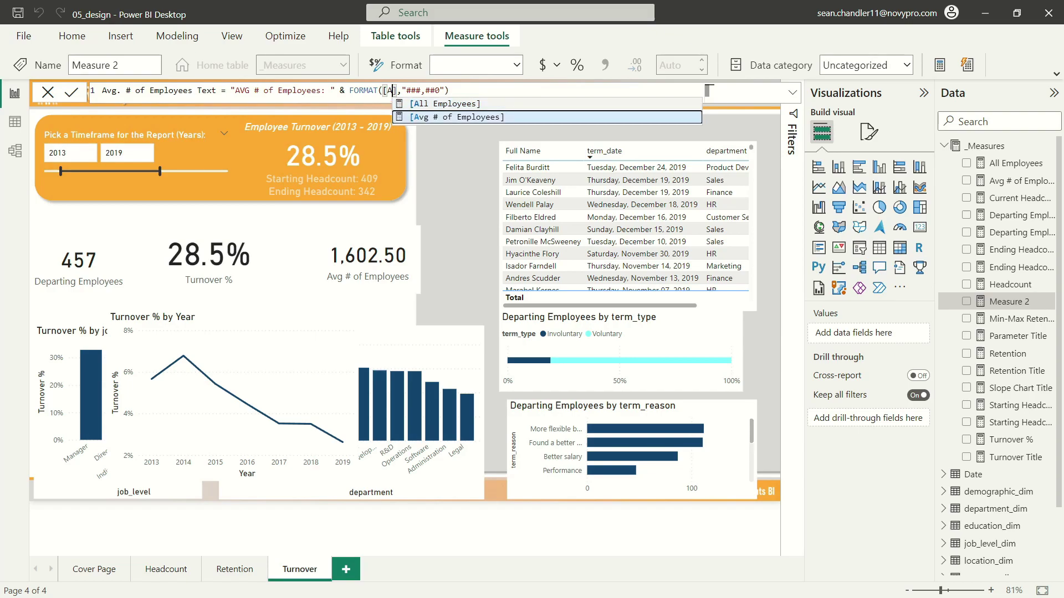
key(Tab)
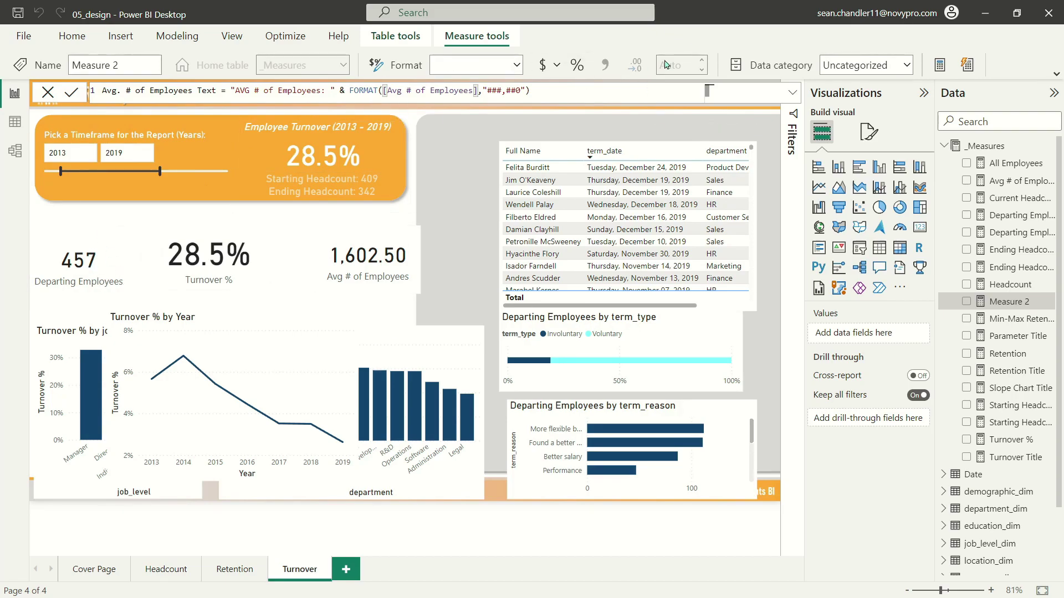
click(525, 87)
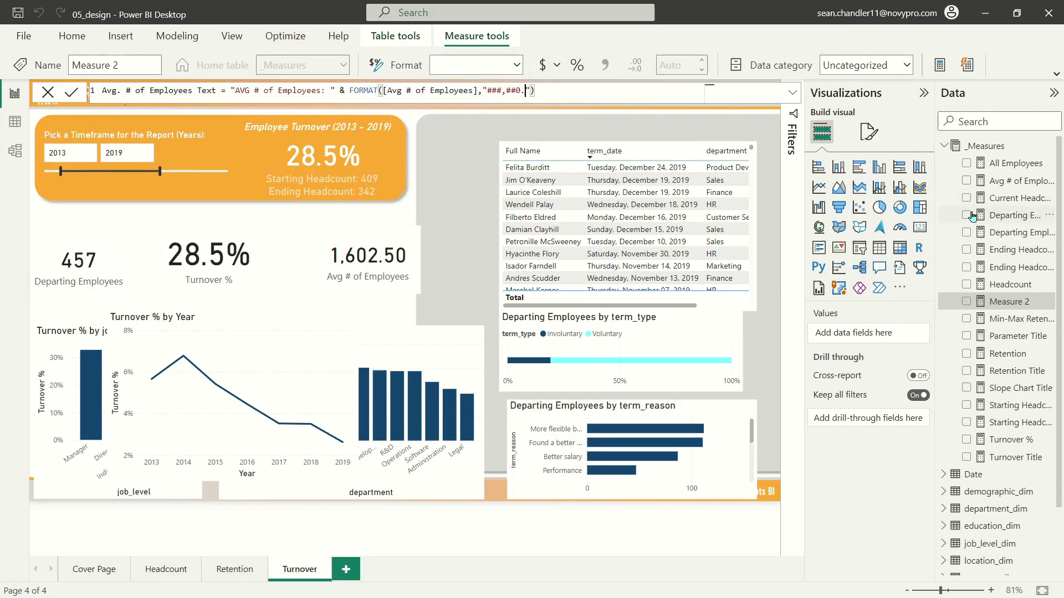
text(0)
click(475, 94)
key(Return)
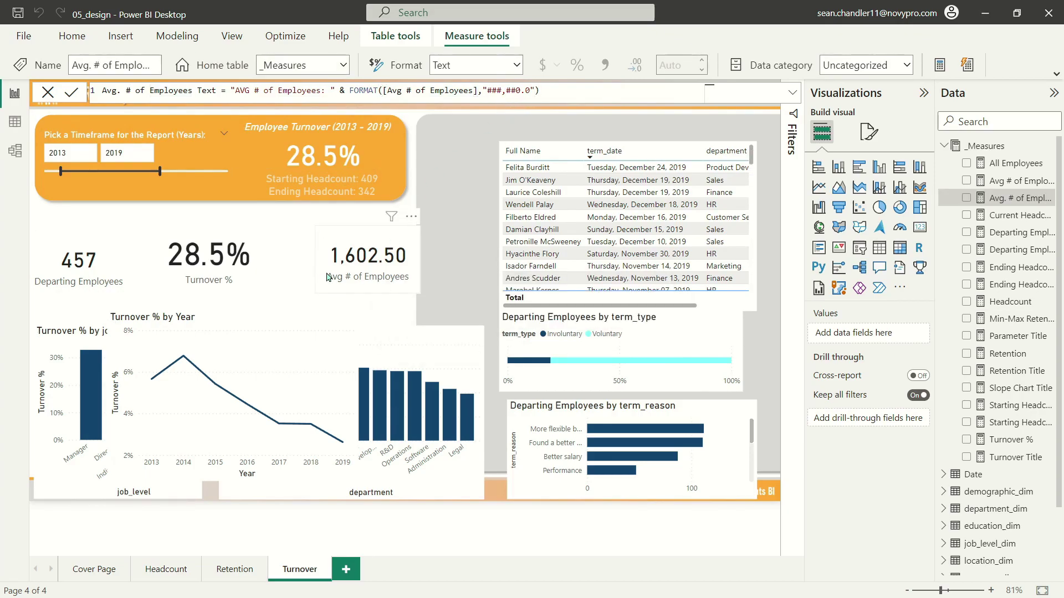
- Replace the banner's Starting Headcount text card field with Departing Employees Text
click(290, 179)
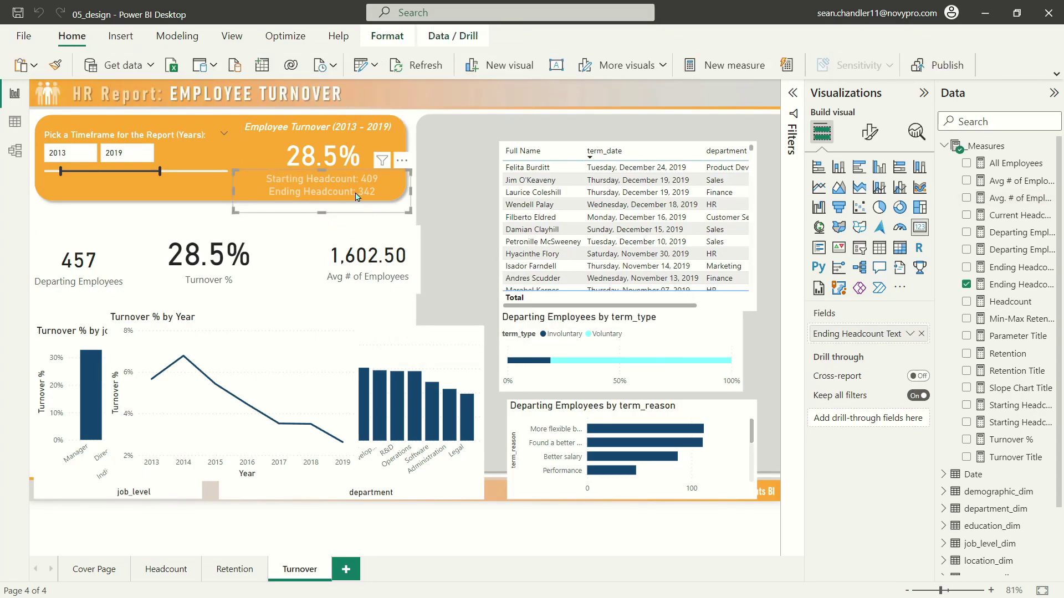
drag(355, 197, 372, 216)
click(330, 183)
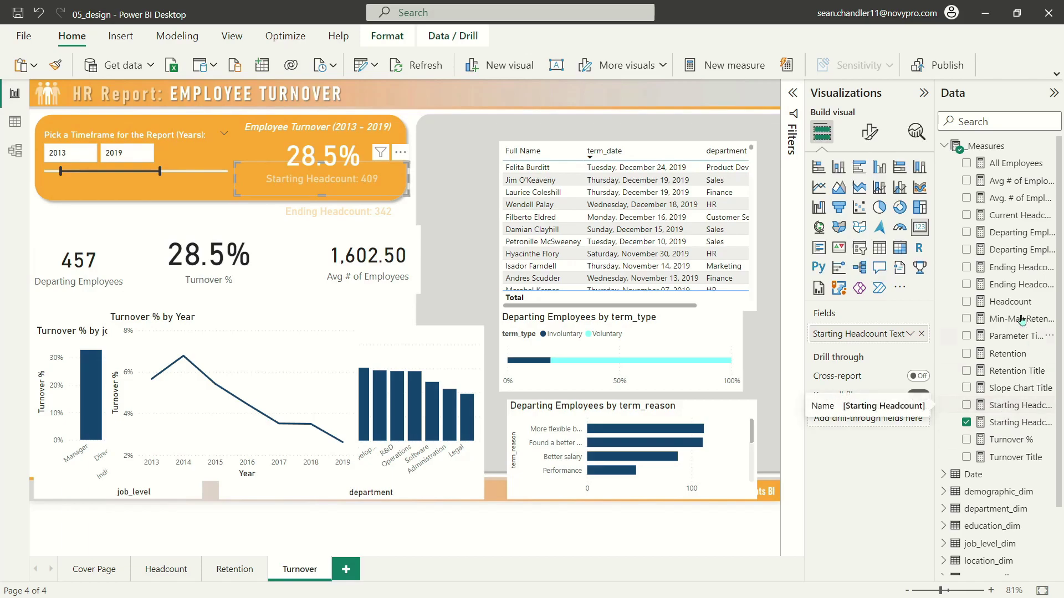
drag(1010, 250, 886, 330)
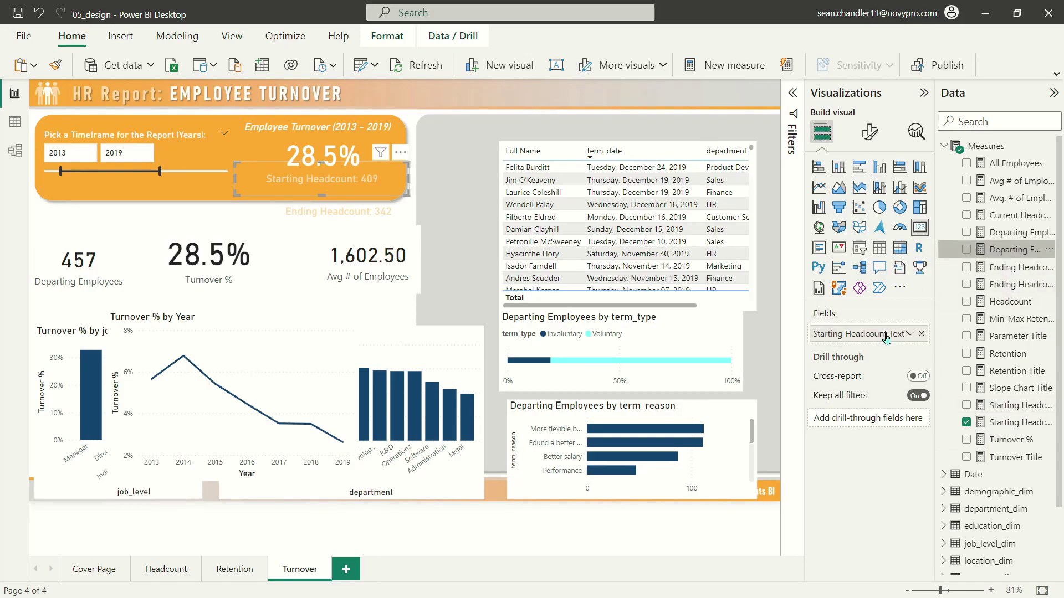
drag(886, 338, 887, 337)
- Swap Ending Headcount text for Avg. # of Employees Text, move it back into the banner, and delete a summary card
click(327, 221)
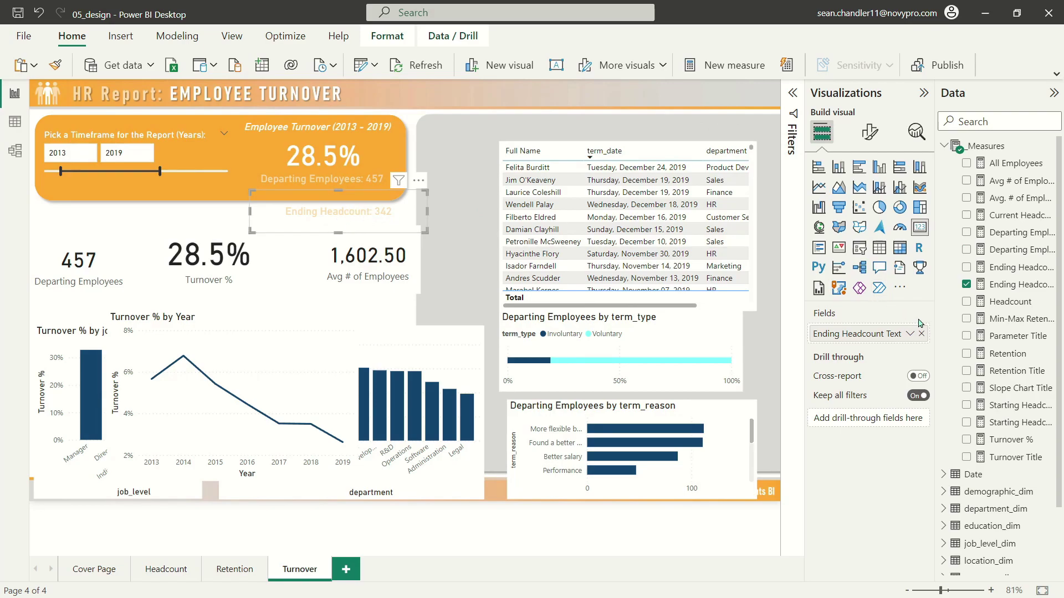
drag(1016, 203, 881, 334)
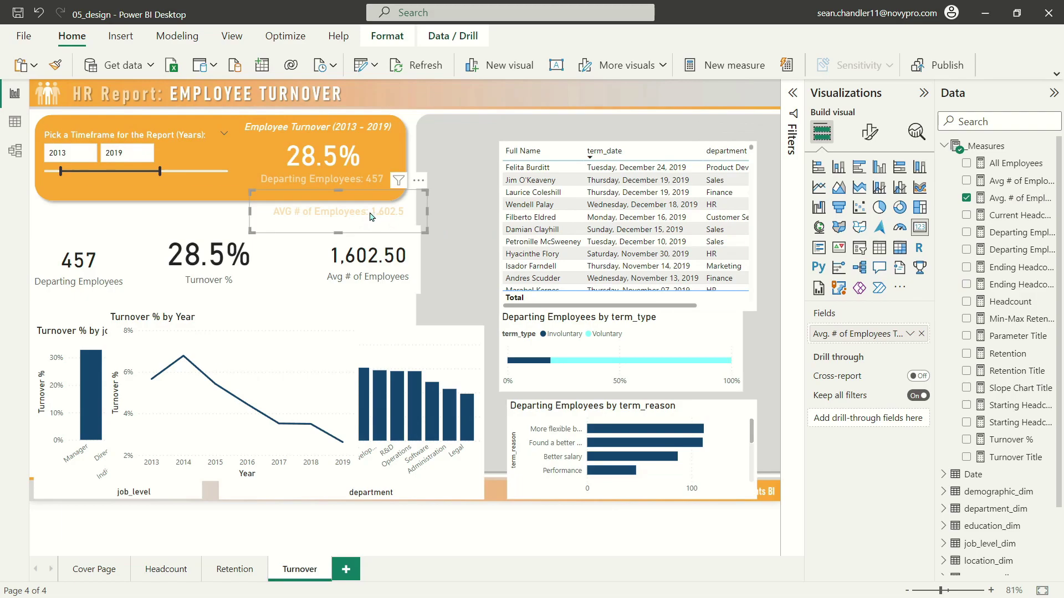
drag(370, 216, 358, 200)
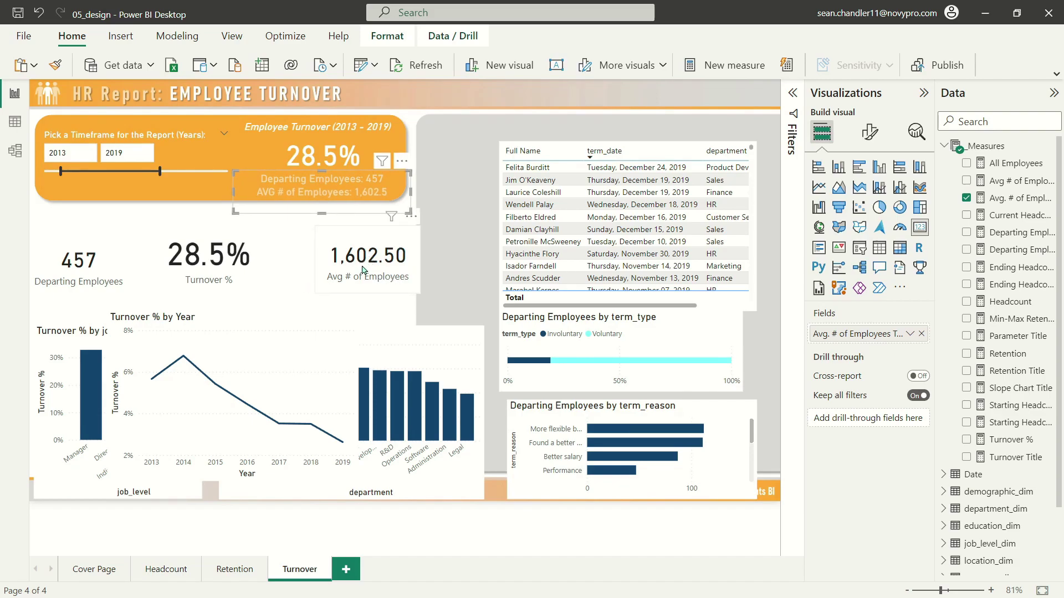
click(77, 266)
key(Delete)
- Delete the remaining summary cards and move Turnover % by Year into their space, wider and shorter
click(183, 270)
key(Delete)
click(366, 260)
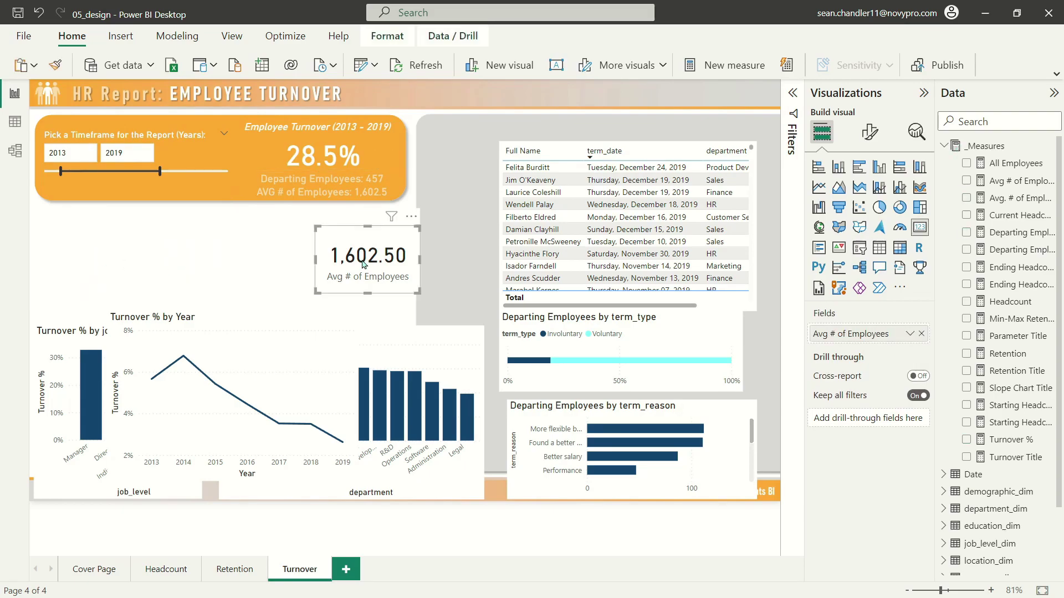
key(Delete)
drag(233, 326, 167, 231)
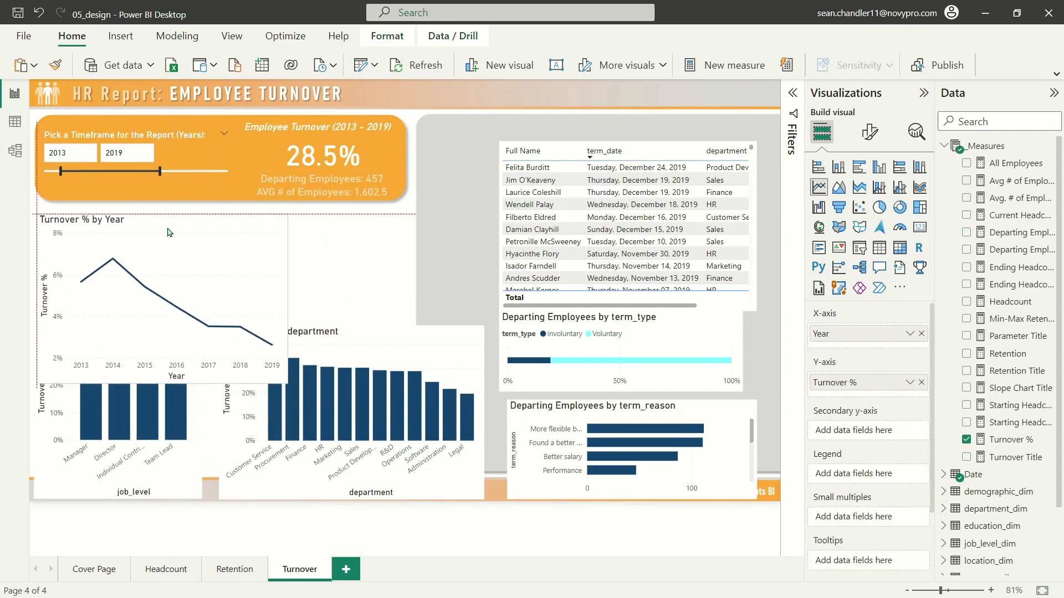
drag(287, 382, 399, 339)
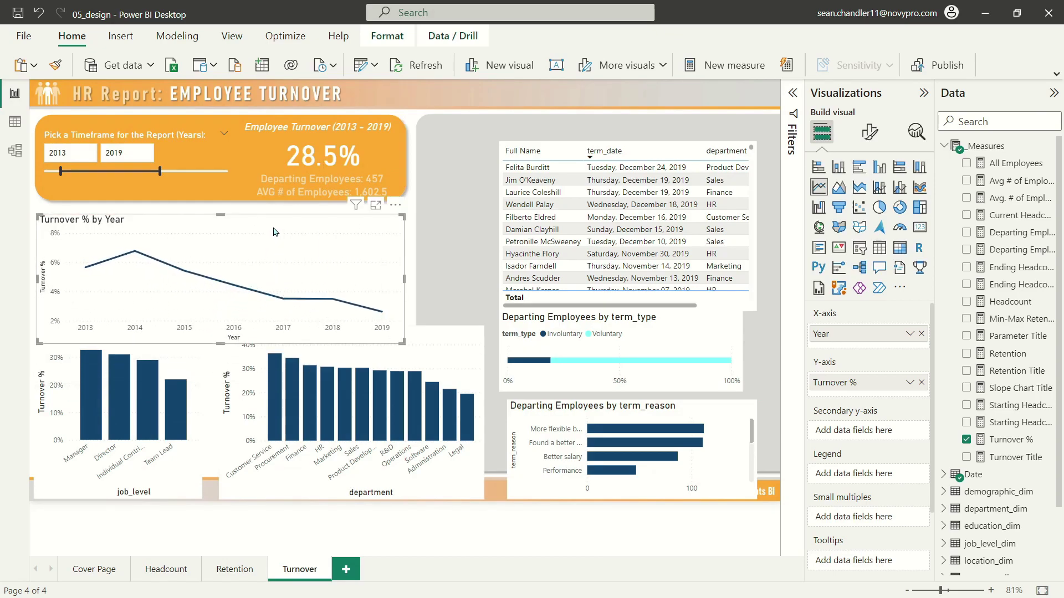
drag(273, 232, 276, 225)
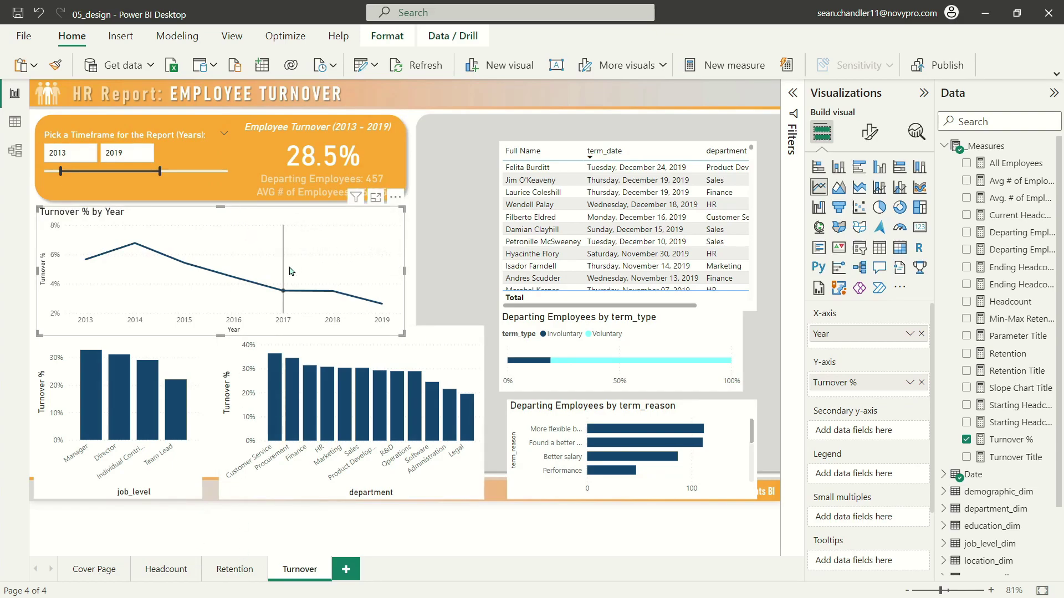
- Resize and align the Turnover % by job_level and by department charts
click(140, 348)
drag(195, 499, 205, 468)
mouse_move(130, 333)
mouse_down()
mouse_move(131, 409)
mouse_move(133, 344)
mouse_up()
click(260, 310)
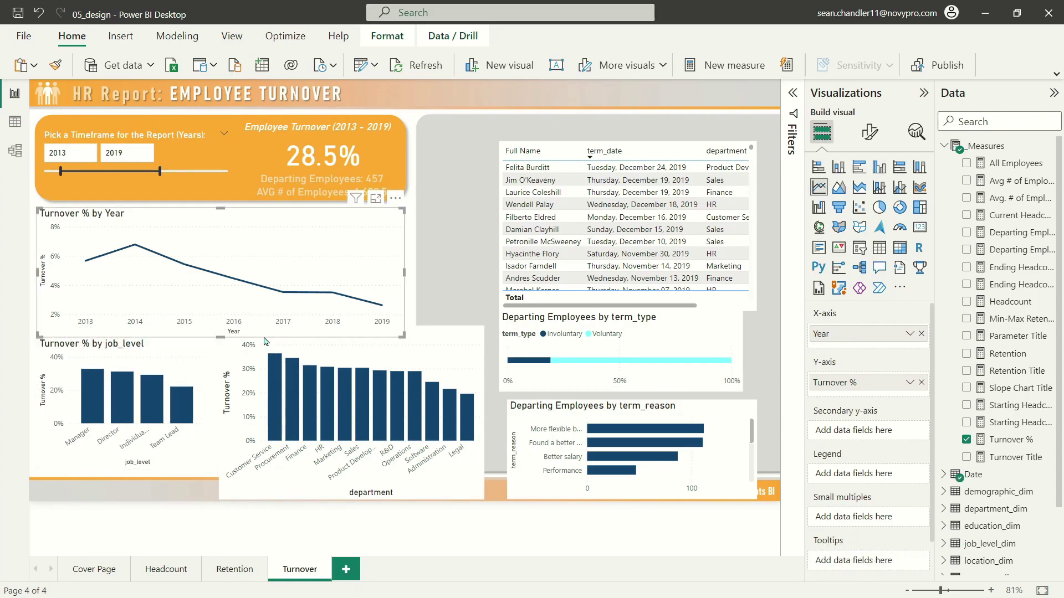
click(232, 335)
drag(220, 324, 222, 338)
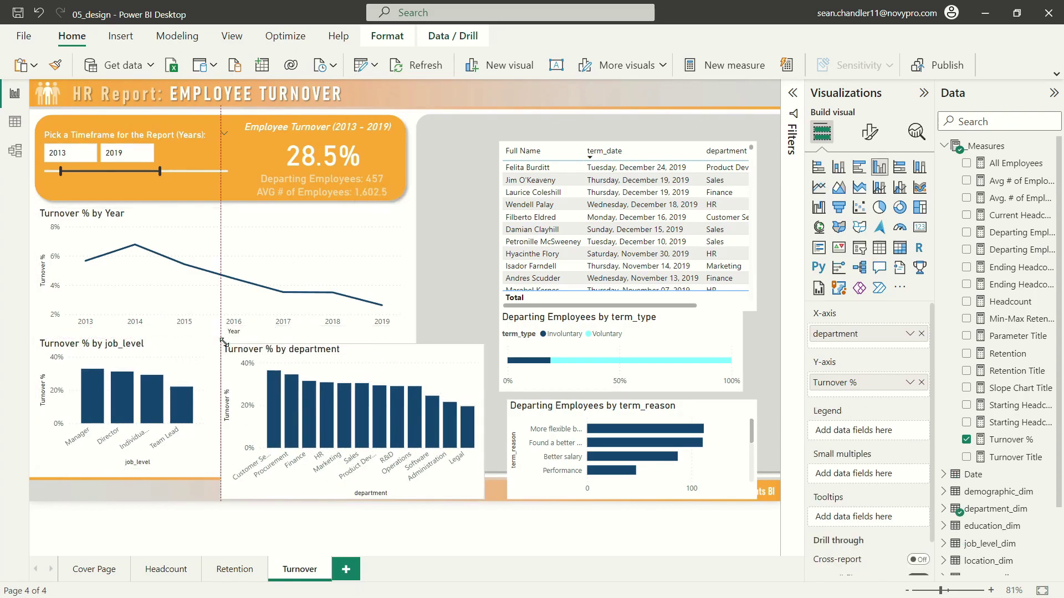
drag(482, 496, 399, 469)
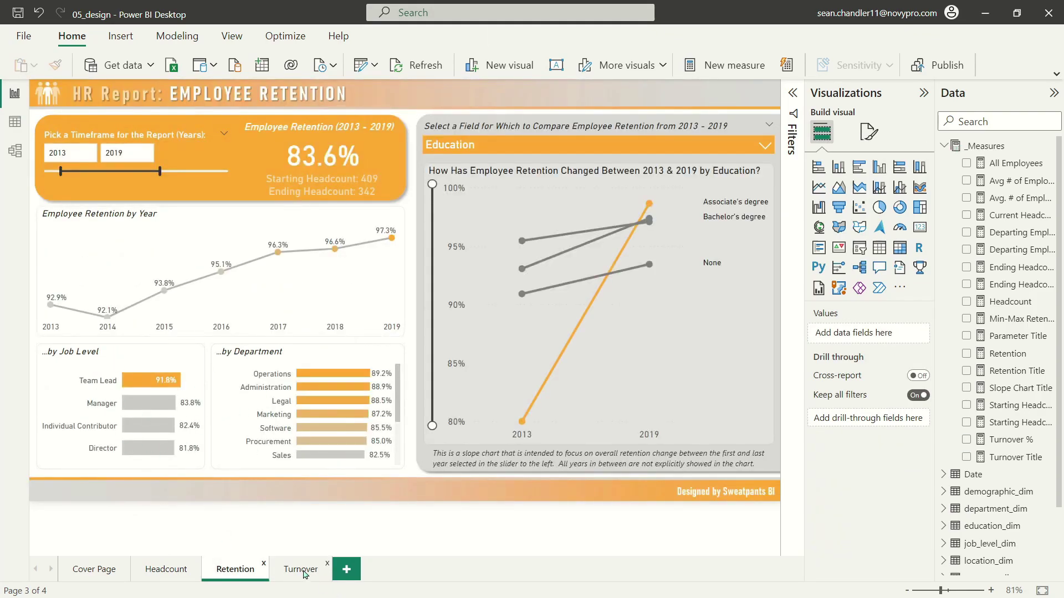
- Convert the job_level and department turnover charts to clustered bar charts, then view the Retention page
click(304, 570)
click(116, 360)
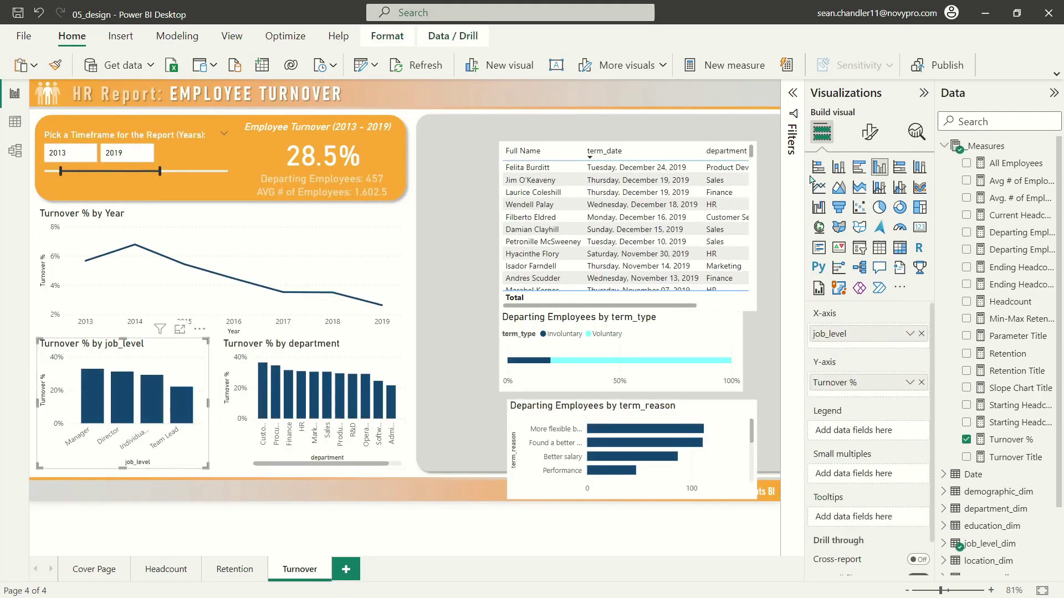
click(859, 167)
key(Tab)
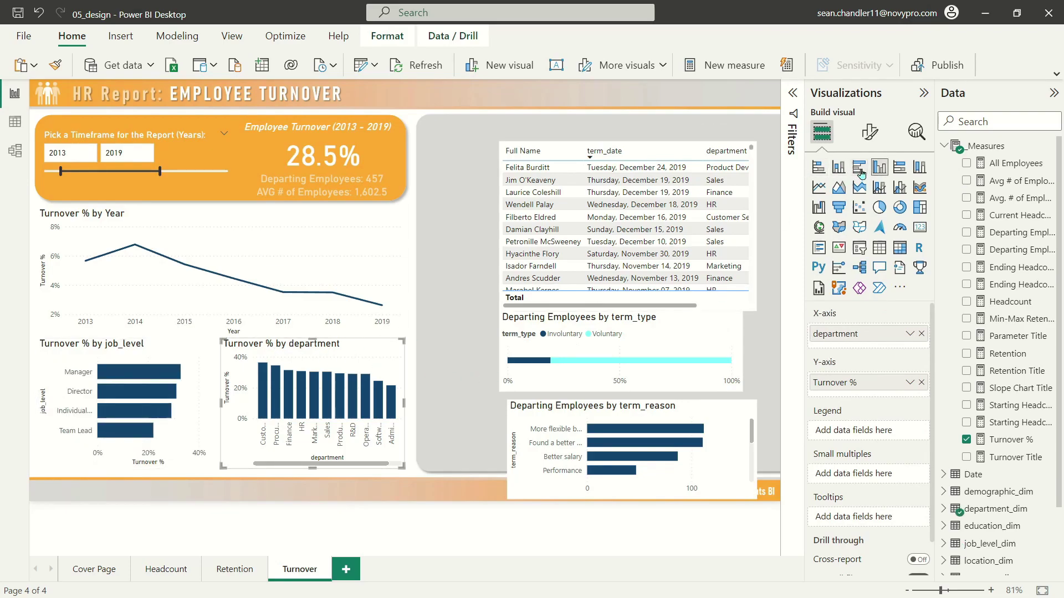
click(859, 169)
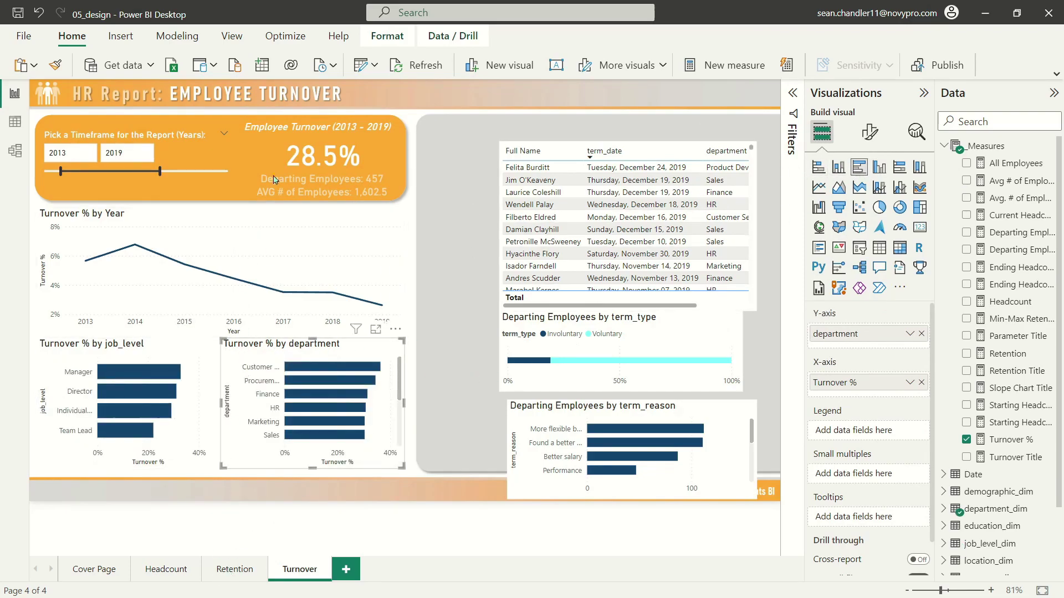
click(233, 570)
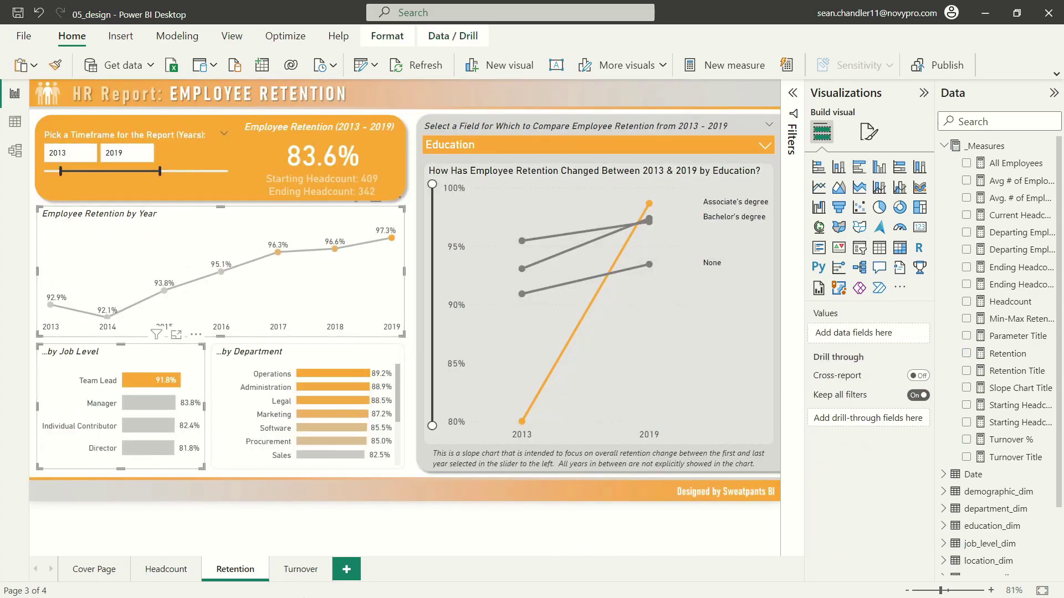
- Format-paint the Employee Retention by Year chart's styling onto Turnover % by Year
click(303, 571)
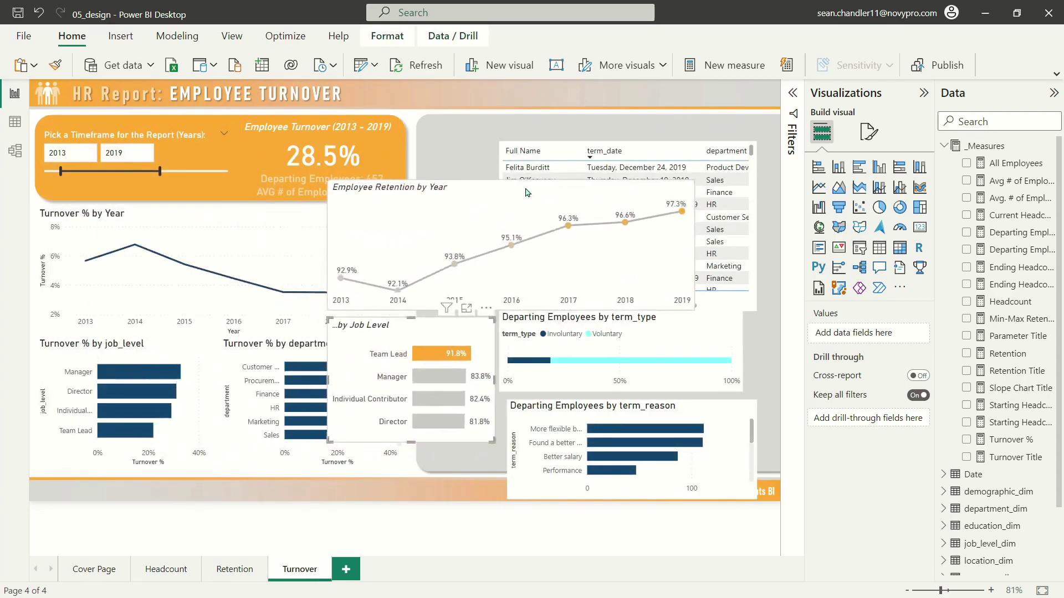
click(414, 196)
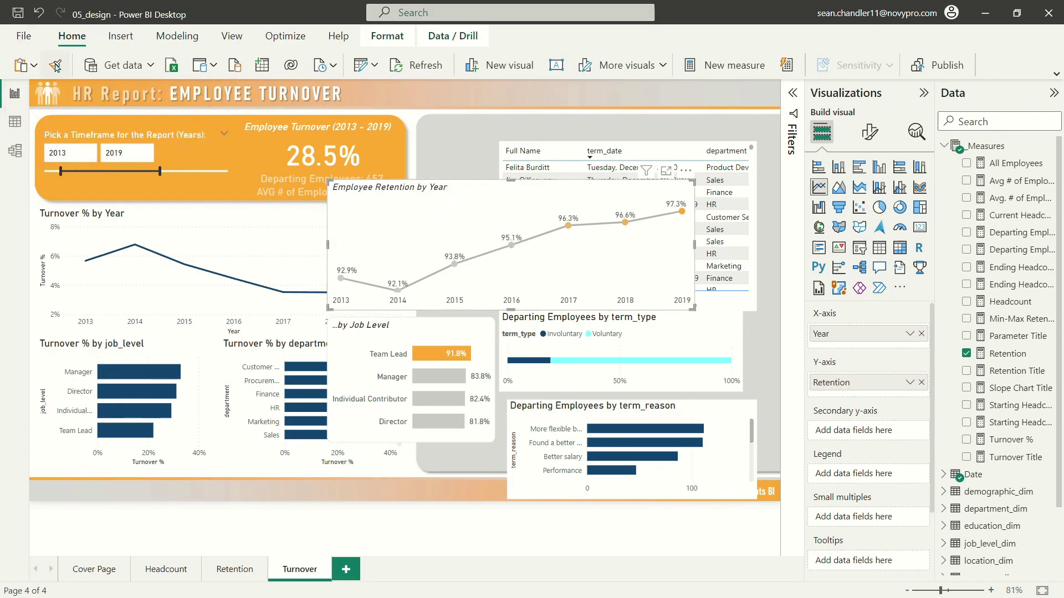
click(56, 67)
click(105, 222)
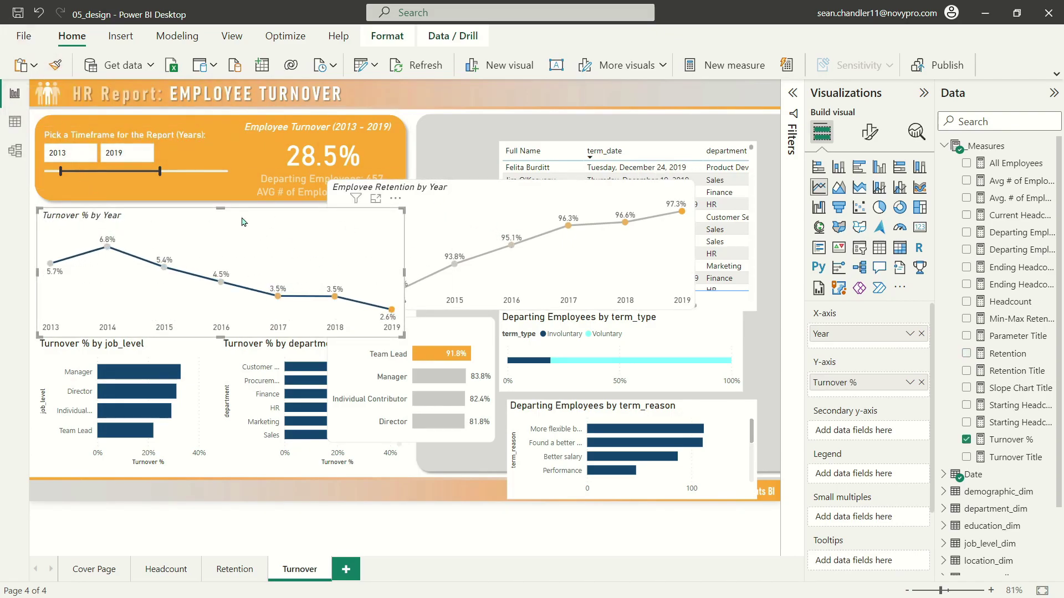
- Switch Turnover % by Year to a clustered column chart and expand its column colour settings
click(459, 192)
click(273, 207)
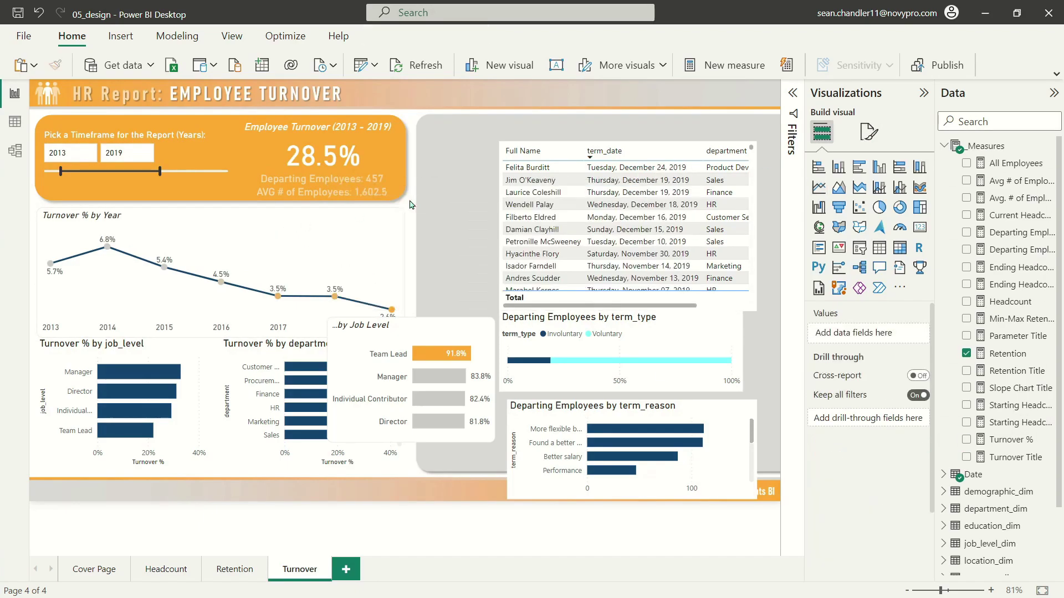
click(213, 219)
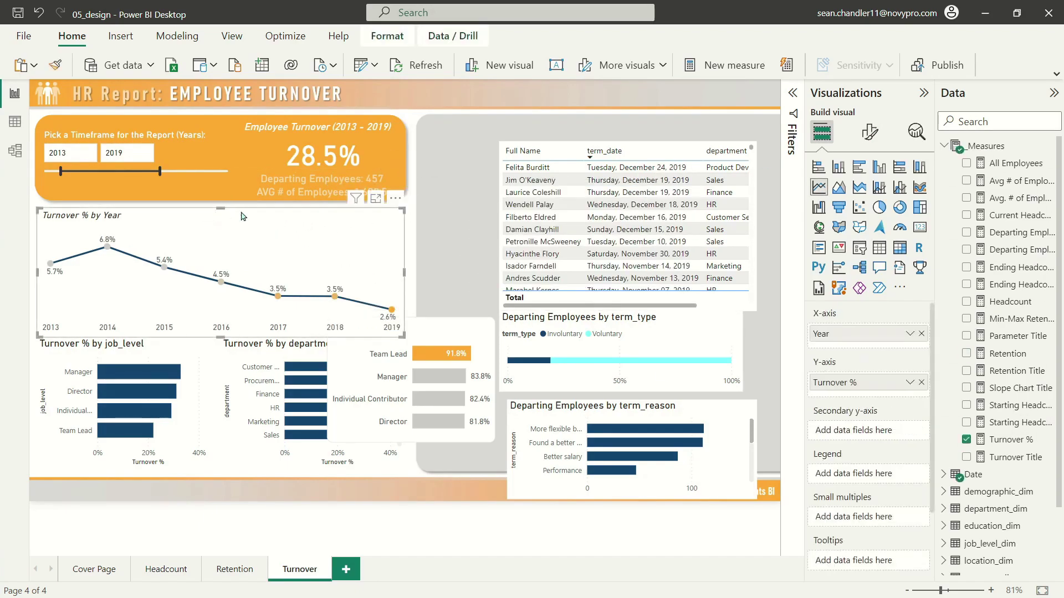
click(878, 170)
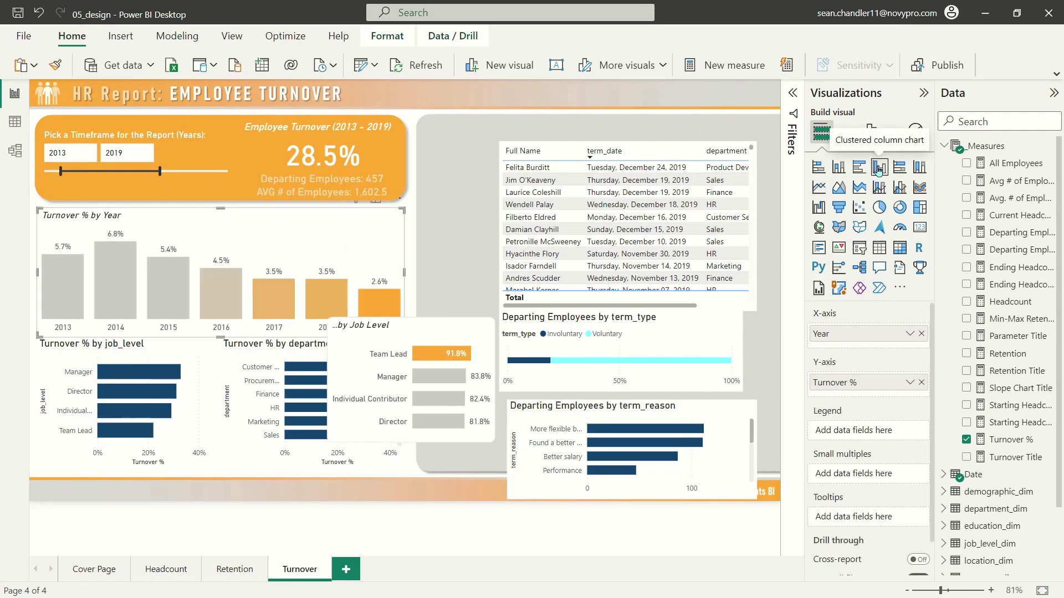
click(870, 132)
click(839, 408)
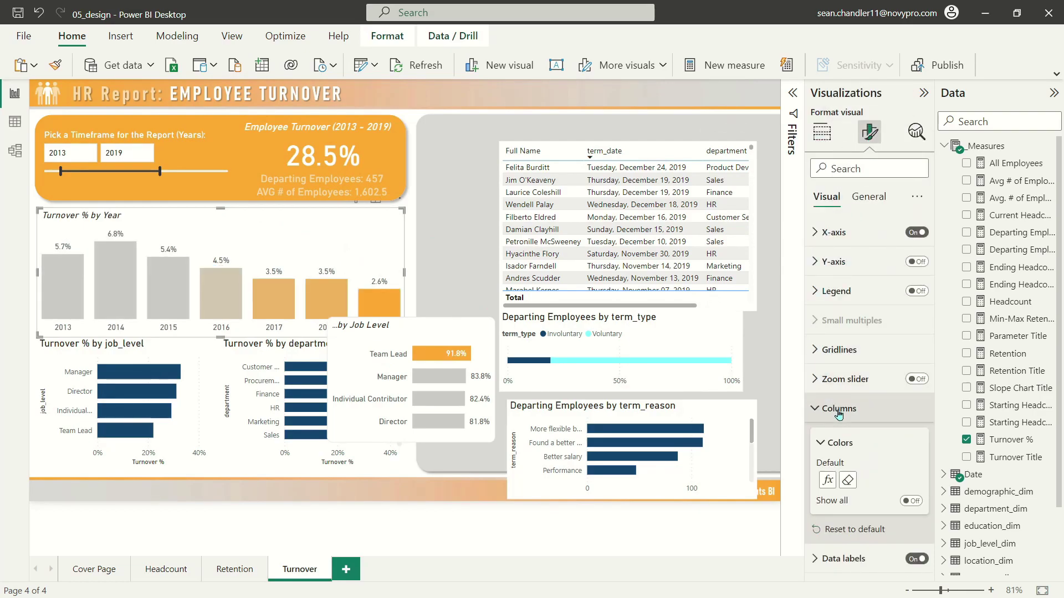
- Colour the Turnover % by Year columns with a conditional gradient based on the Turnover % measure
click(827, 480)
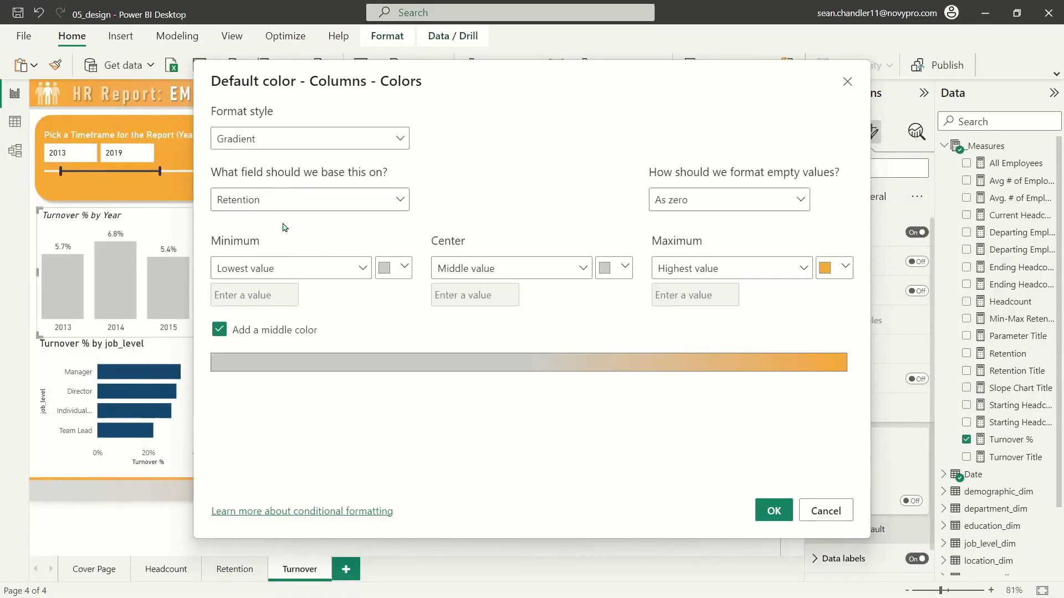
click(258, 204)
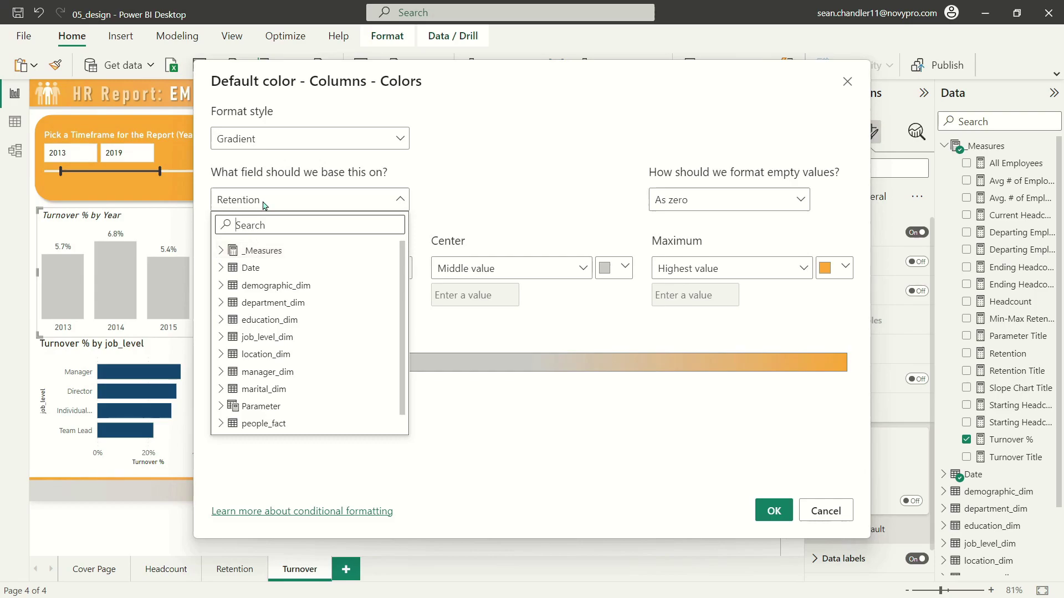
click(230, 251)
scroll(266, 333, down, 3)
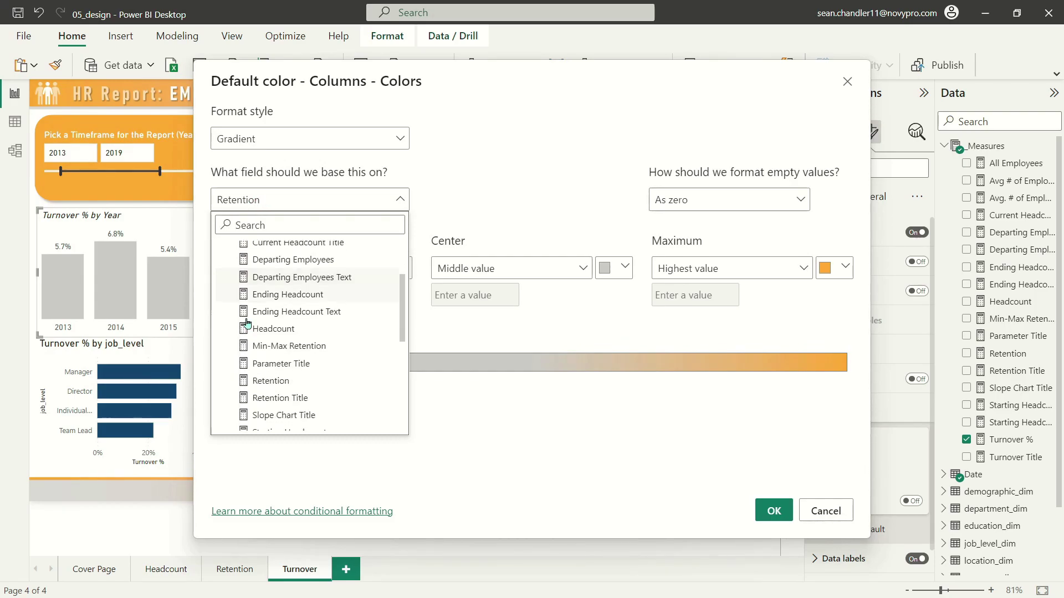
scroll(285, 364, down, 2)
click(290, 376)
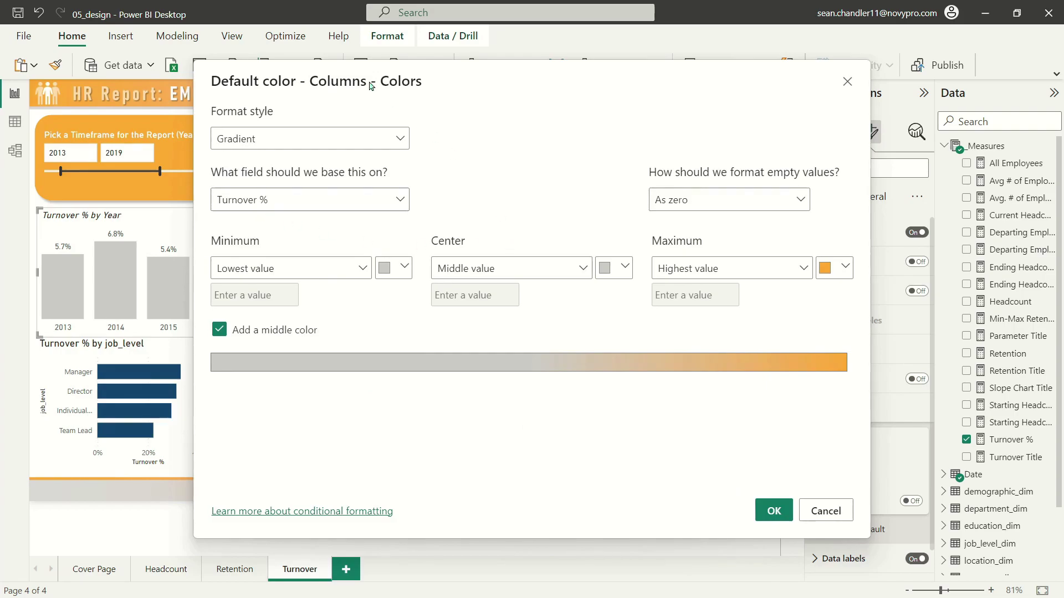
click(774, 510)
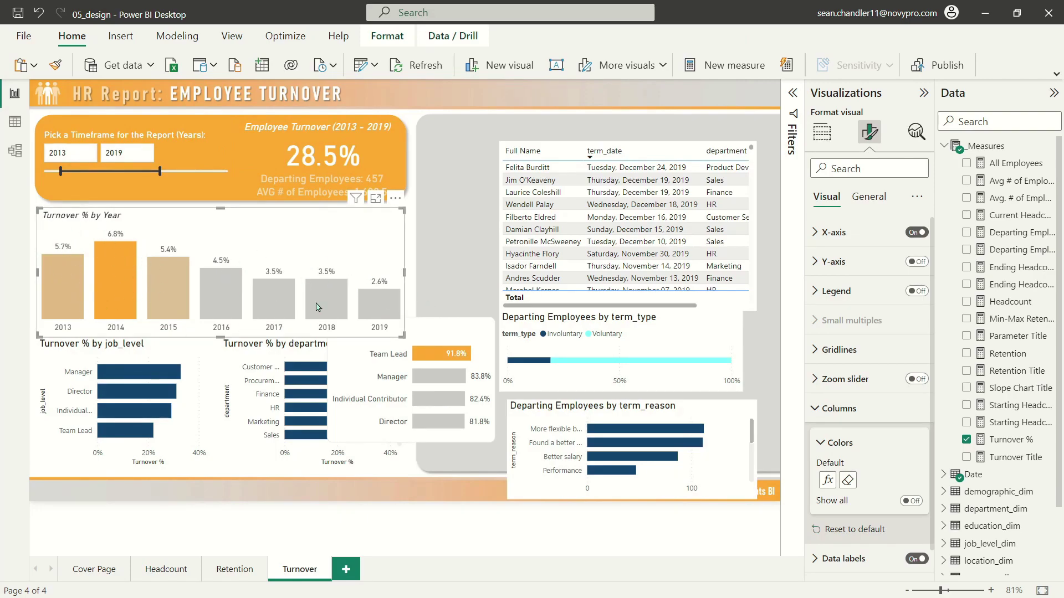
- Switch the Turnover % by Year visual back to a line chart
click(822, 132)
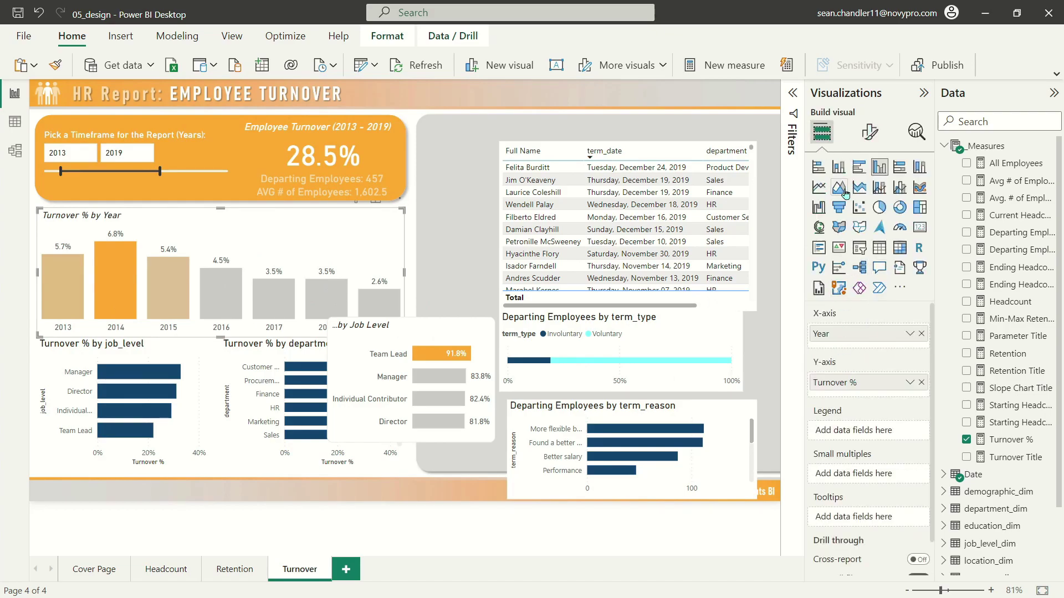
click(818, 187)
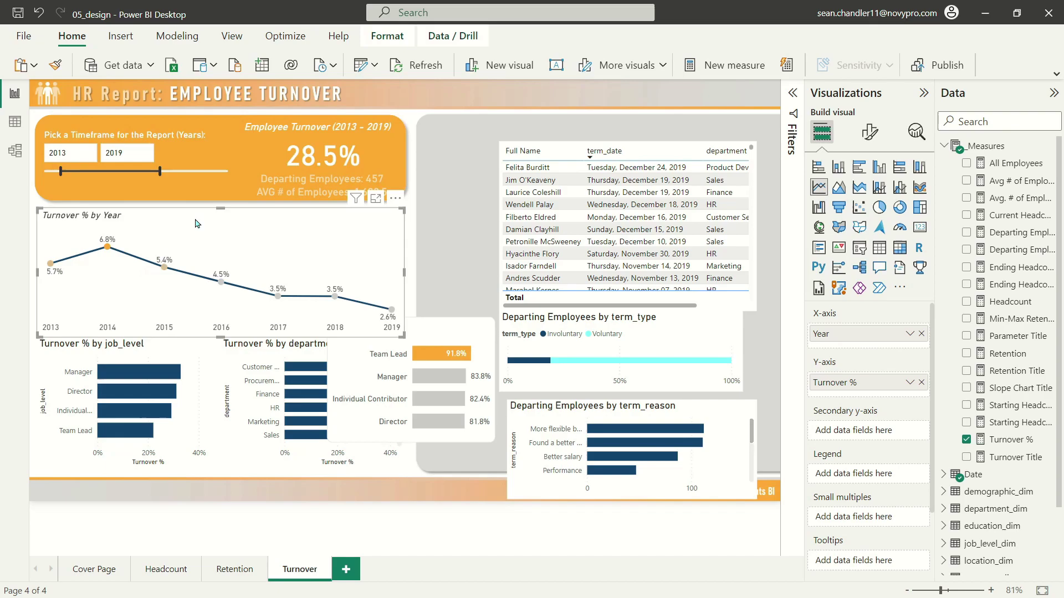
click(870, 132)
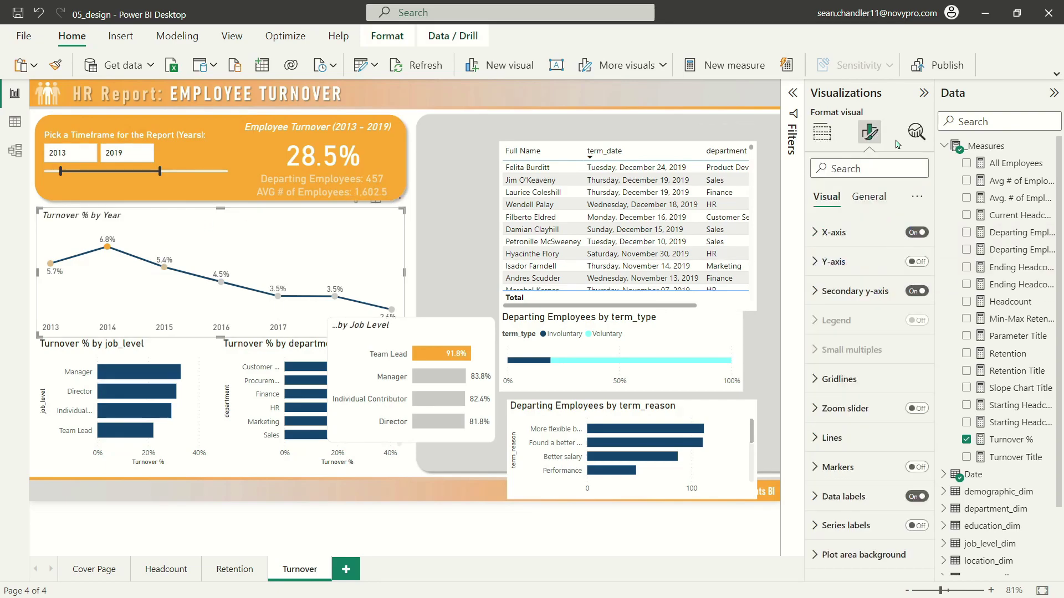
- Make the Turnover % line White, 30% darker grey, then select the job_level and by Job Level charts
click(832, 438)
scroll(848, 493, down, 3)
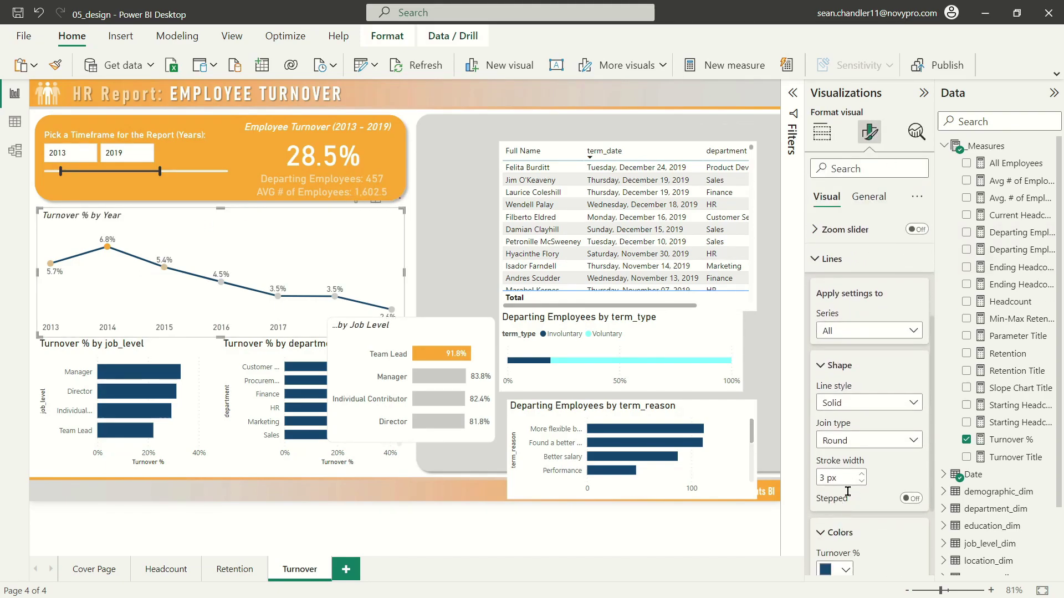
scroll(847, 492, down, 3)
click(837, 417)
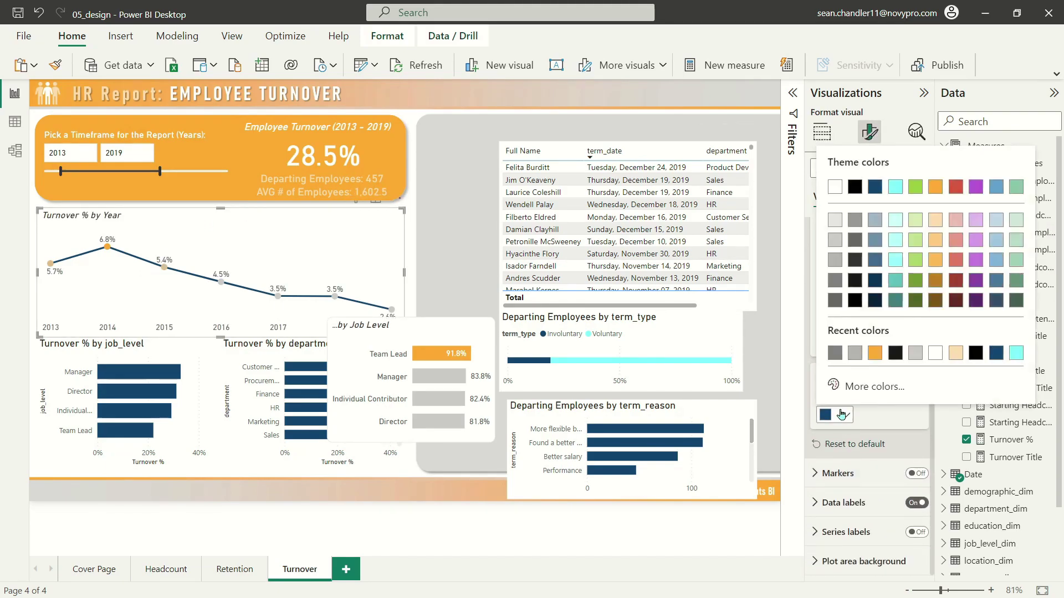
click(836, 261)
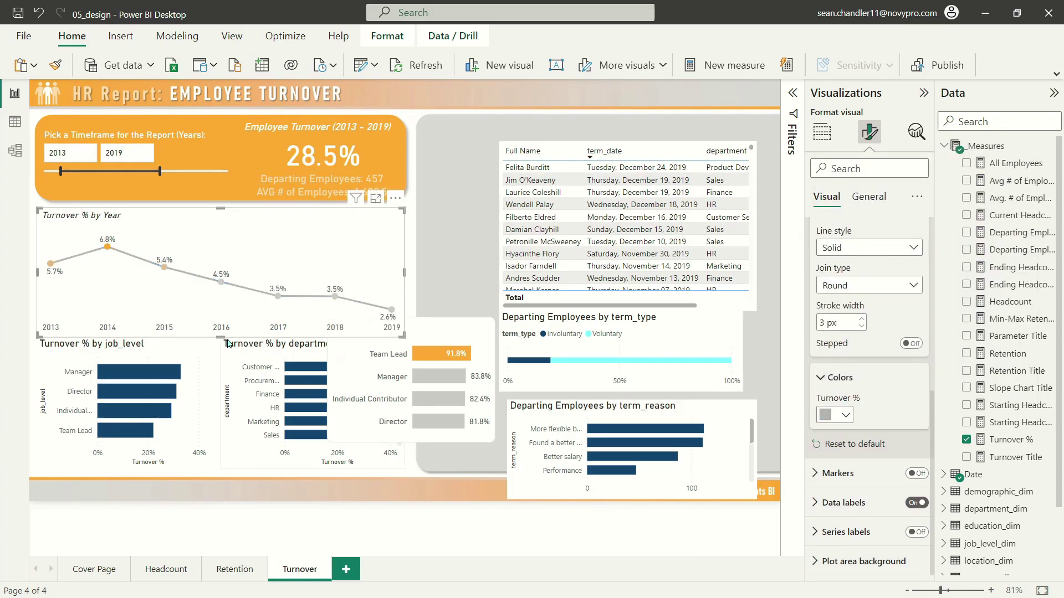
click(148, 356)
click(387, 326)
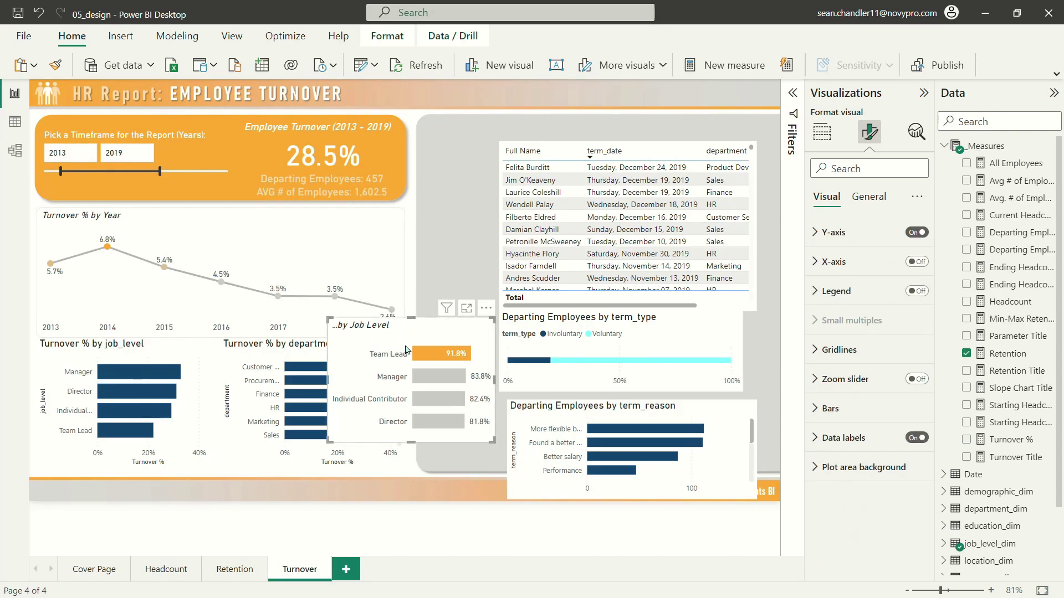
- Format-paint the by Job Level chart's bar styling onto the job_level and department charts
click(55, 65)
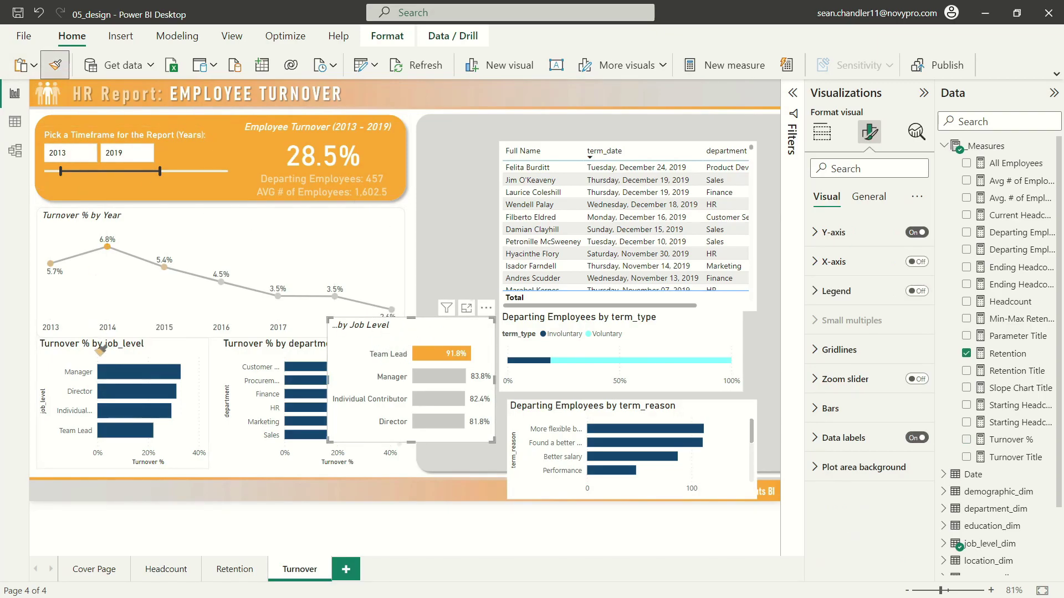
click(102, 355)
click(49, 72)
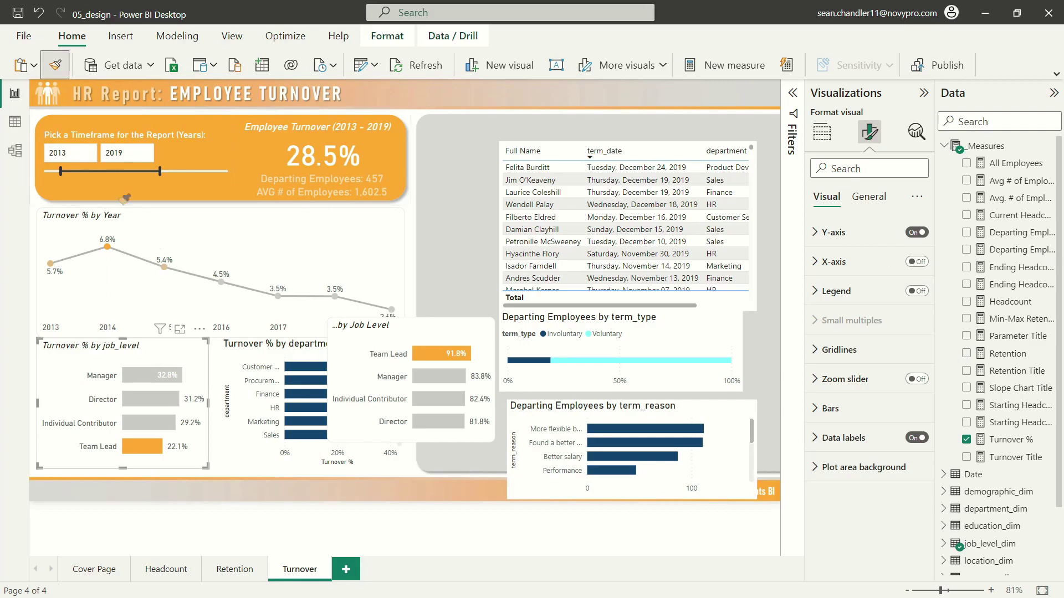
click(254, 348)
click(485, 329)
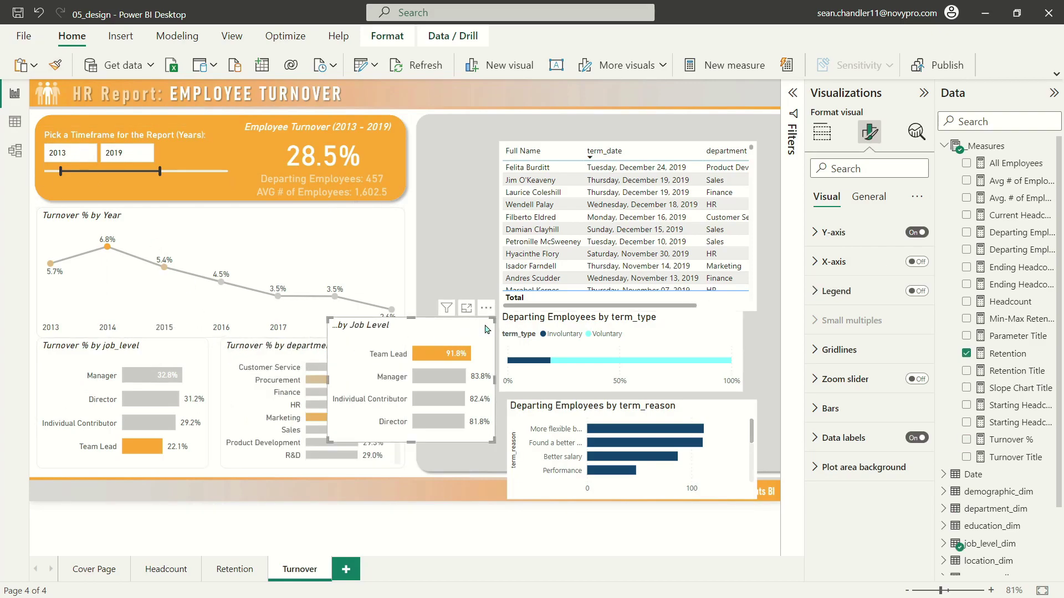
- Resize the department and job level charts to matching heights and widths, then select both
click(319, 347)
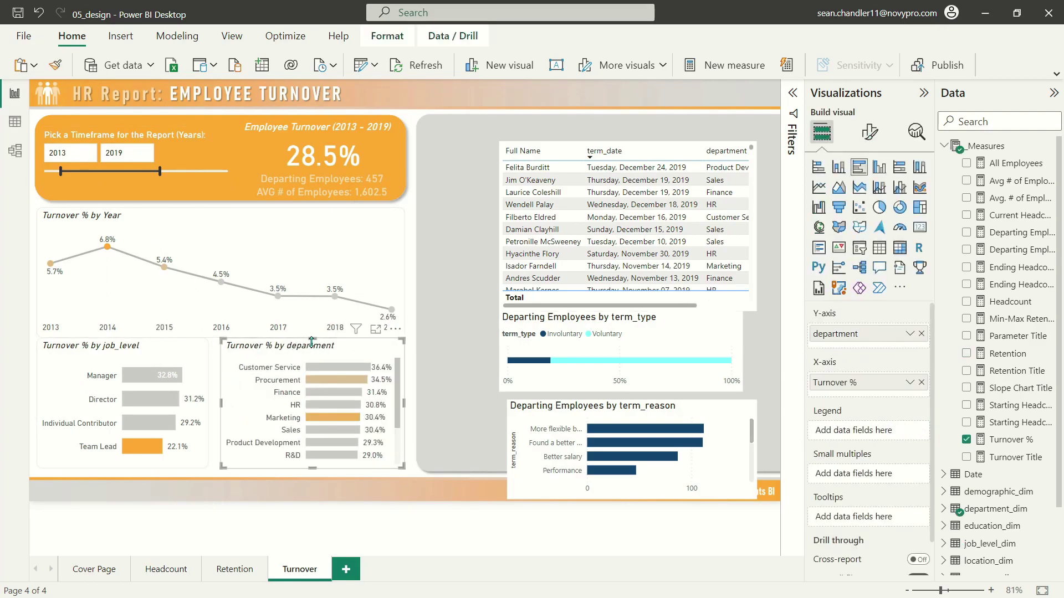
drag(319, 346, 318, 355)
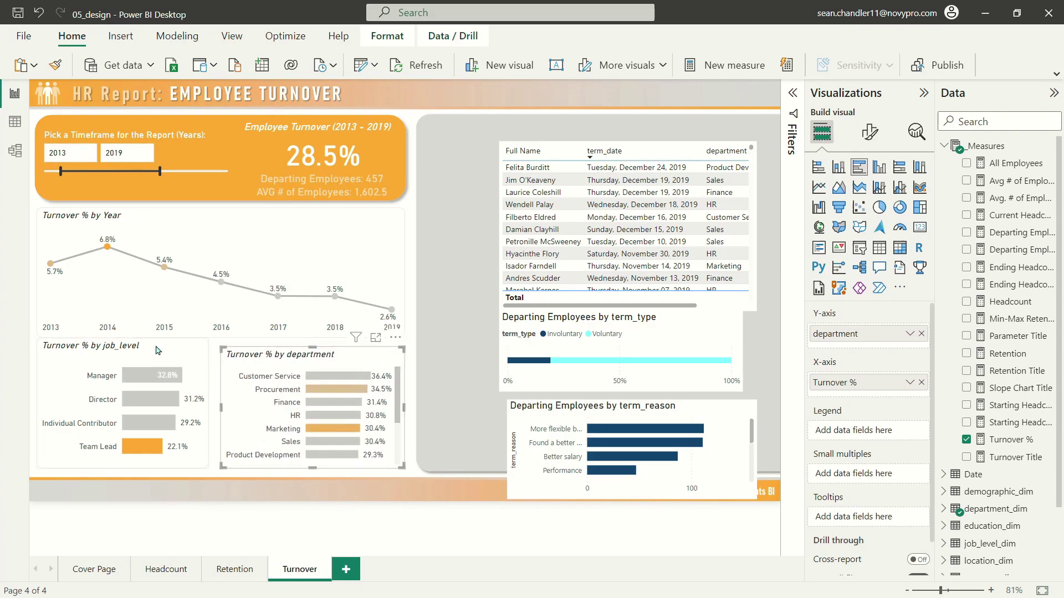
click(123, 338)
drag(123, 338, 123, 346)
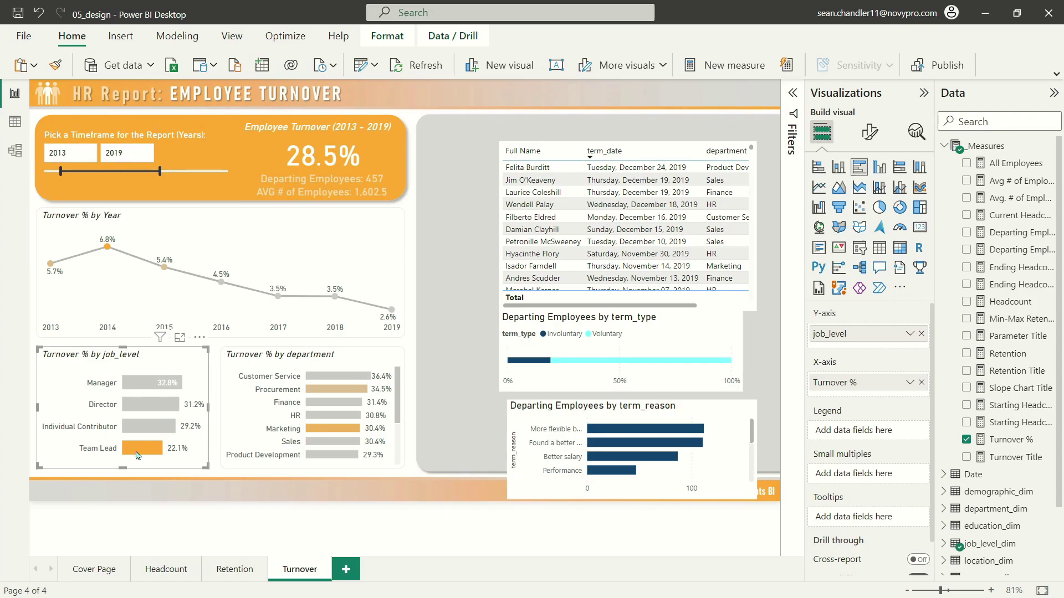
click(236, 377)
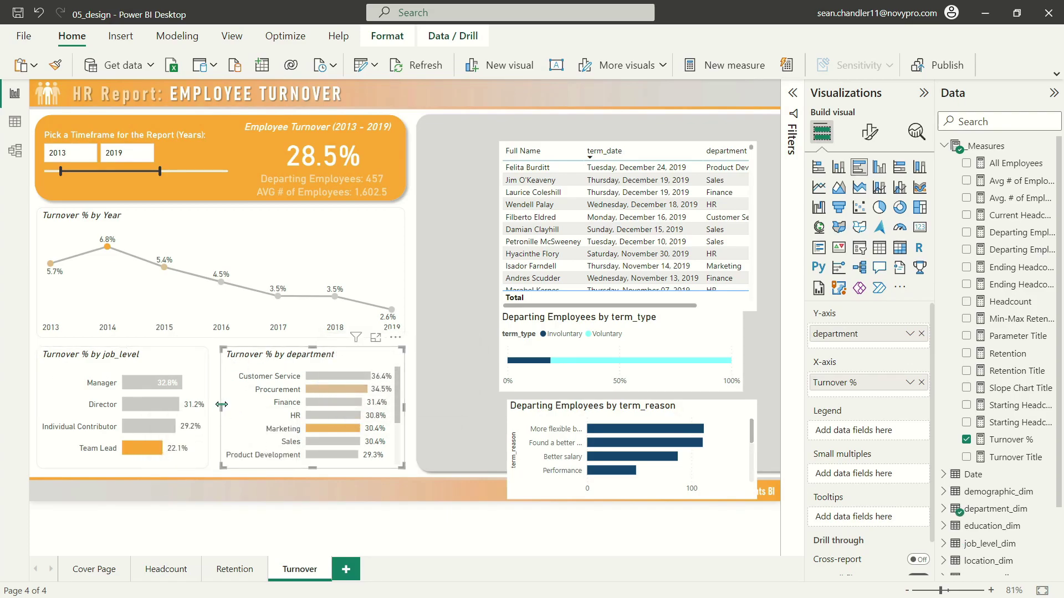
drag(221, 405, 215, 413)
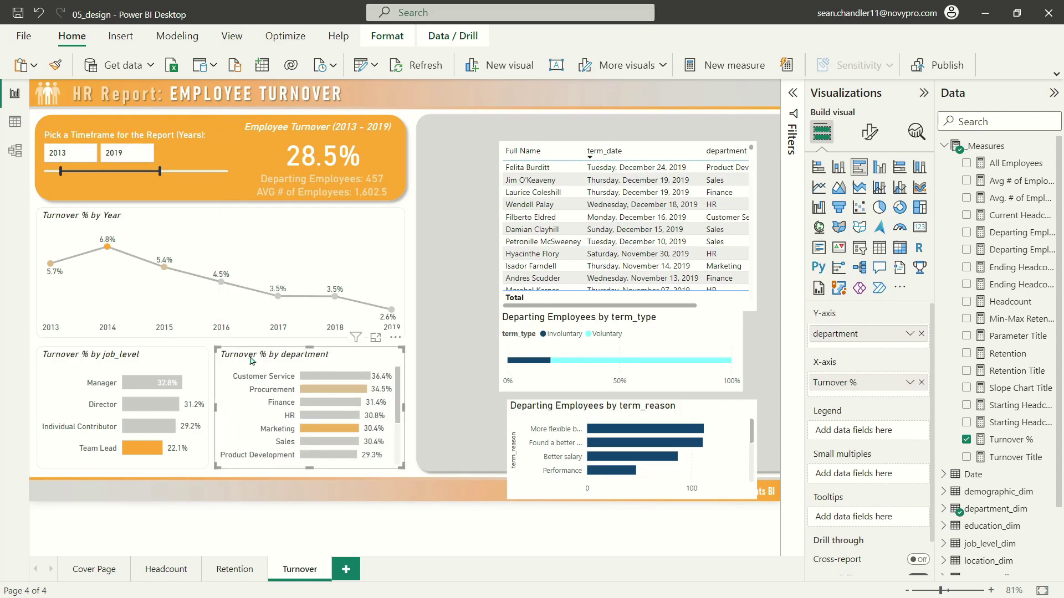
click(93, 357)
click(268, 361)
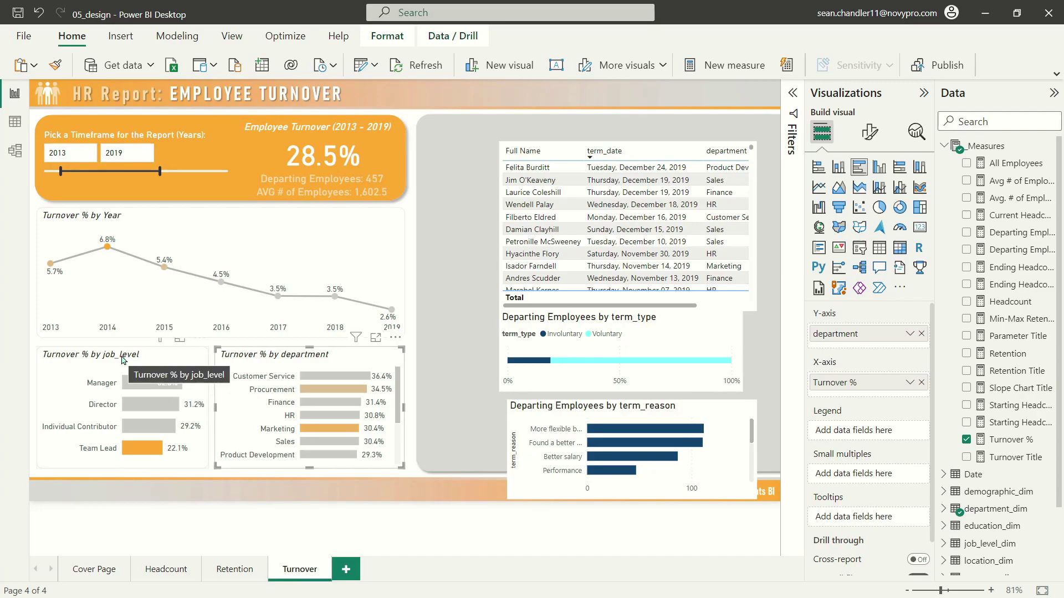
click(189, 367)
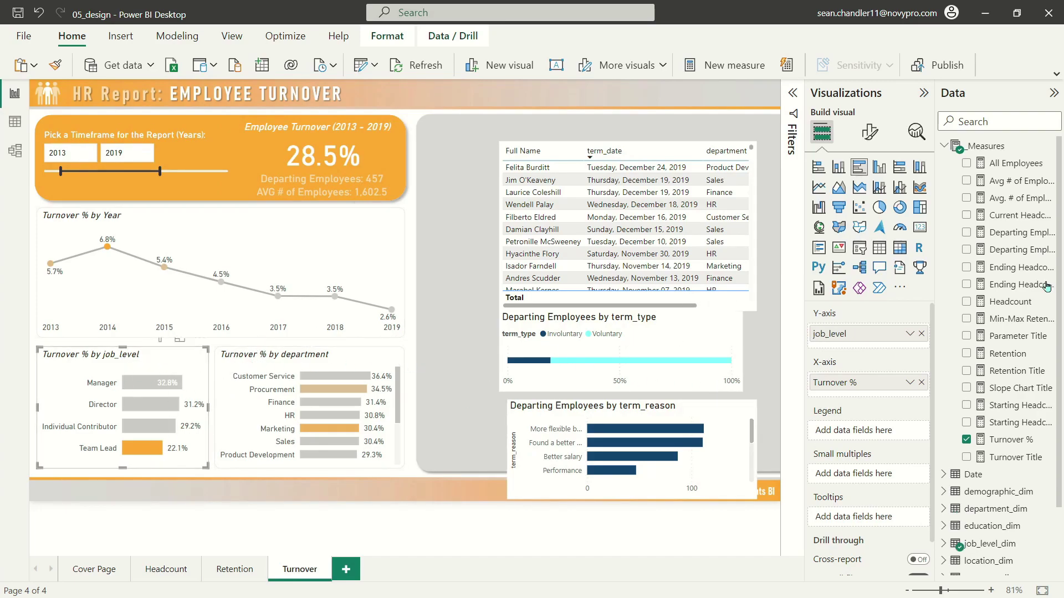
ctrl+click(256, 359)
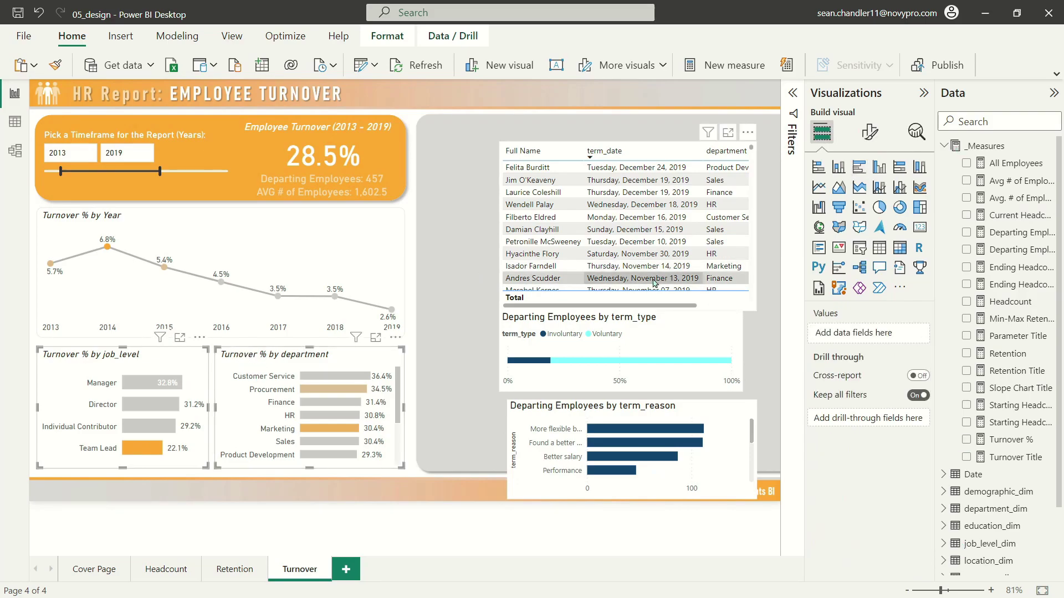
- Shade both bar charts' bars with a conditional colour gradient based on the Turnover % measure
click(872, 136)
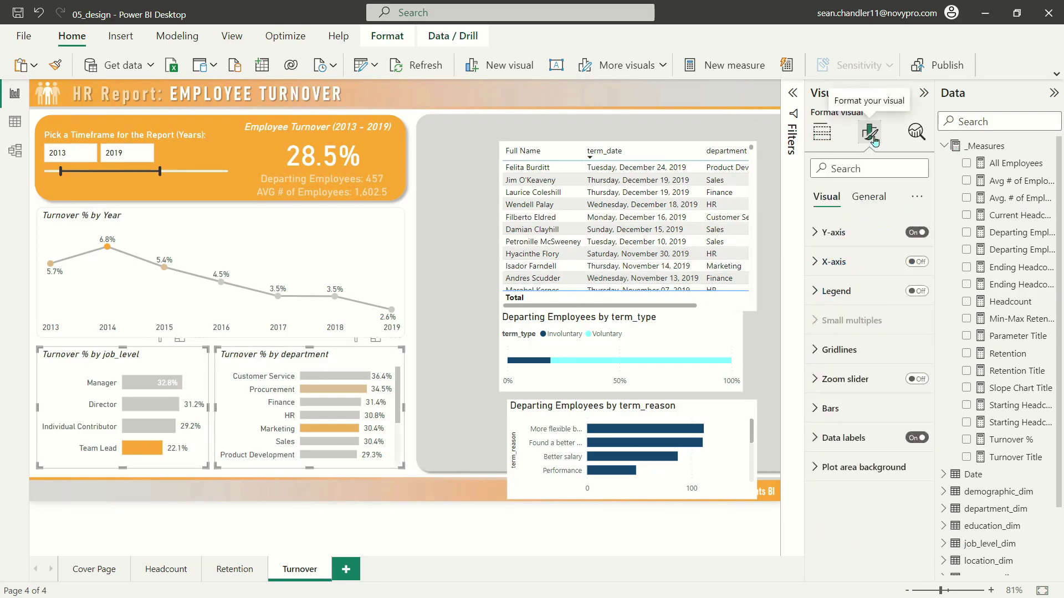
click(830, 408)
scroll(828, 421, down, 2)
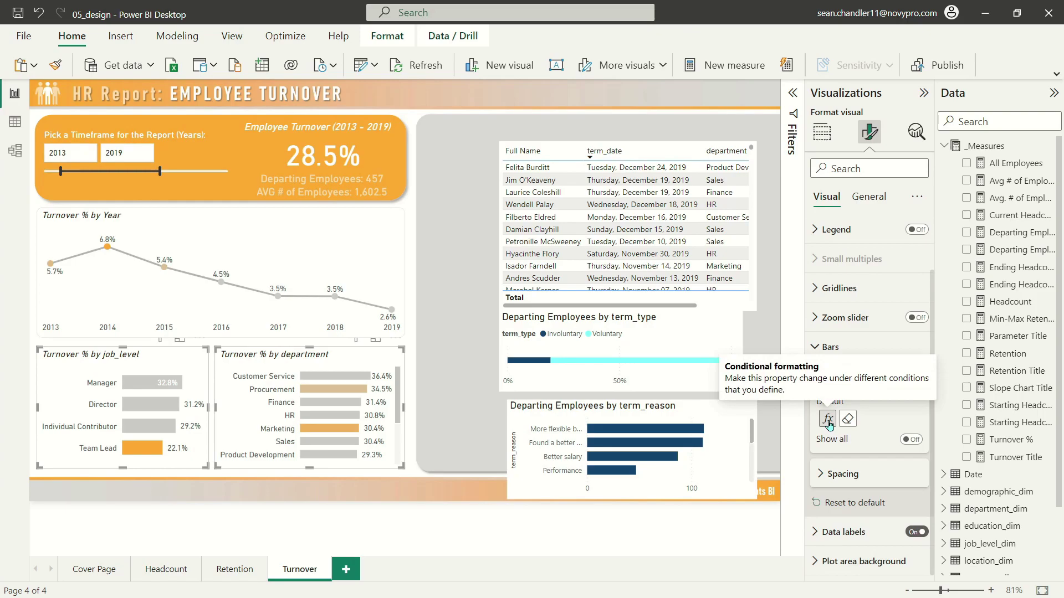
click(828, 421)
click(290, 201)
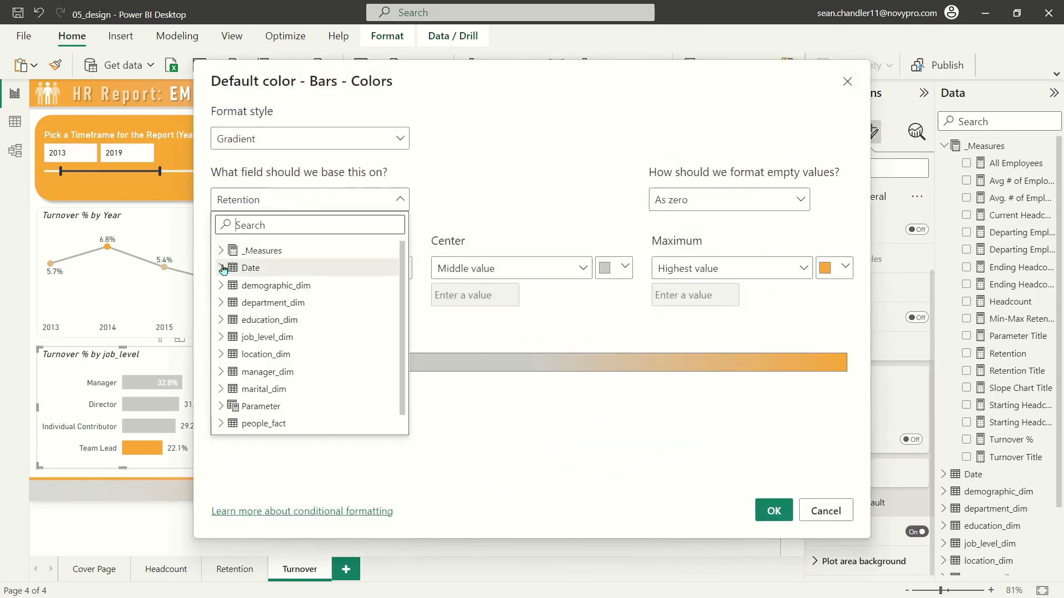
scroll(291, 343, down, 1)
scroll(279, 350, up, 1)
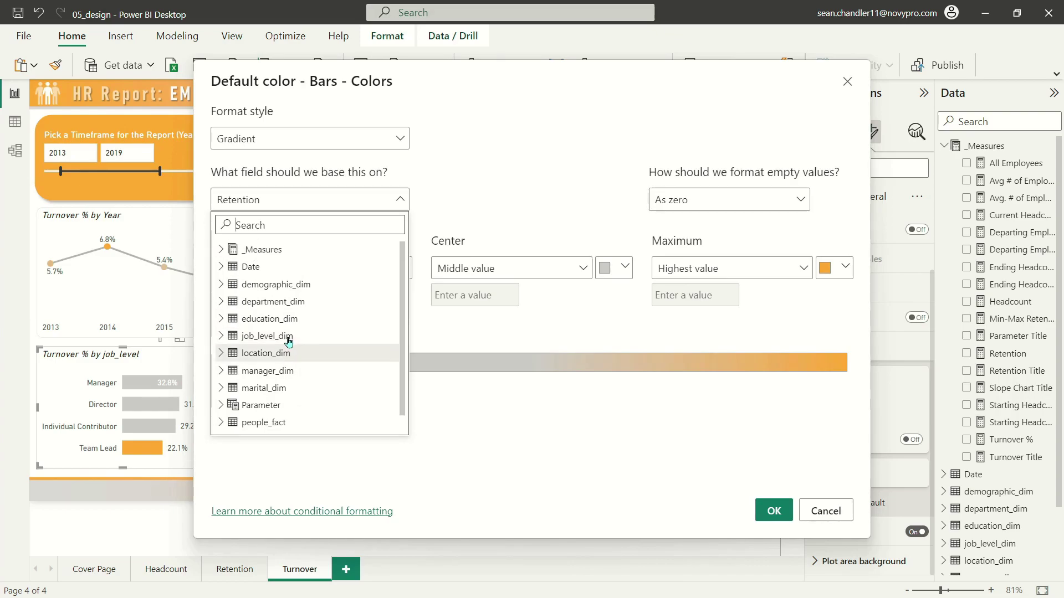
click(219, 254)
scroll(277, 388, down, 4)
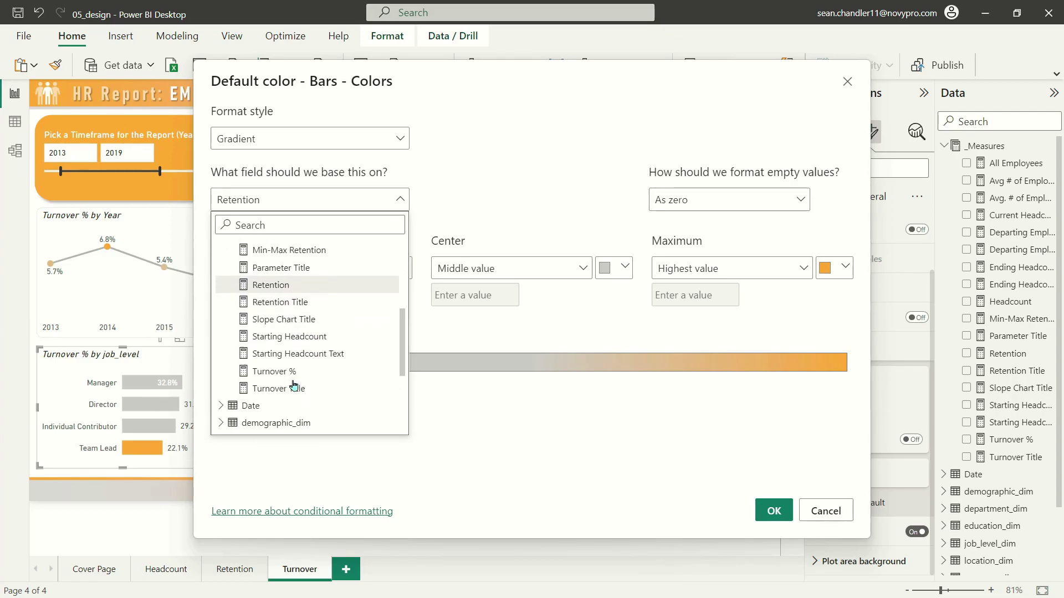
click(290, 381)
click(772, 511)
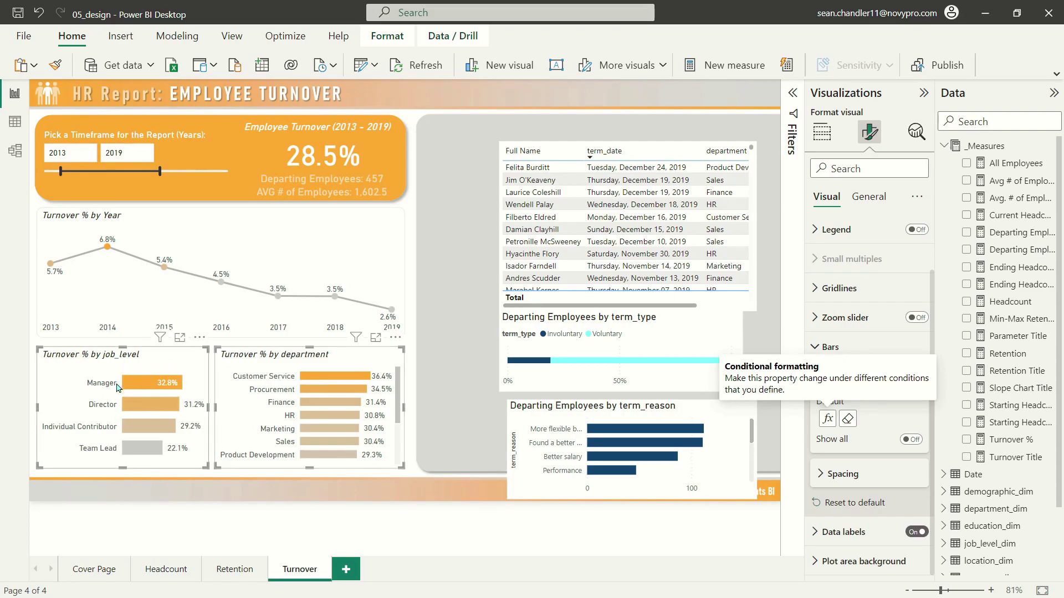
click(139, 222)
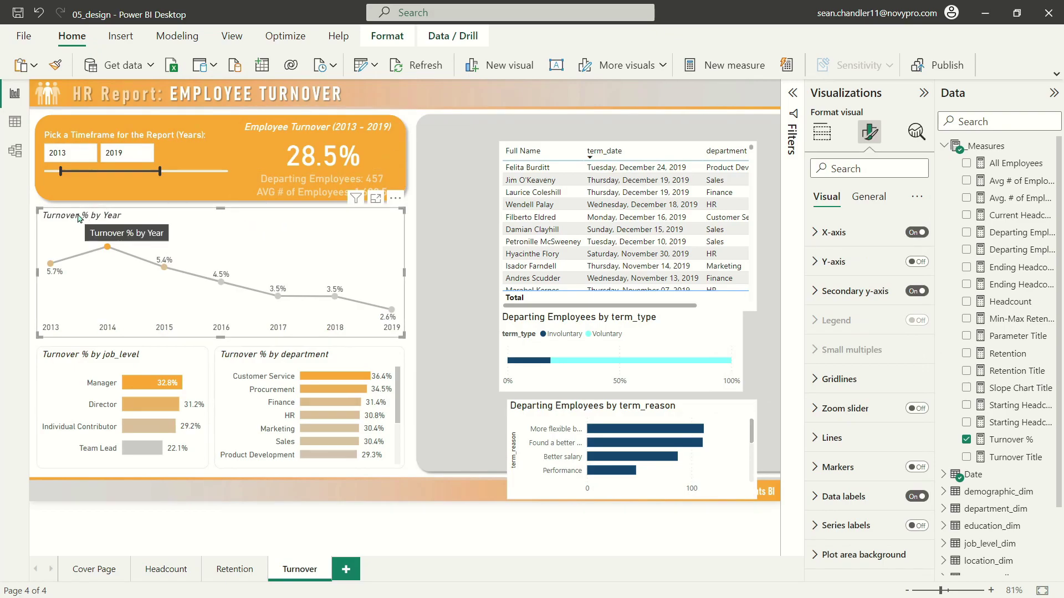
- Replace the job level and department chart titles with '... by Job Level' and '...by Department'
click(105, 363)
click(867, 200)
click(837, 262)
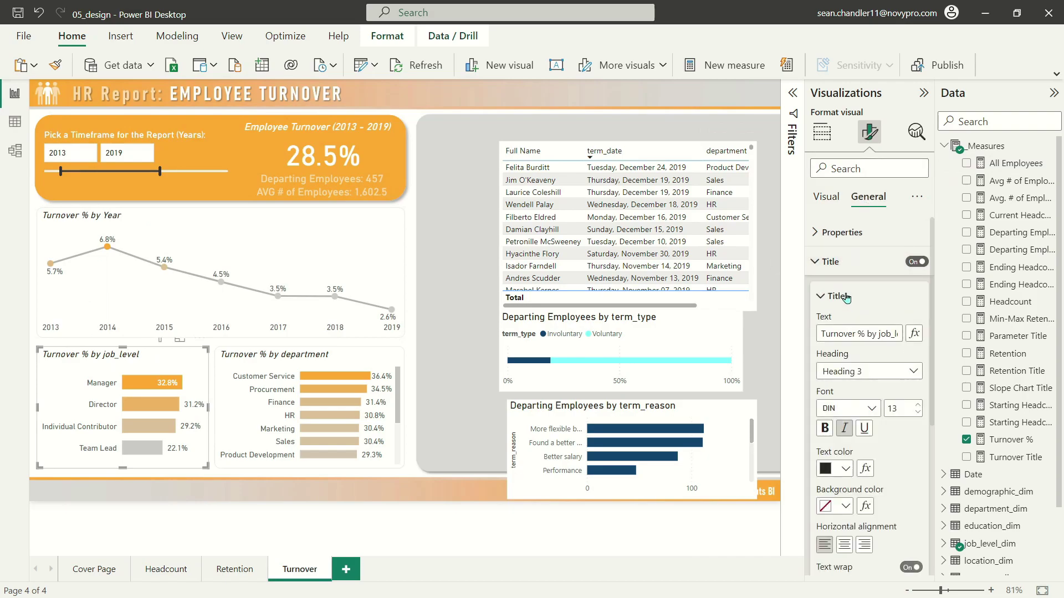
triple_click(860, 335)
key(BackSpace)
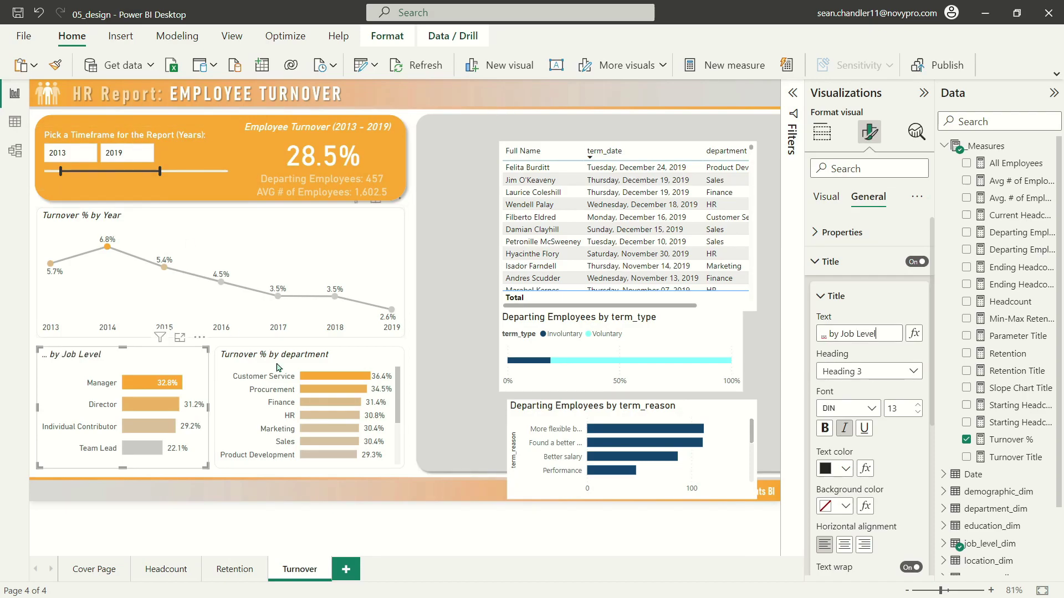
click(300, 364)
click(859, 334)
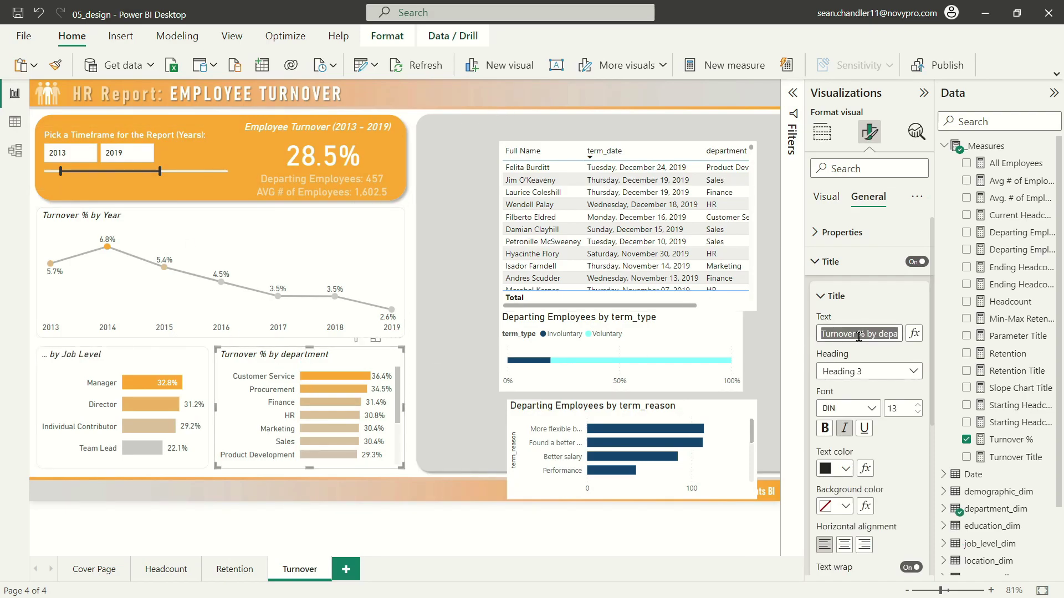
text(...b)
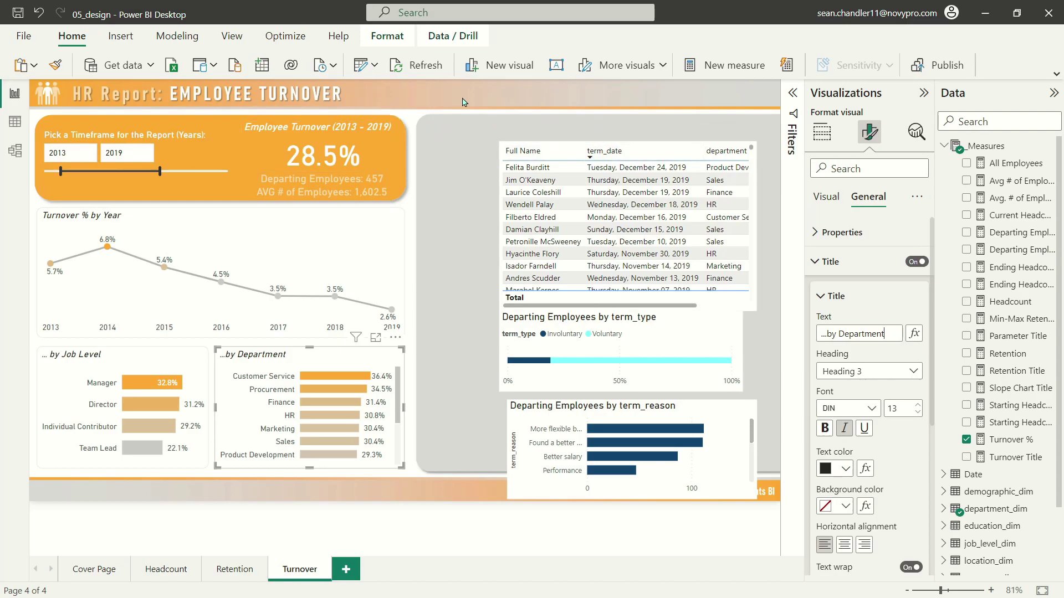
- Copy the Headcount page's question title box and paste it onto the Turnover page
click(424, 149)
click(165, 569)
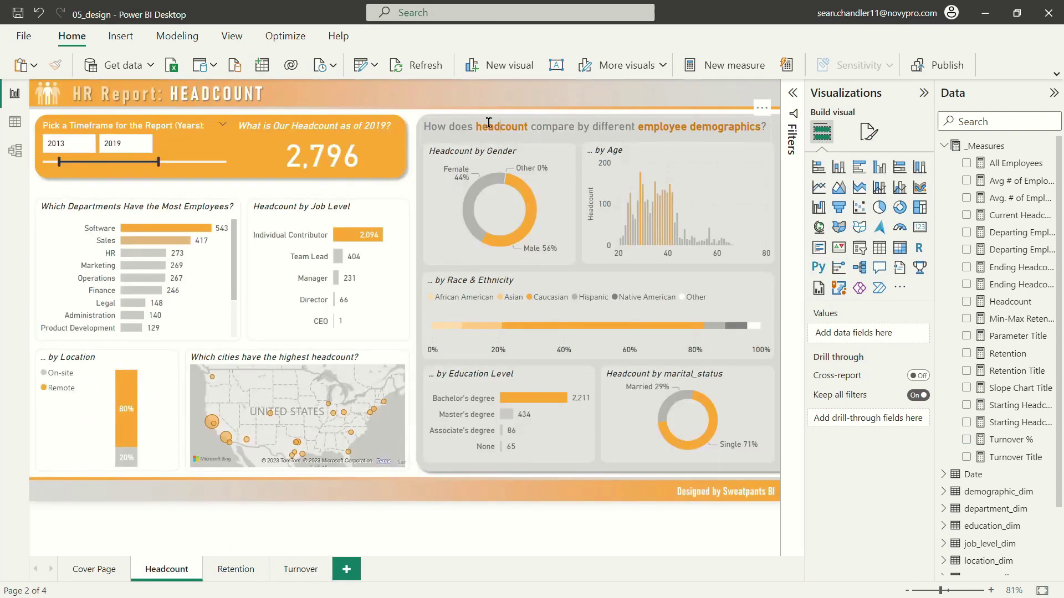
click(488, 123)
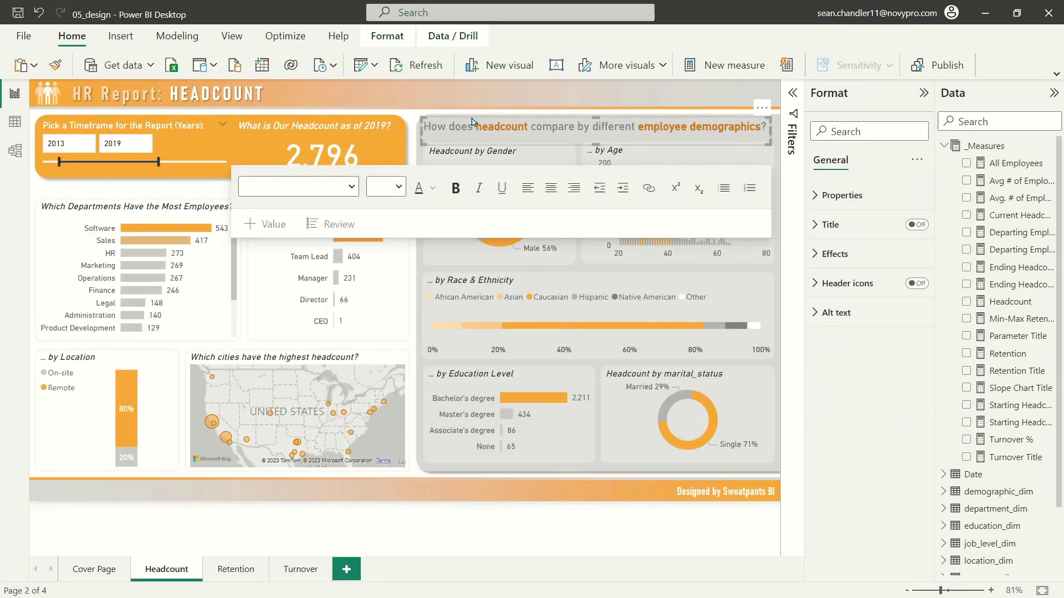
click(300, 570)
key(ctrl+v)
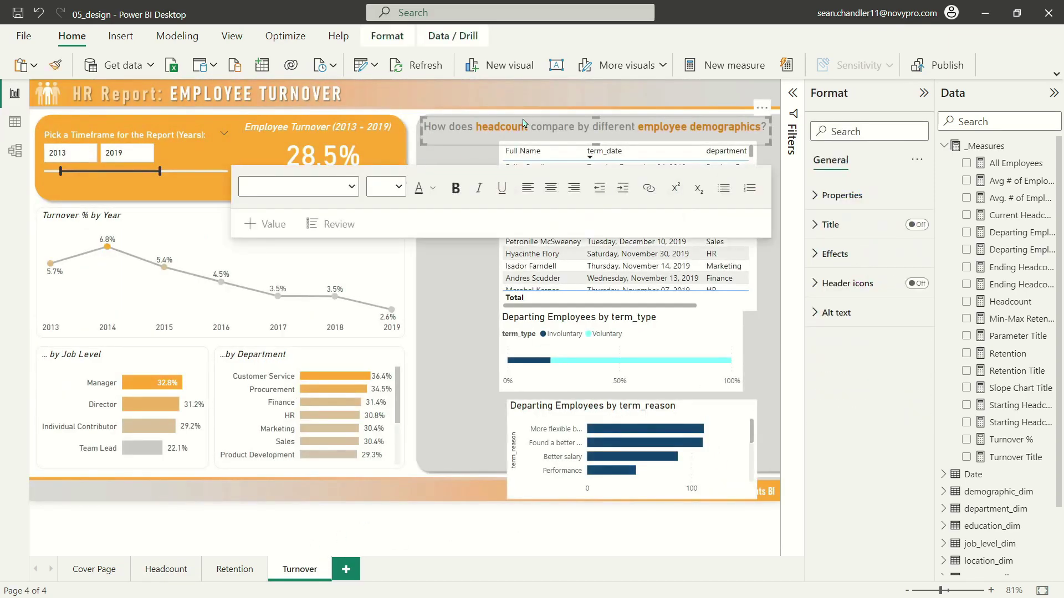
- Select and delete the pasted title's text, then restore it with undo
double_click(488, 131)
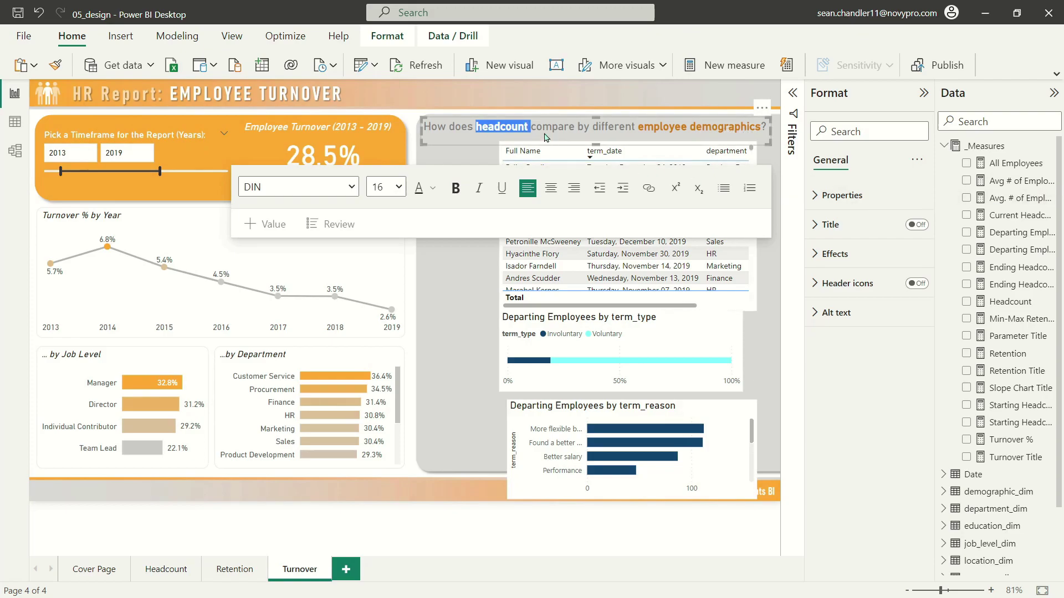
key(ctrl+a)
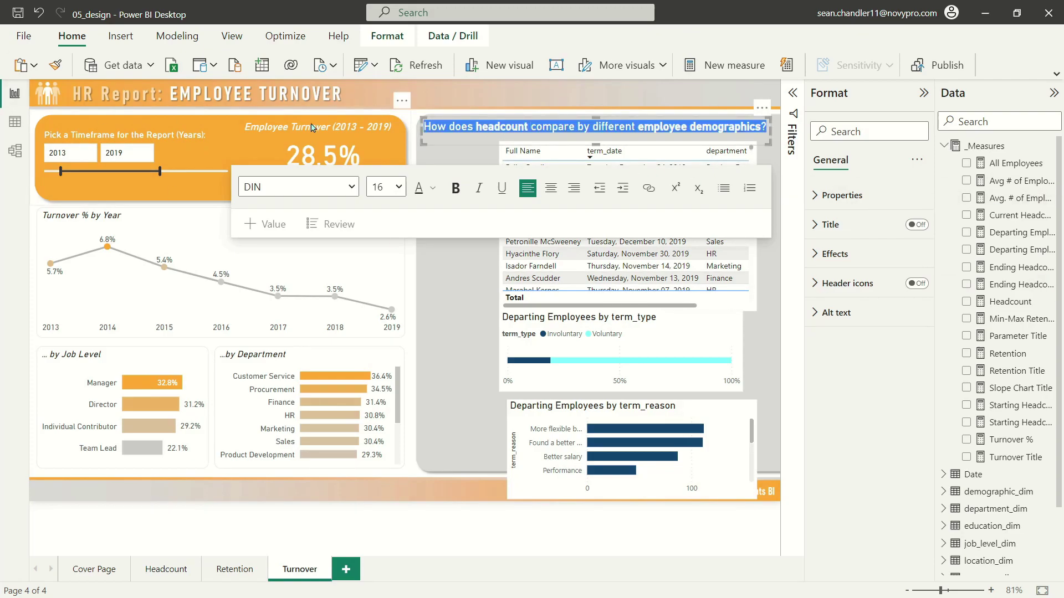
click(559, 129)
key(ctrl+a)
click(559, 128)
key(ctrl+a)
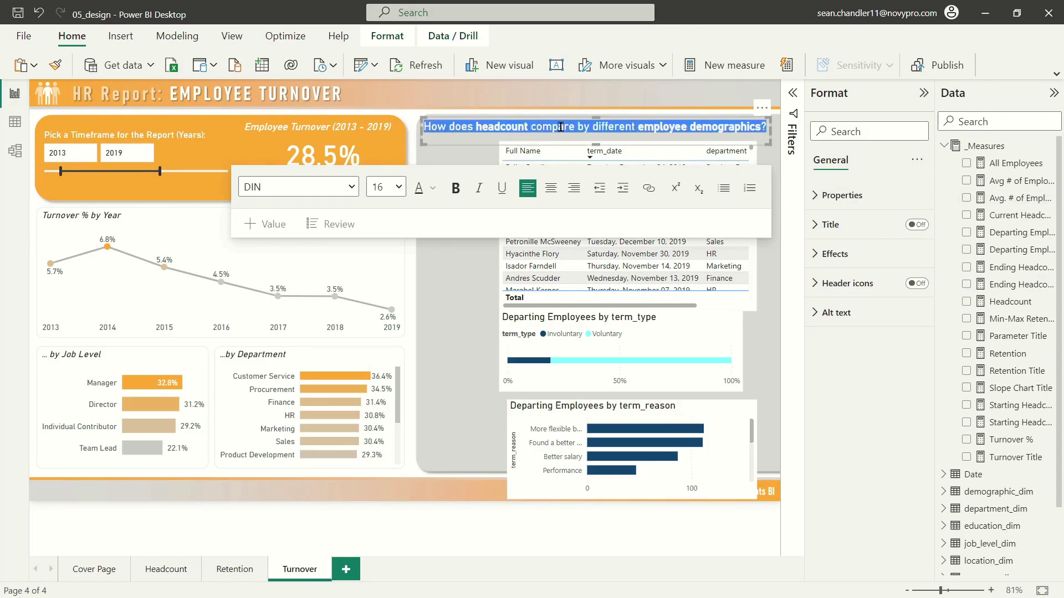
key(Delete)
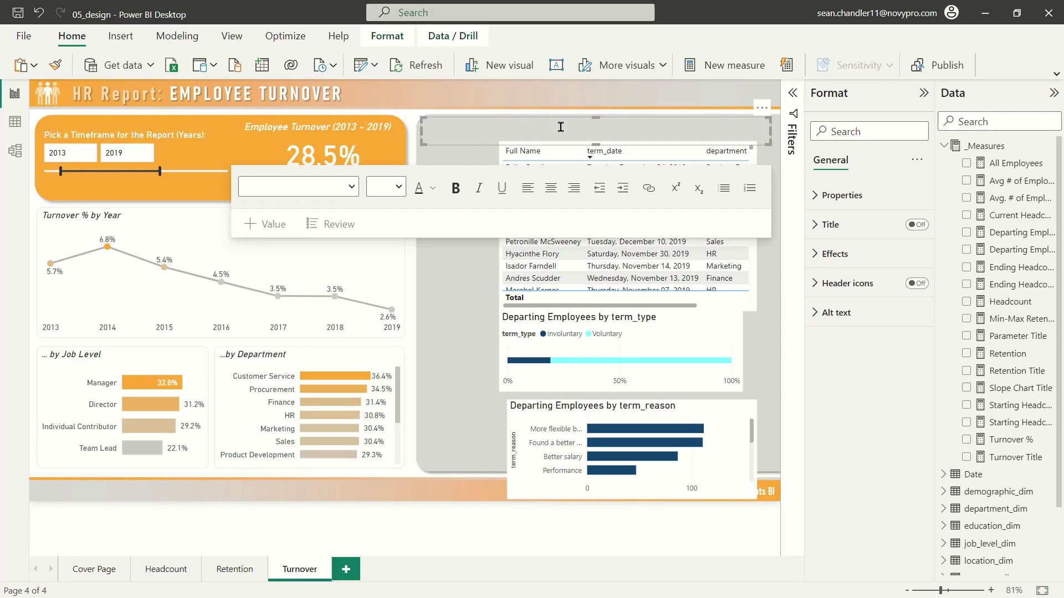
key(ctrl+z)
- Rewrite the pasted title as 'What Do We Know About Employees Who Have Left the Company?'
drag(431, 127, 826, 139)
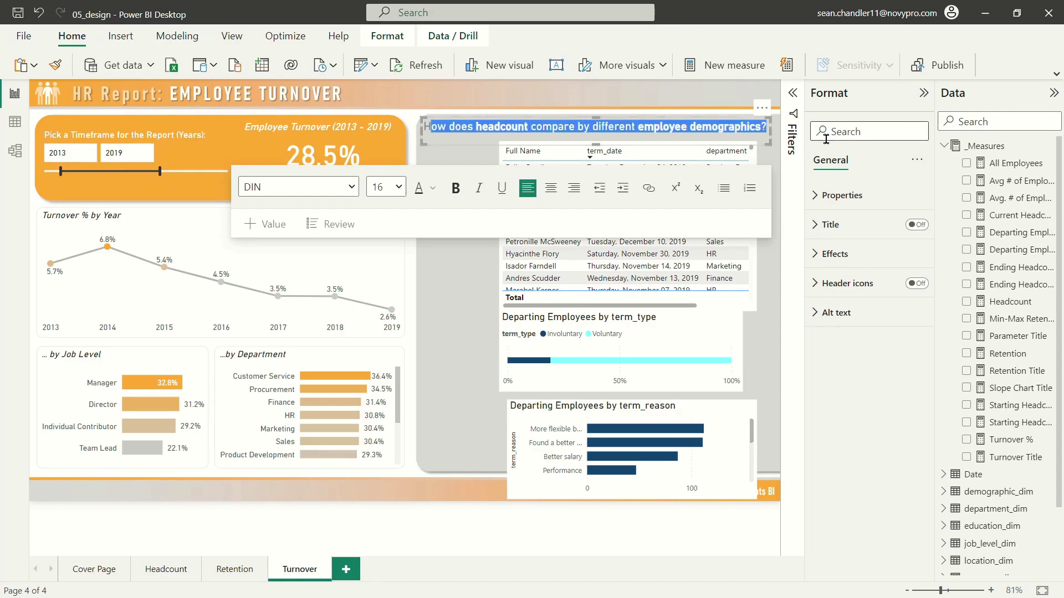
text(Wh)
key(Home)
key(Delete)
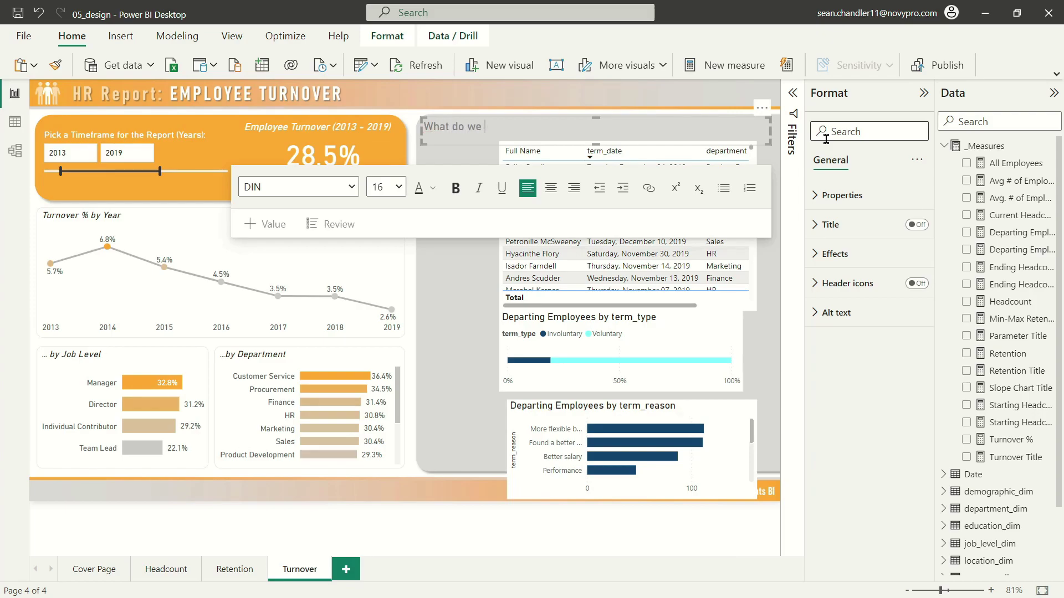
key(BackSpace)
text(Do We Know About Employees W)
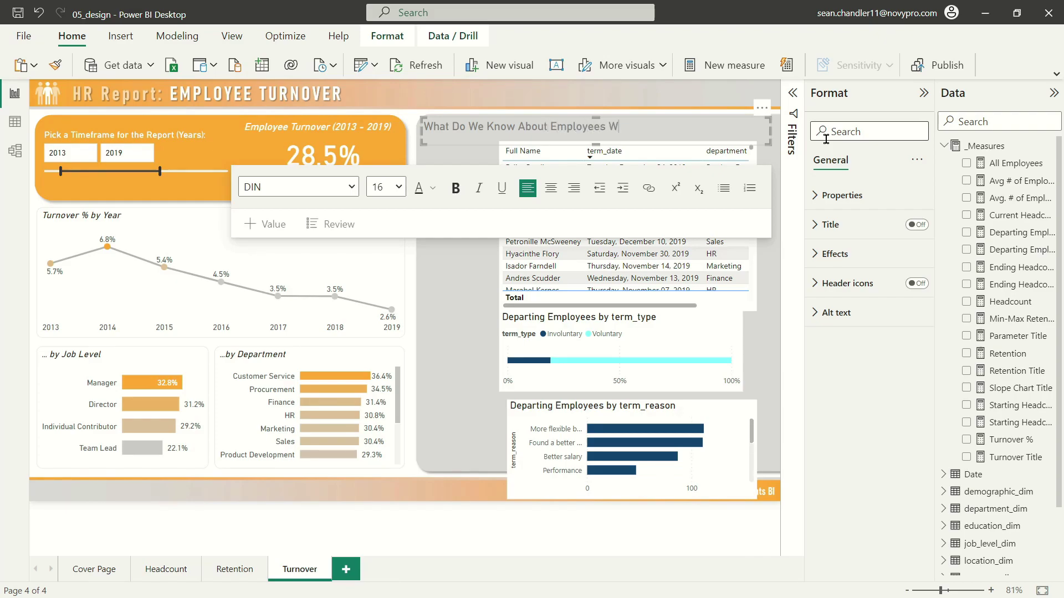
text(ho Have Left the Company?)
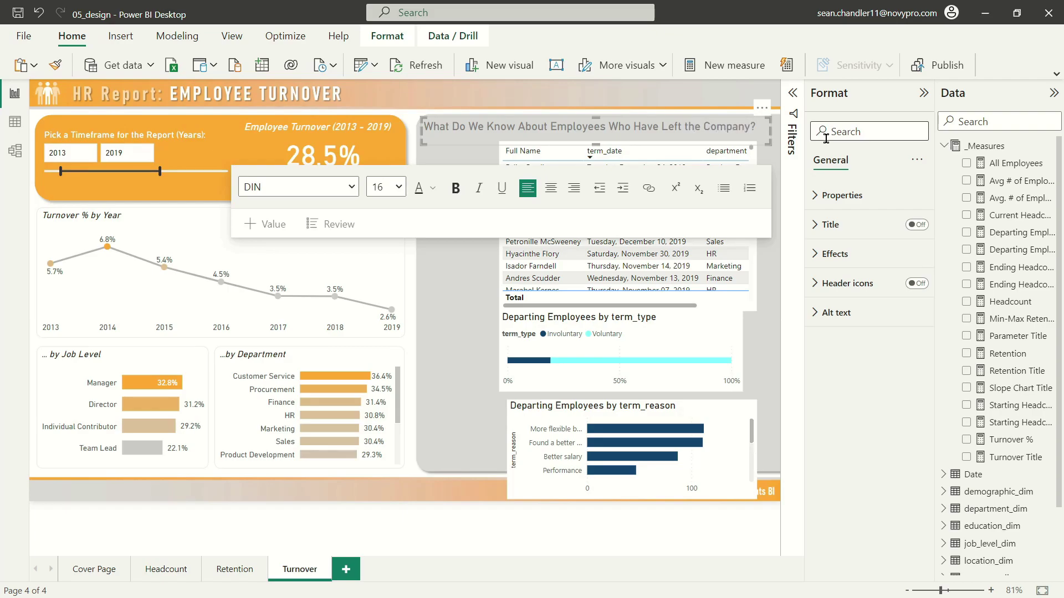
double_click(577, 126)
- Read the Headcount title's orange font colour hex CF7B07, then return to the Turnover page
click(160, 578)
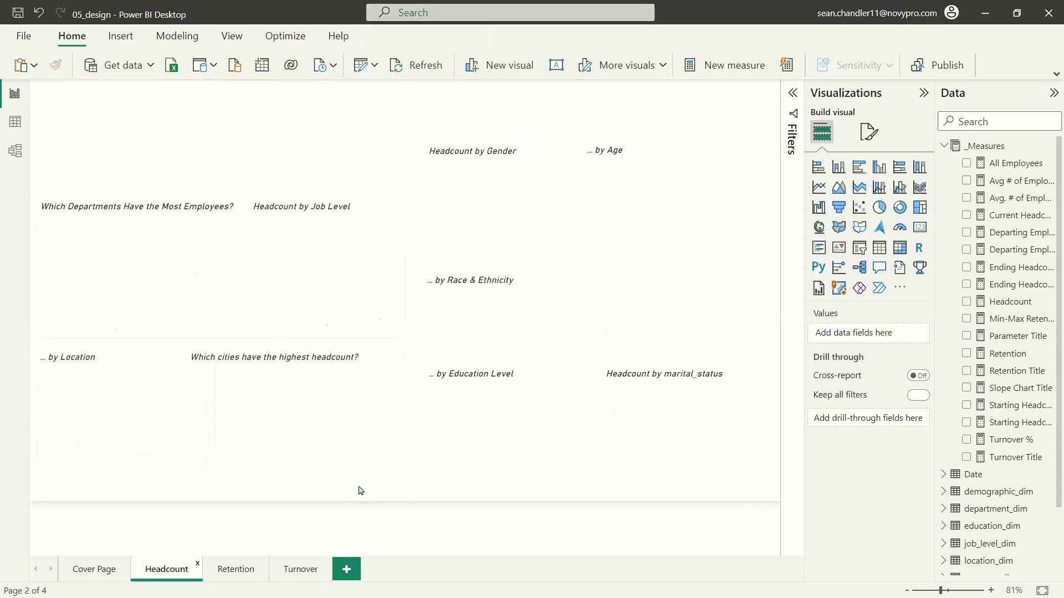
click(501, 125)
double_click(502, 125)
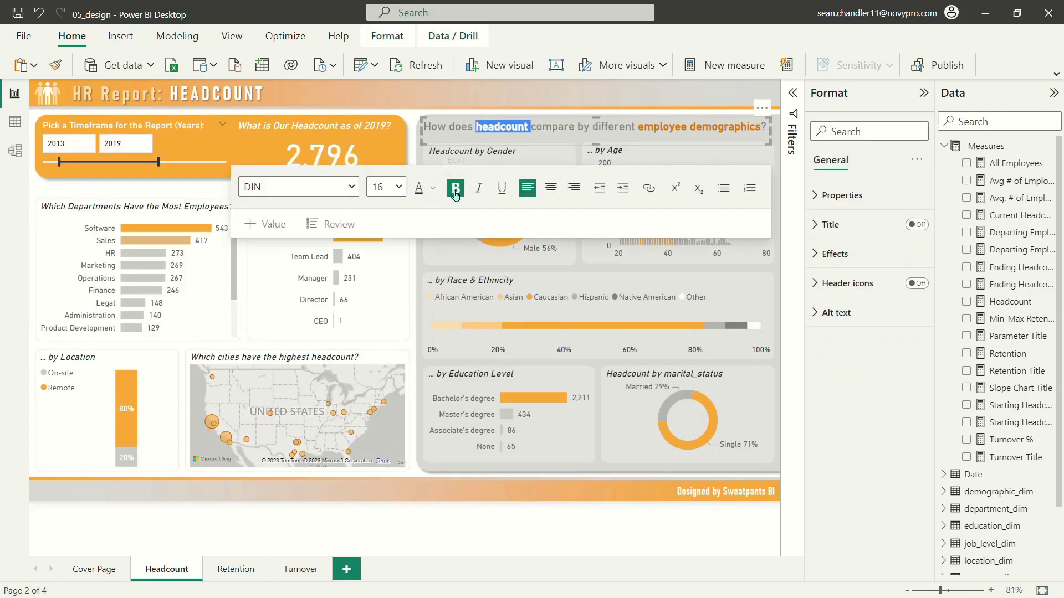
click(433, 187)
click(490, 443)
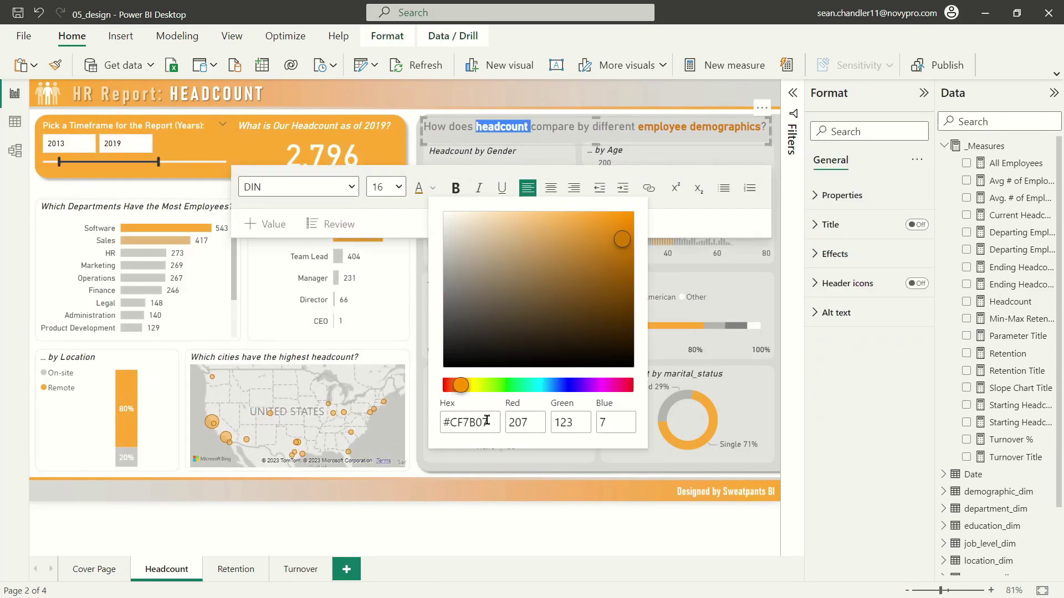
double_click(479, 423)
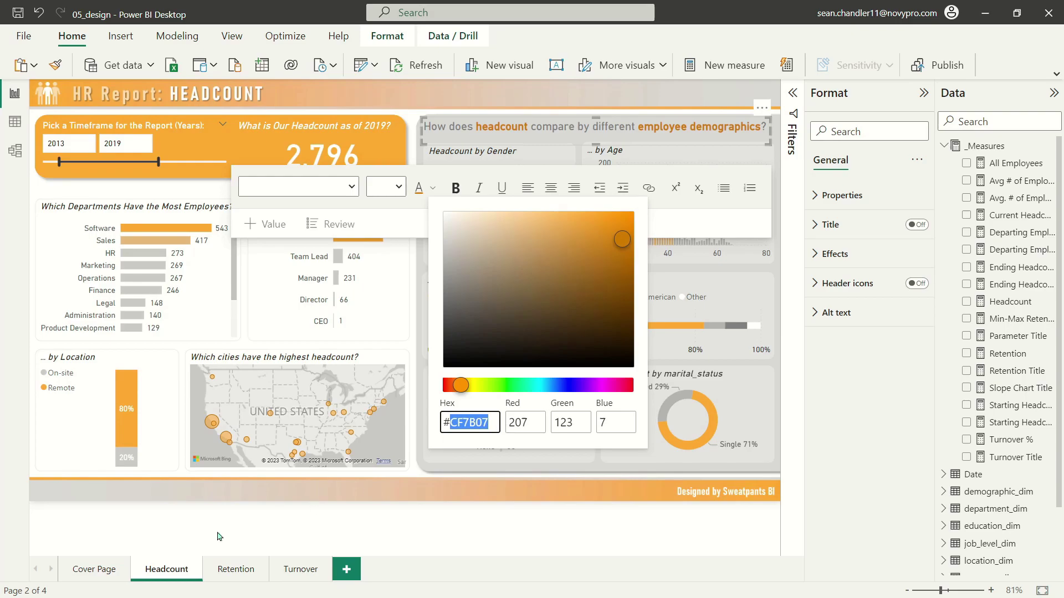
key(Return)
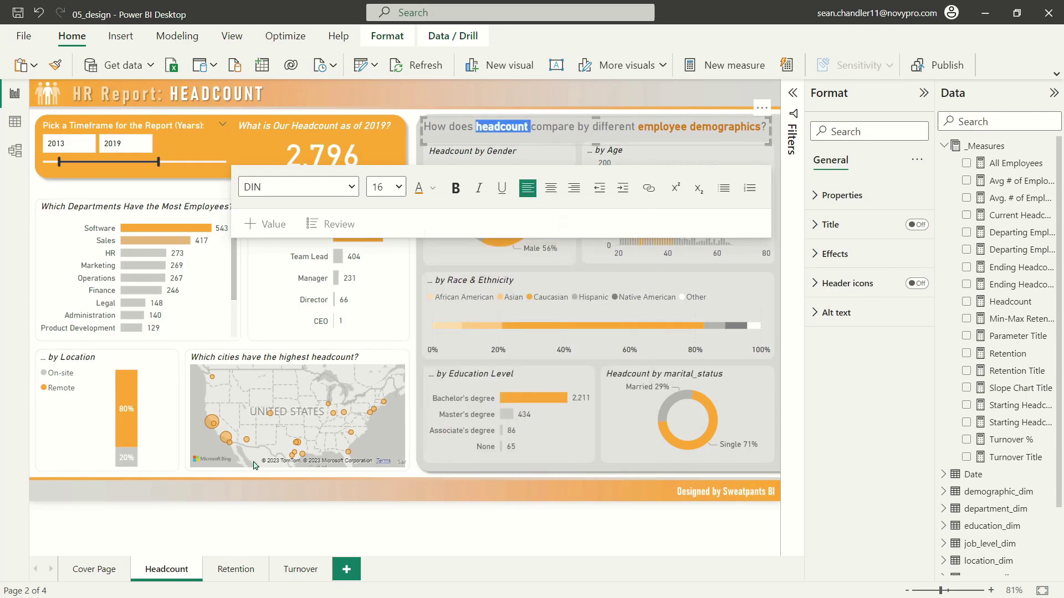
click(300, 570)
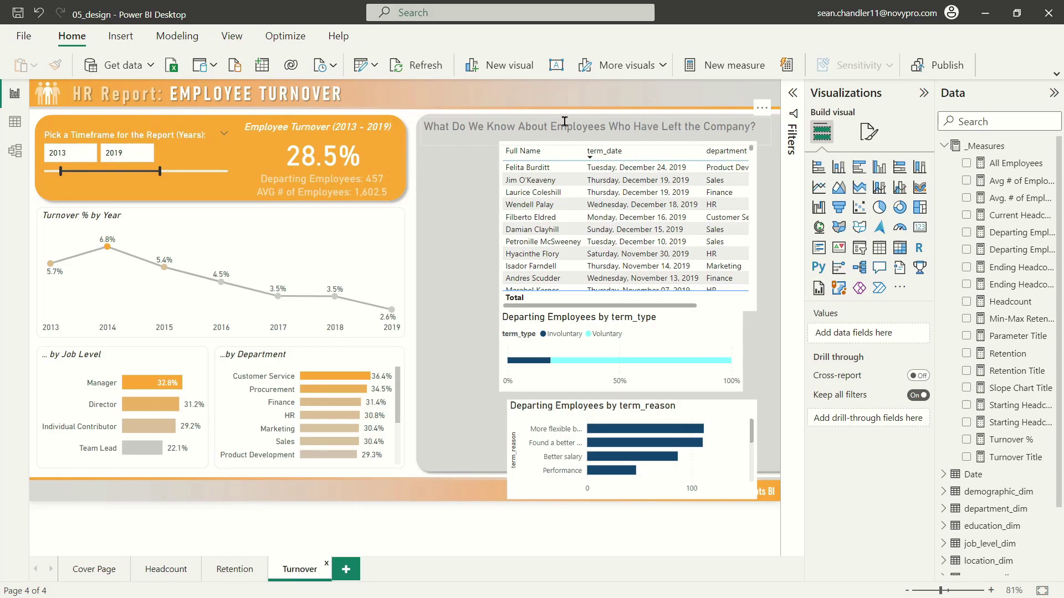
- Bold 'Employees' and 'Left the Company' in the Turnover title and colour them the recent orange
double_click(564, 121)
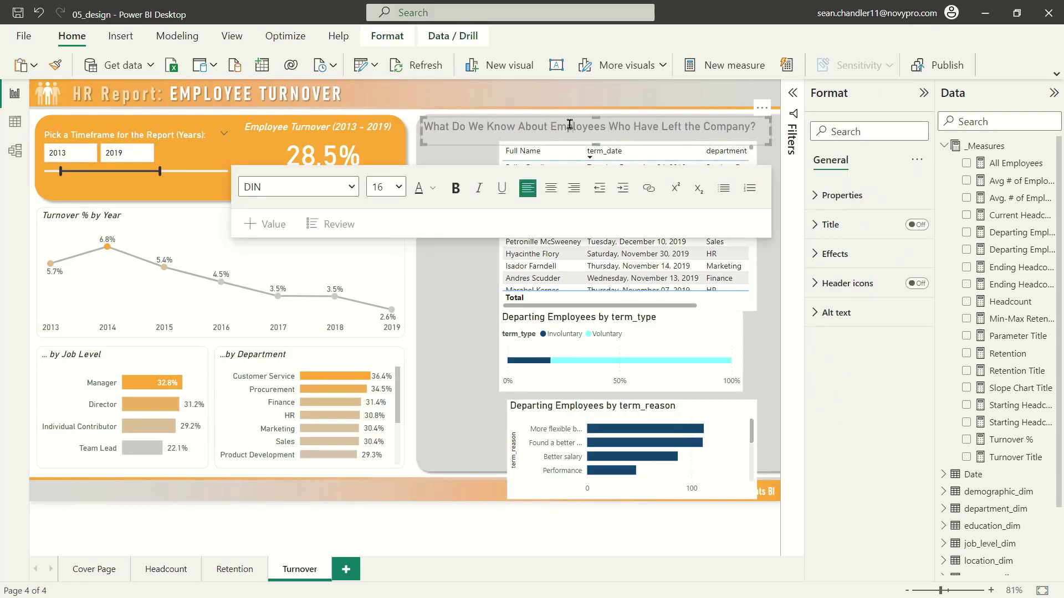
double_click(569, 124)
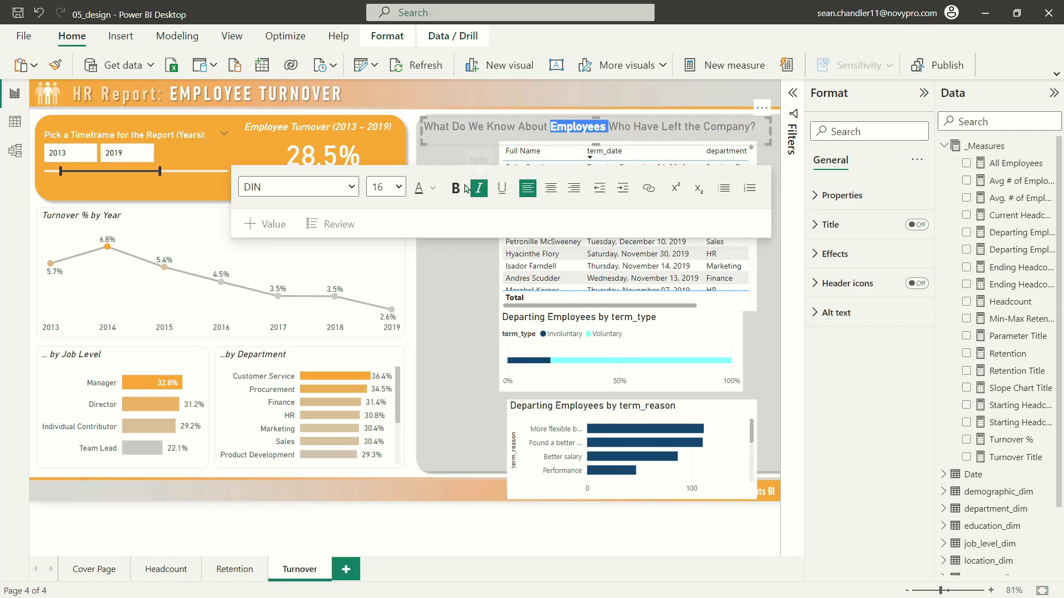
click(433, 188)
click(442, 413)
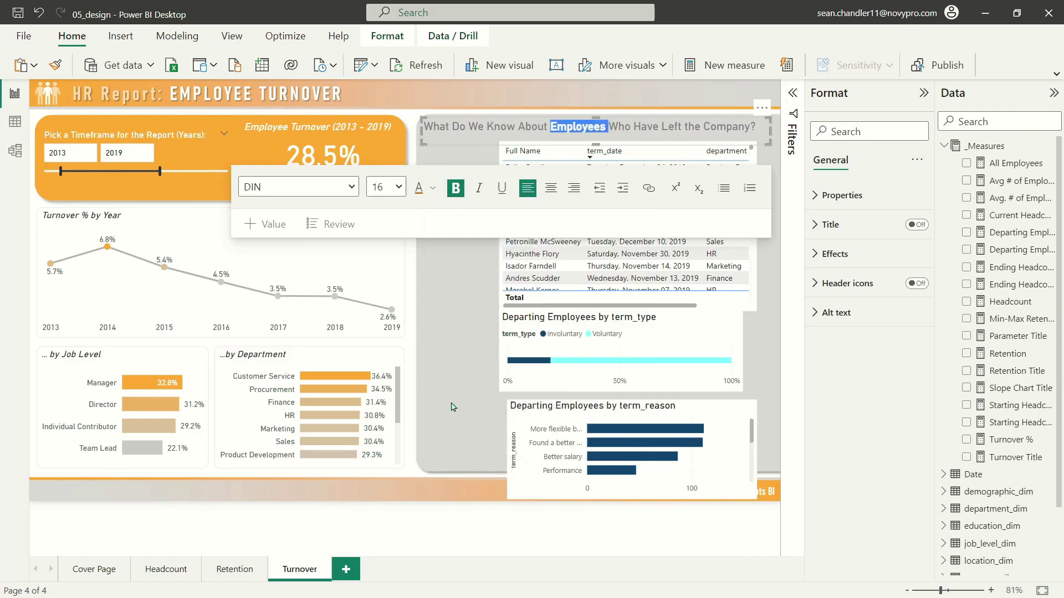
click(666, 127)
drag(660, 125, 751, 125)
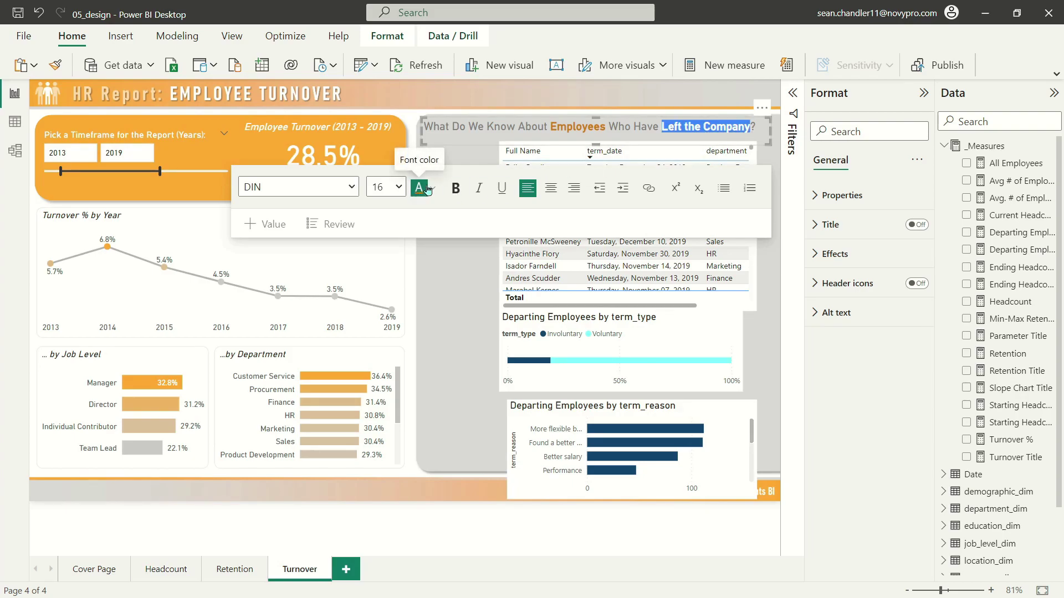
click(398, 187)
click(413, 194)
click(576, 122)
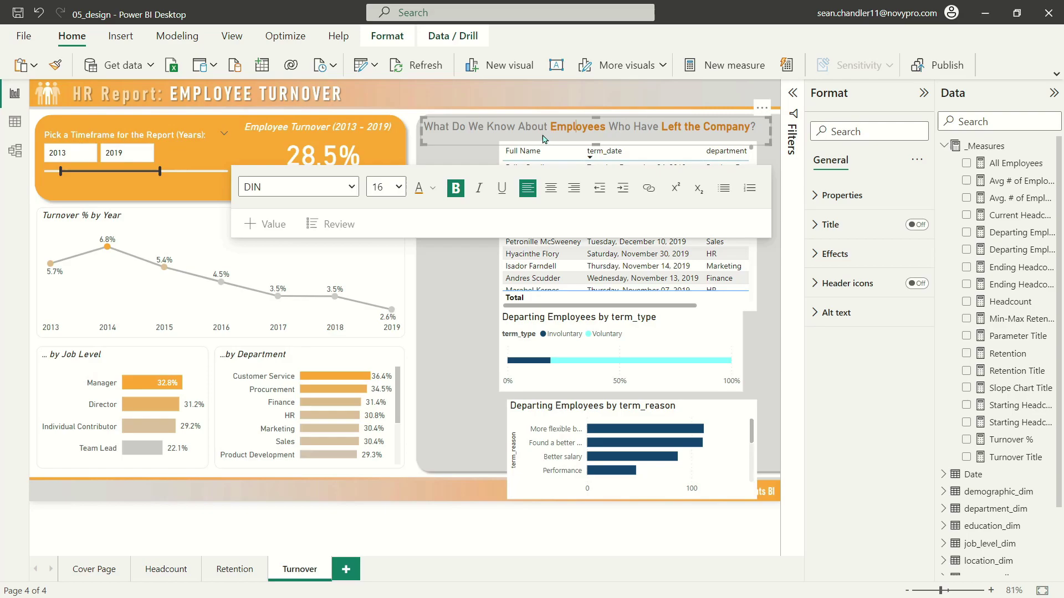
click(449, 108)
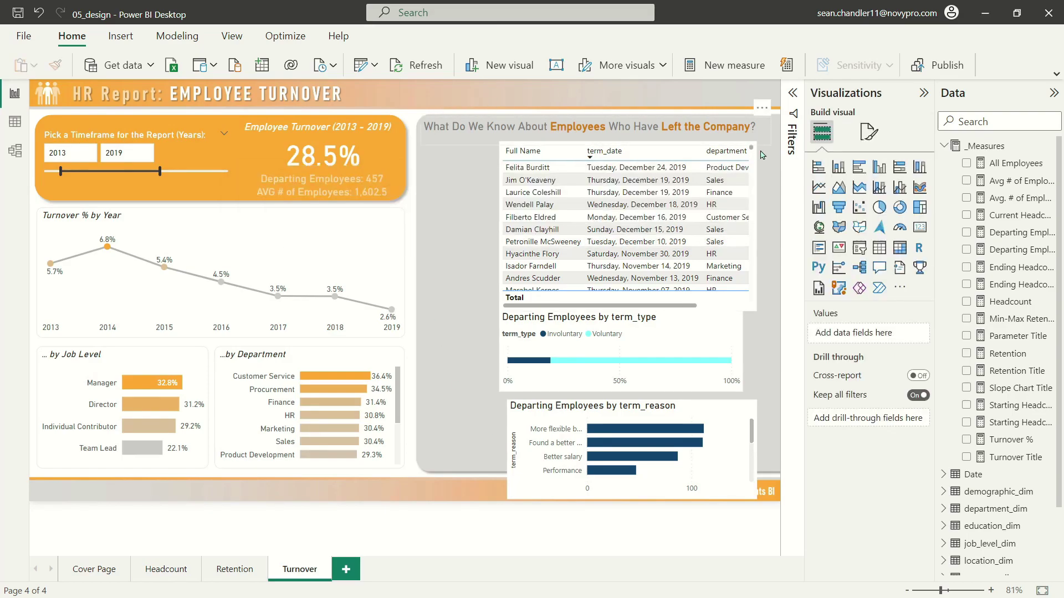
- Place the employee table under the title, widened to show Count, and stretch term_type across the panel
drag(758, 173, 682, 182)
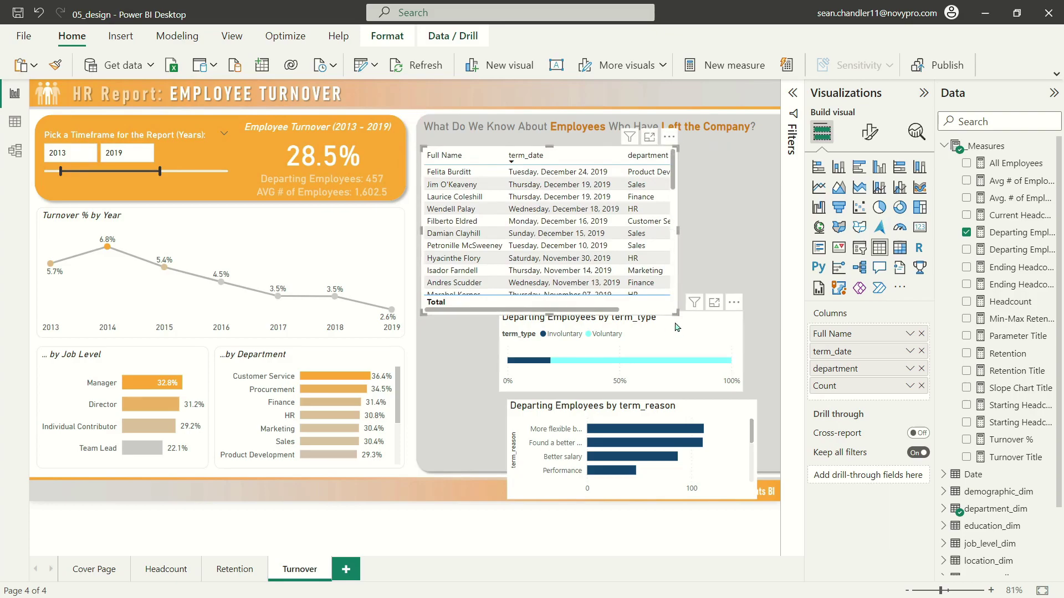
drag(672, 312, 762, 301)
click(561, 319)
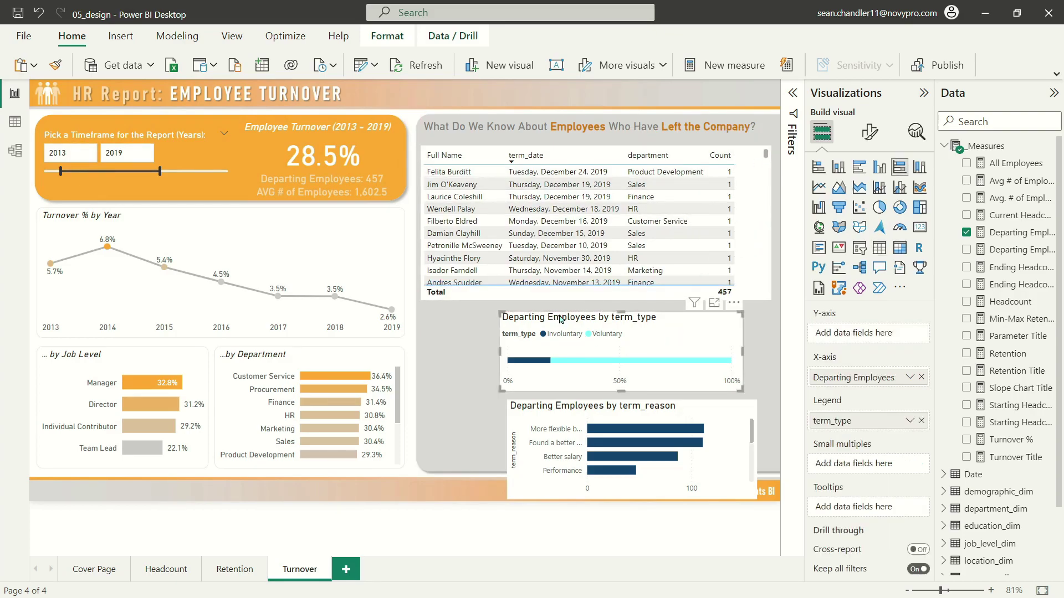
drag(560, 319, 489, 314)
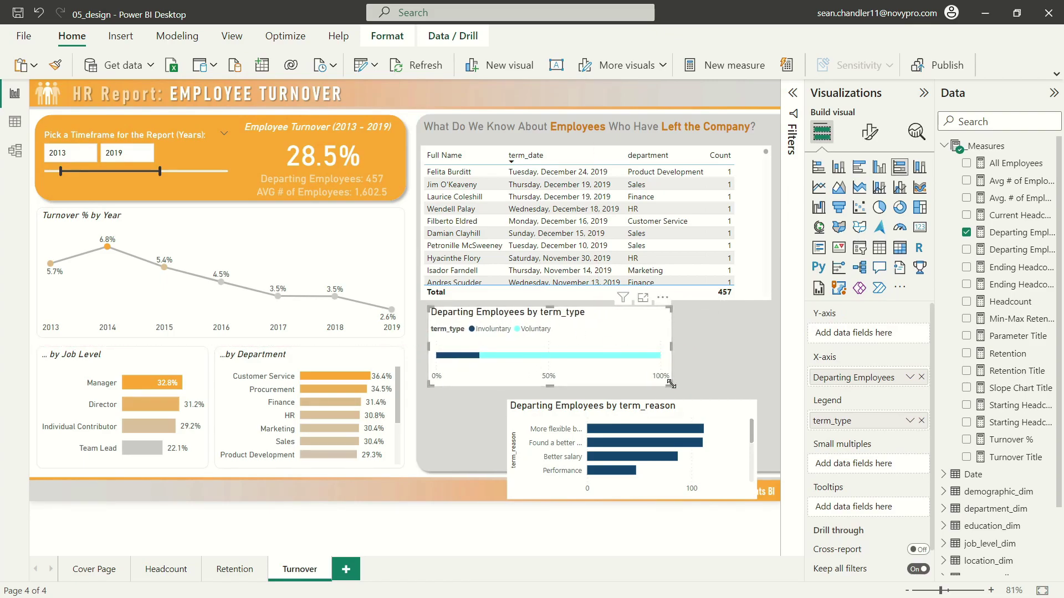
drag(671, 383, 769, 382)
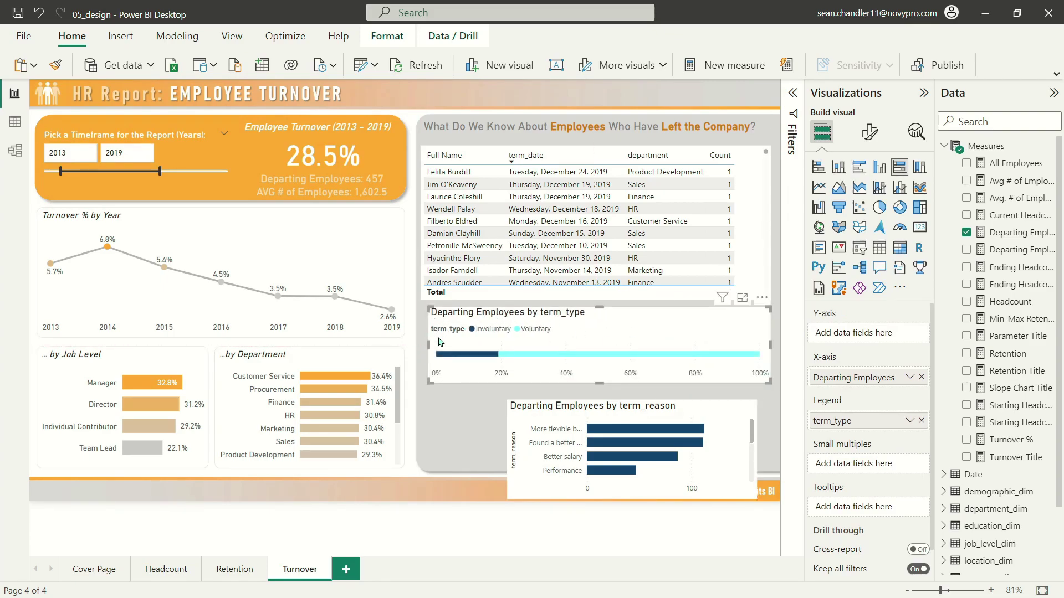
drag(427, 344, 419, 344)
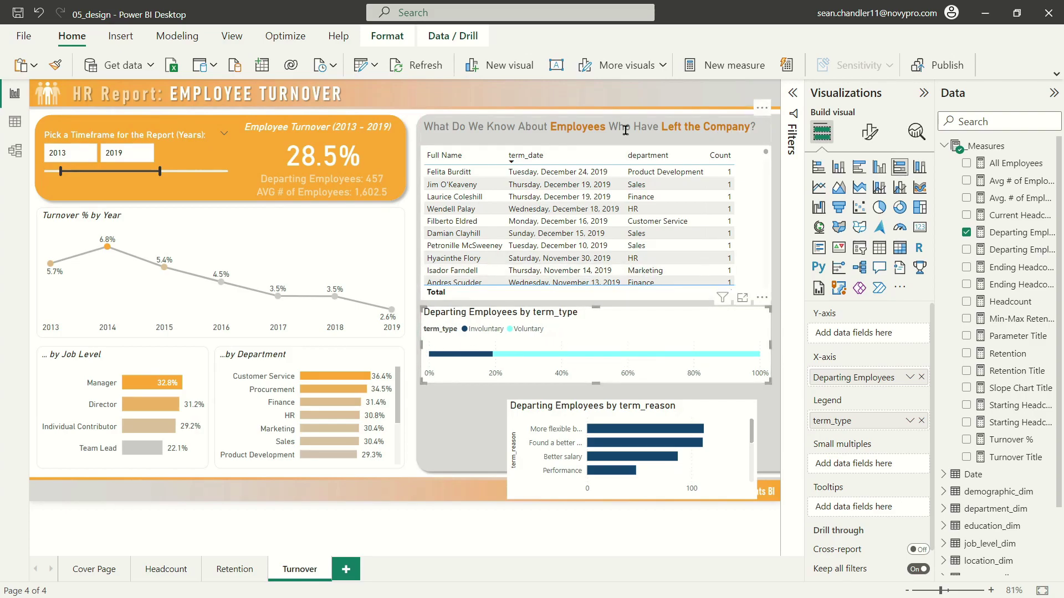
- Shorten the table, lift term_type beneath it, and move and widen term_reason to match
click(710, 237)
drag(595, 300, 596, 272)
click(605, 311)
drag(605, 312, 606, 290)
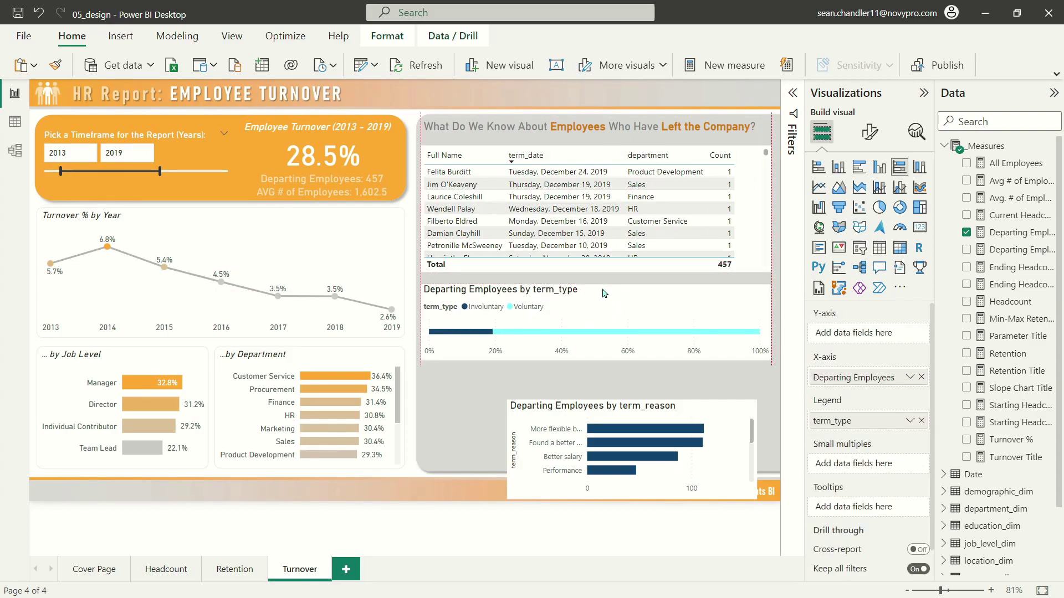
drag(589, 404, 490, 384)
drag(671, 461, 769, 463)
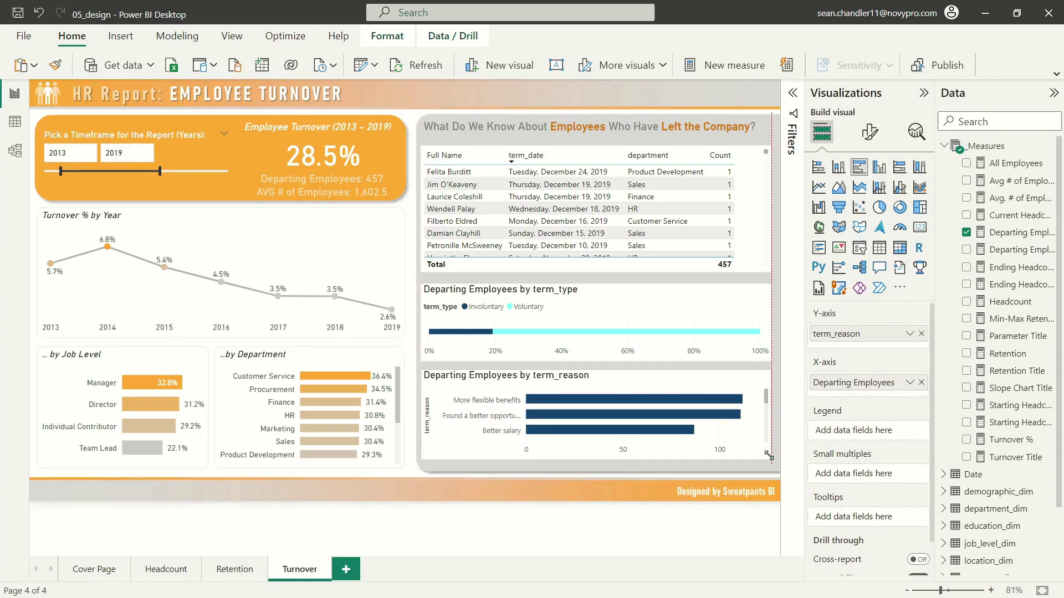
click(743, 255)
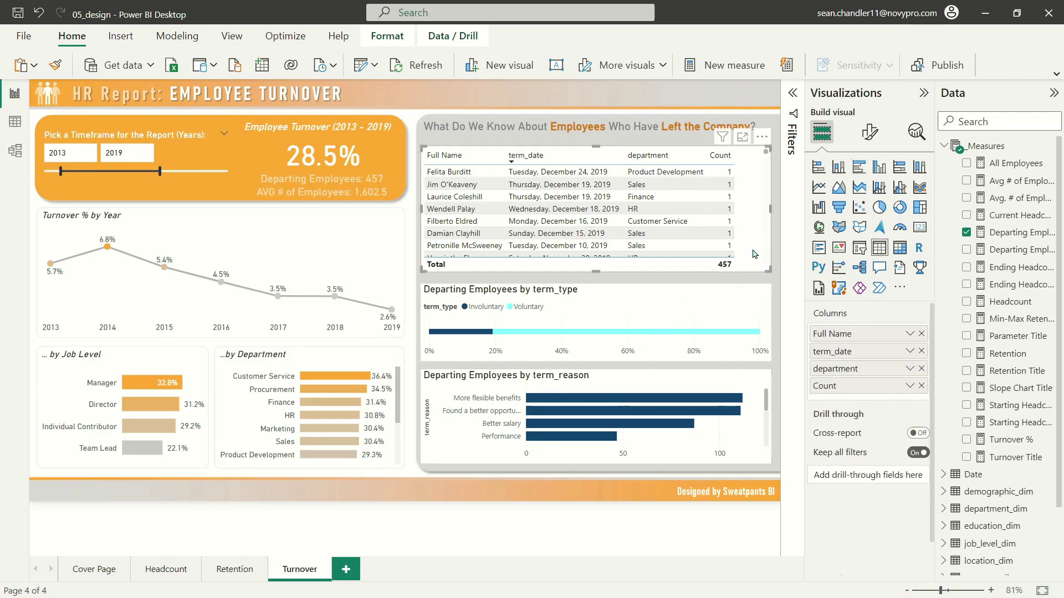
- Bring the Headcount page's Race & Ethnicity and Education Level visuals onto the Turnover page
click(157, 570)
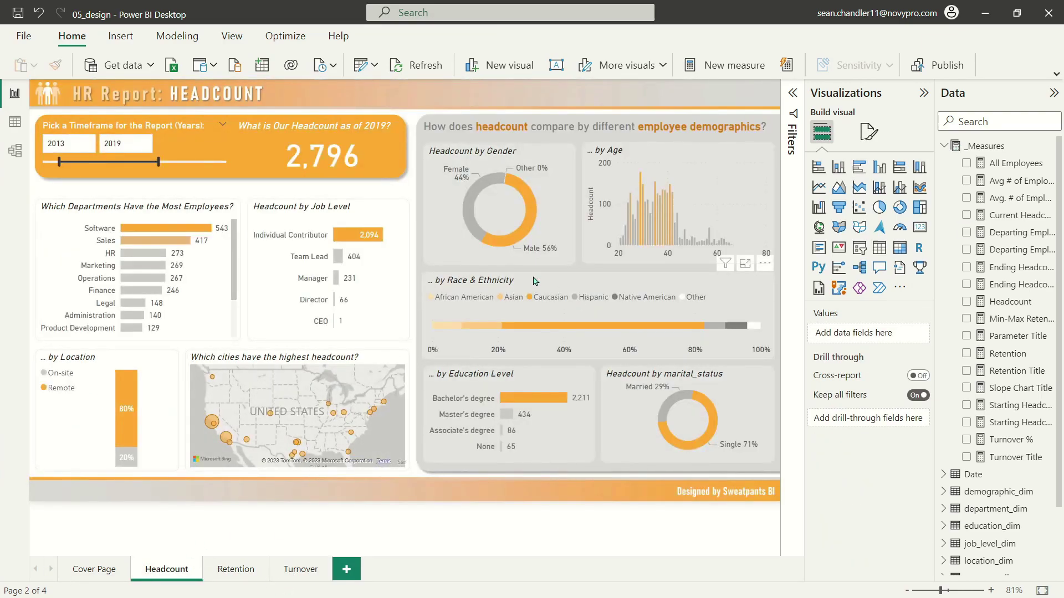
click(506, 380)
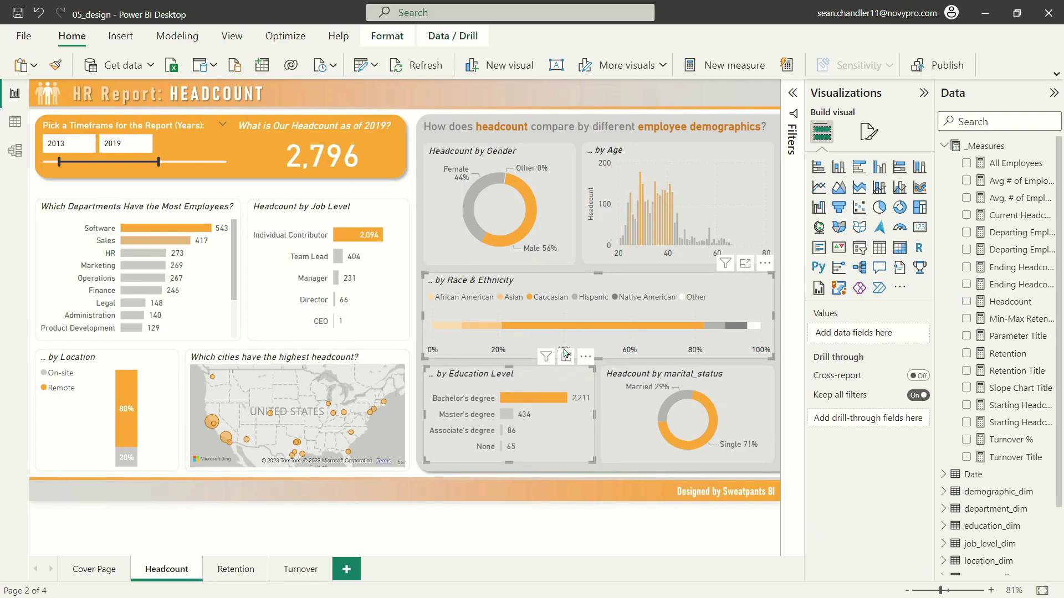
click(299, 569)
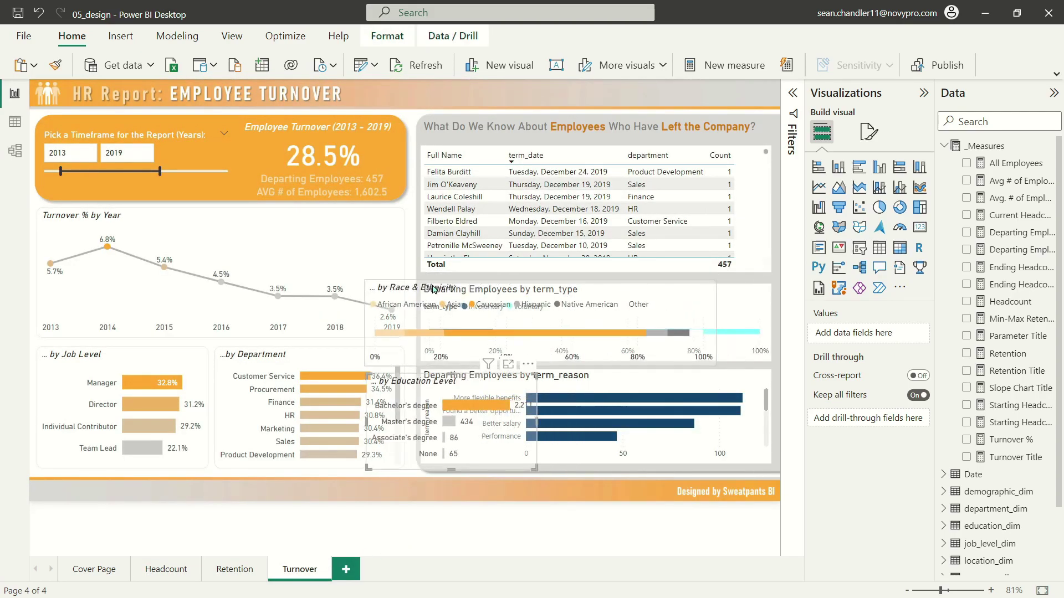
drag(491, 283, 289, 247)
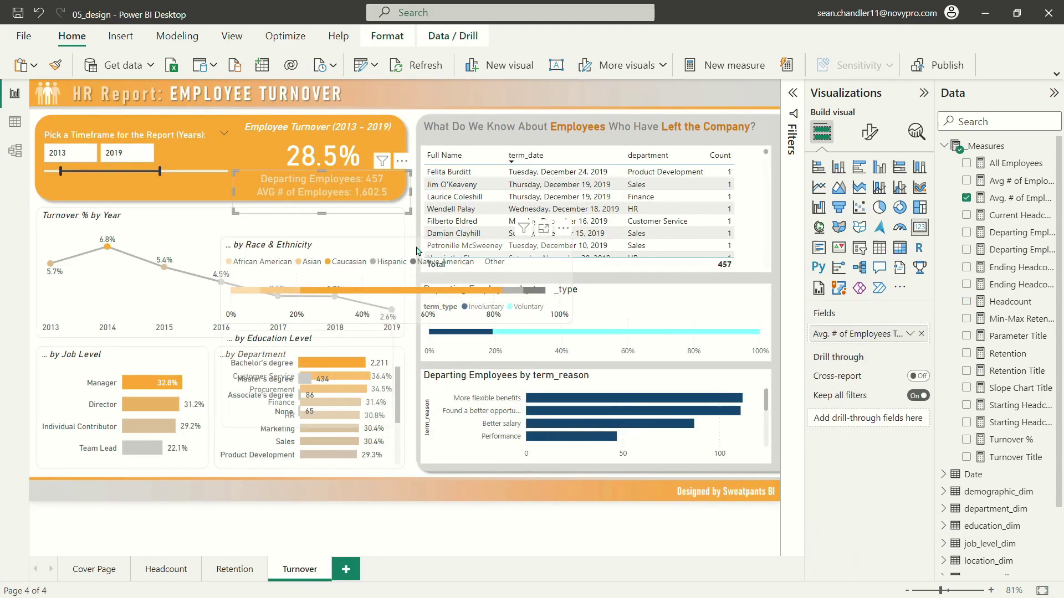
- Format-paint their styling onto the term_type and term_reason charts, then delete the pasted copies
click(48, 69)
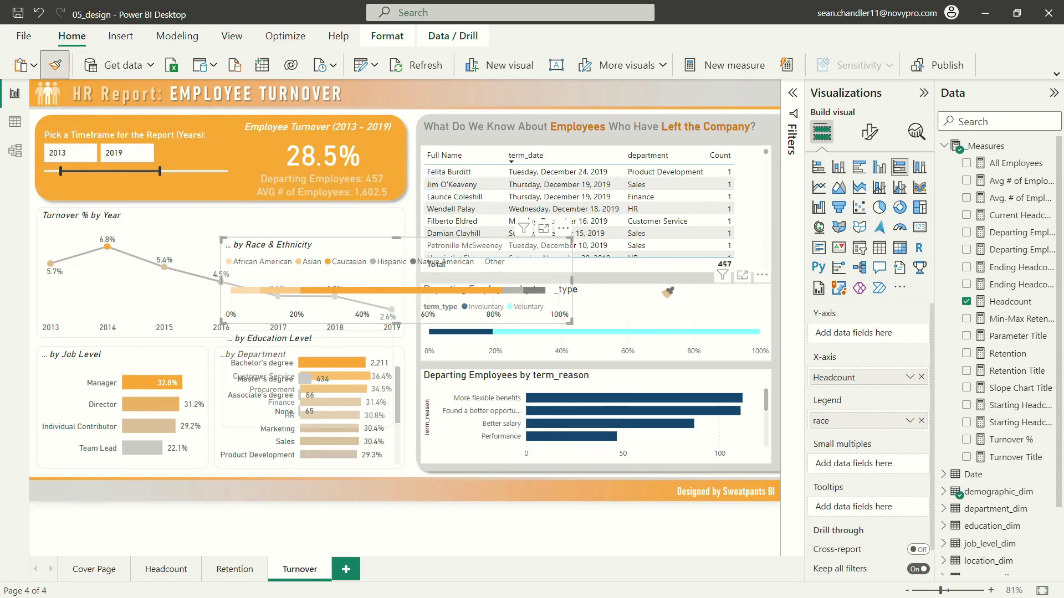
click(554, 321)
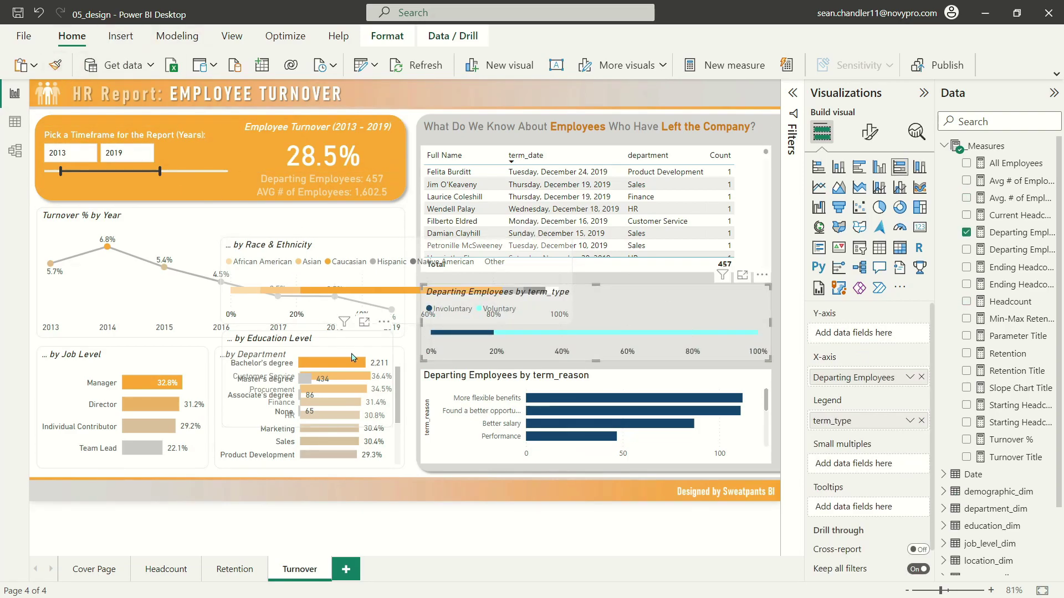
click(305, 346)
click(54, 64)
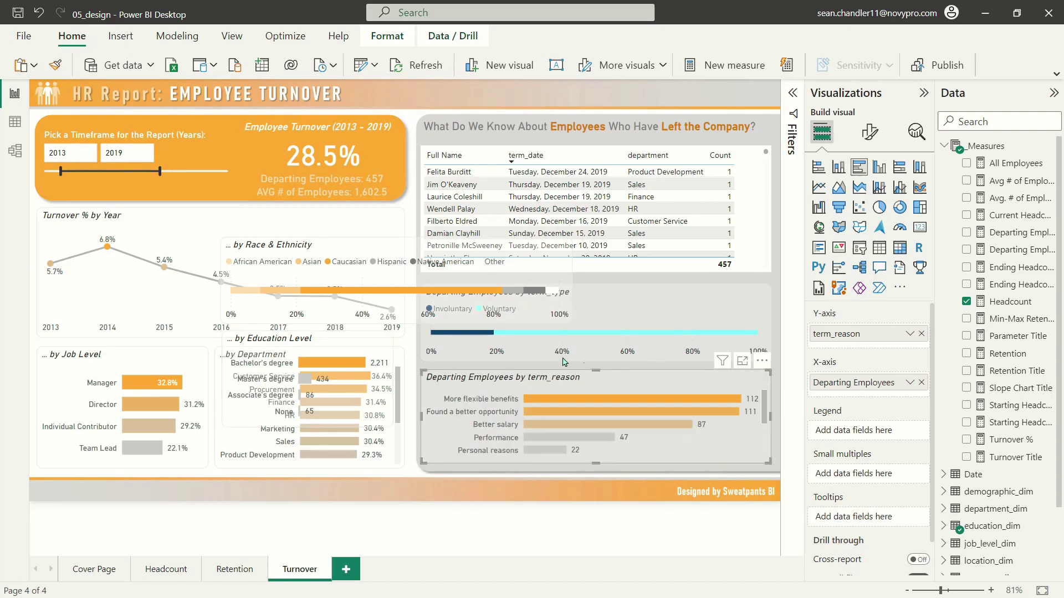
click(657, 401)
click(381, 341)
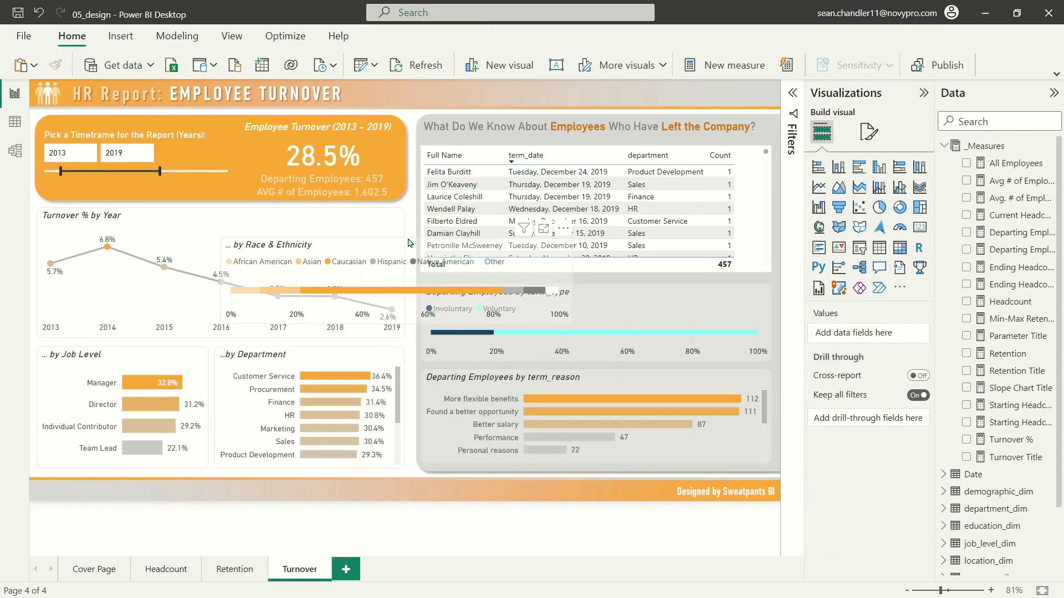
key(Delete)
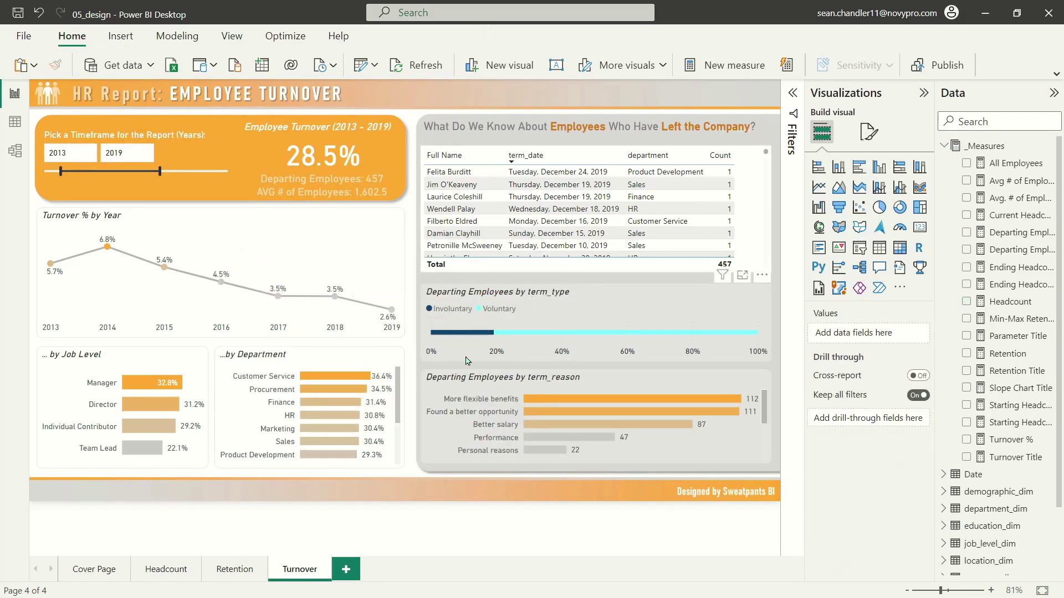
click(548, 389)
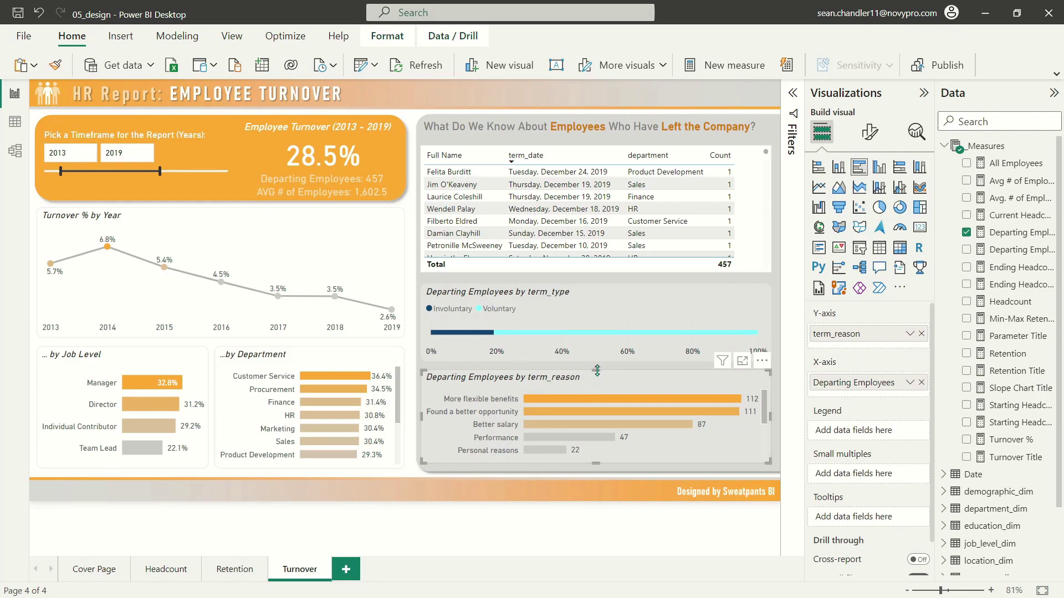
- Nudge the term_reason and term_type charts slightly upward to tighten their layout
drag(596, 373, 595, 367)
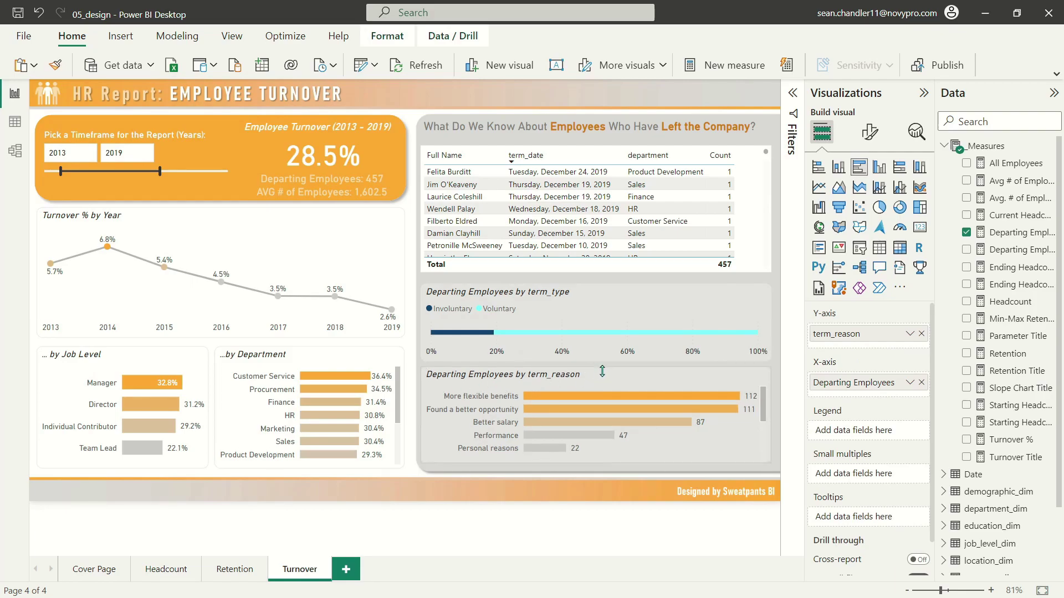
click(599, 305)
drag(620, 323, 619, 321)
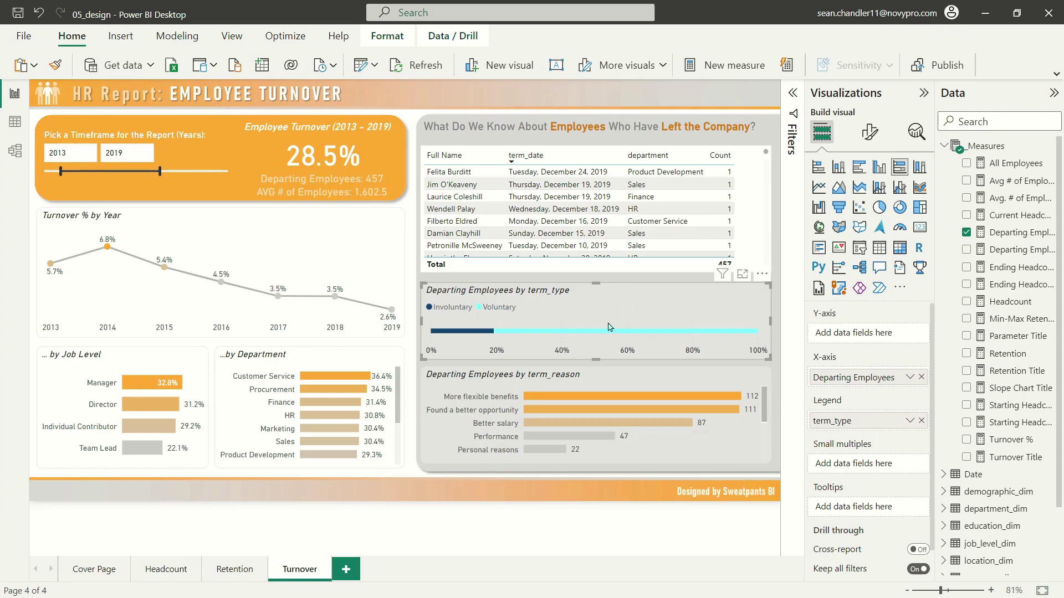
click(576, 379)
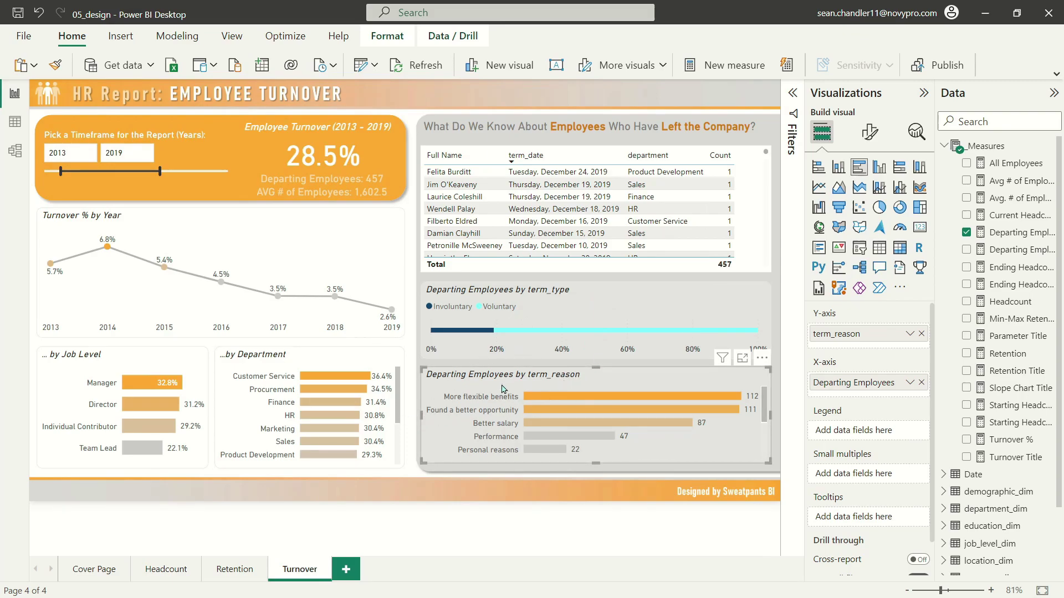
ctrl+click(518, 296)
scroll(576, 211, down, 3)
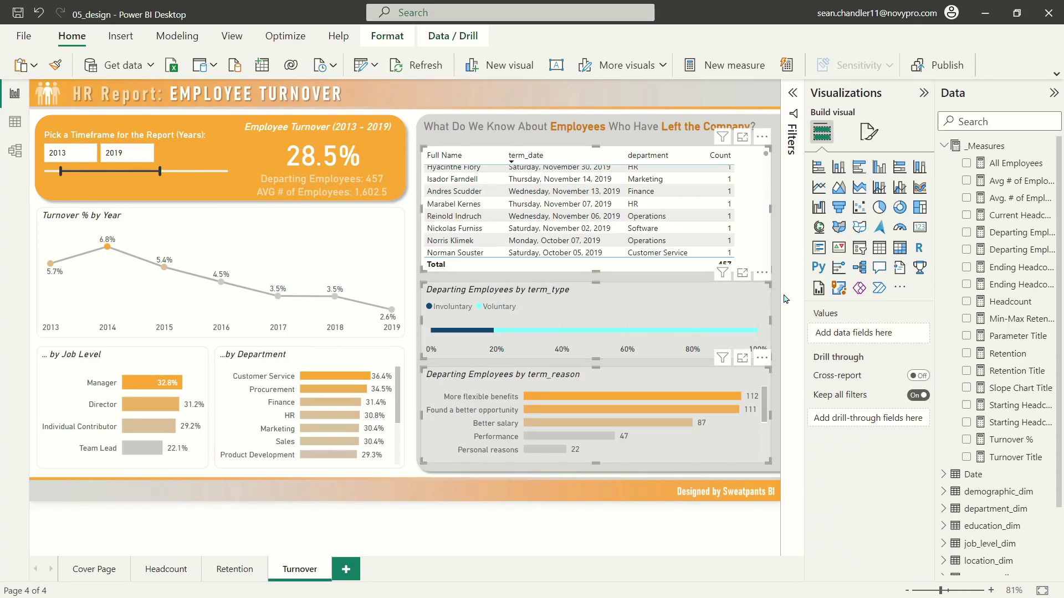
click(558, 380)
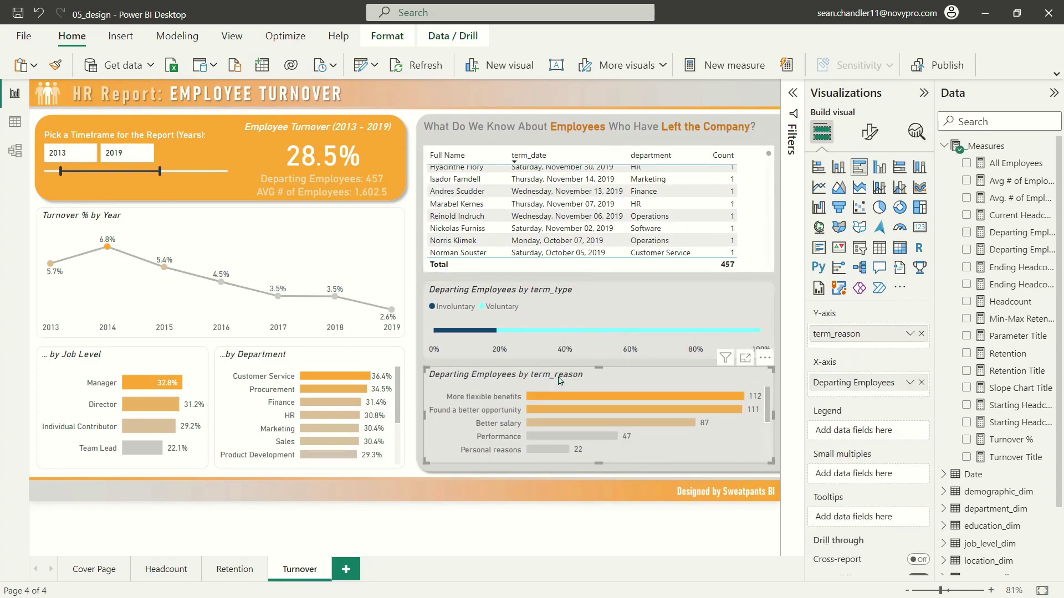
- Retitle the term_reason chart '... by Termination Reason'
click(869, 133)
click(868, 196)
click(816, 263)
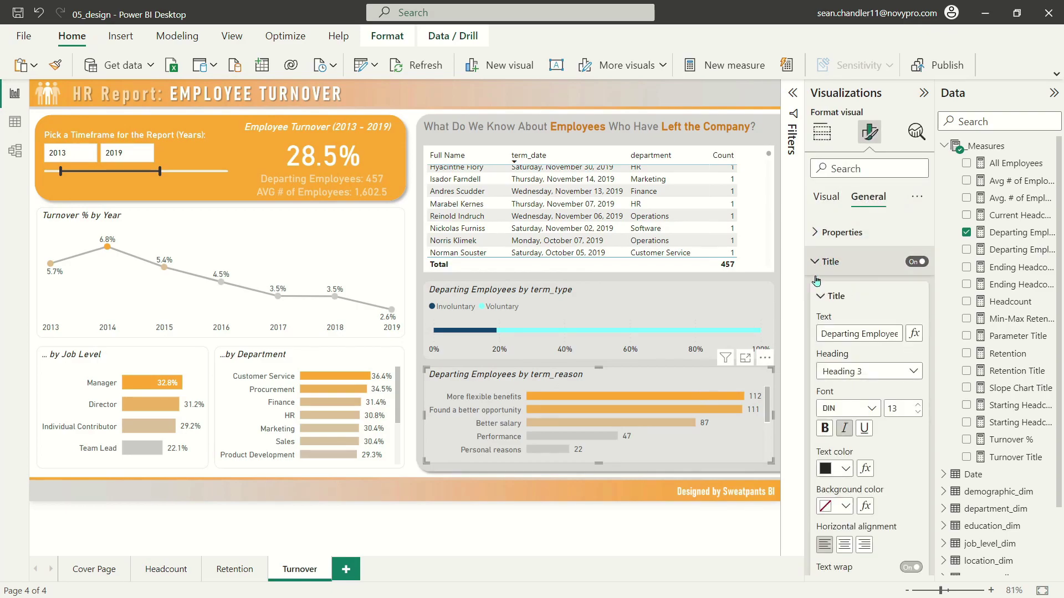
click(858, 334)
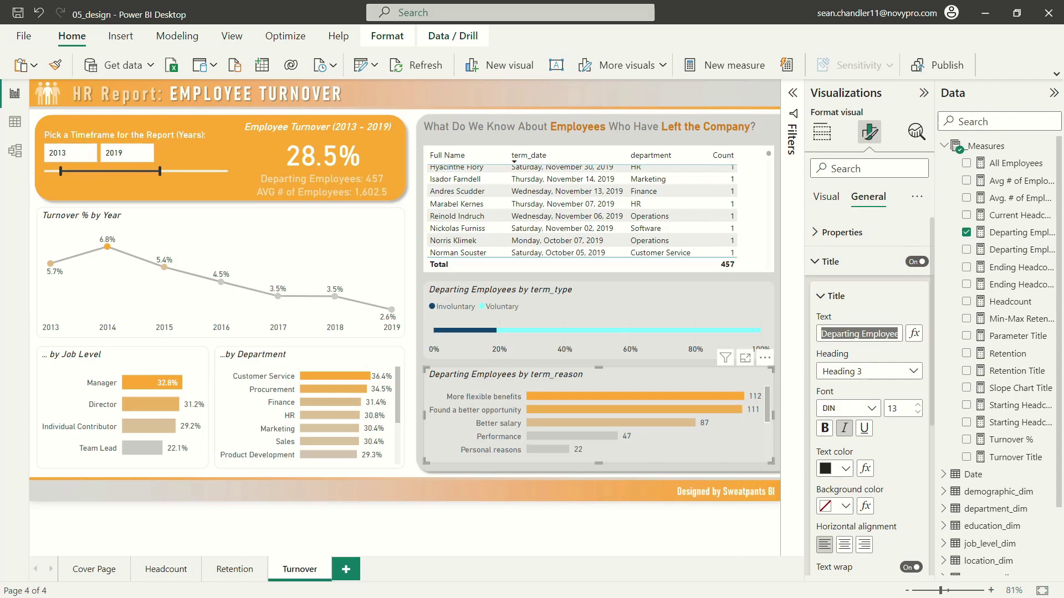
text(...)
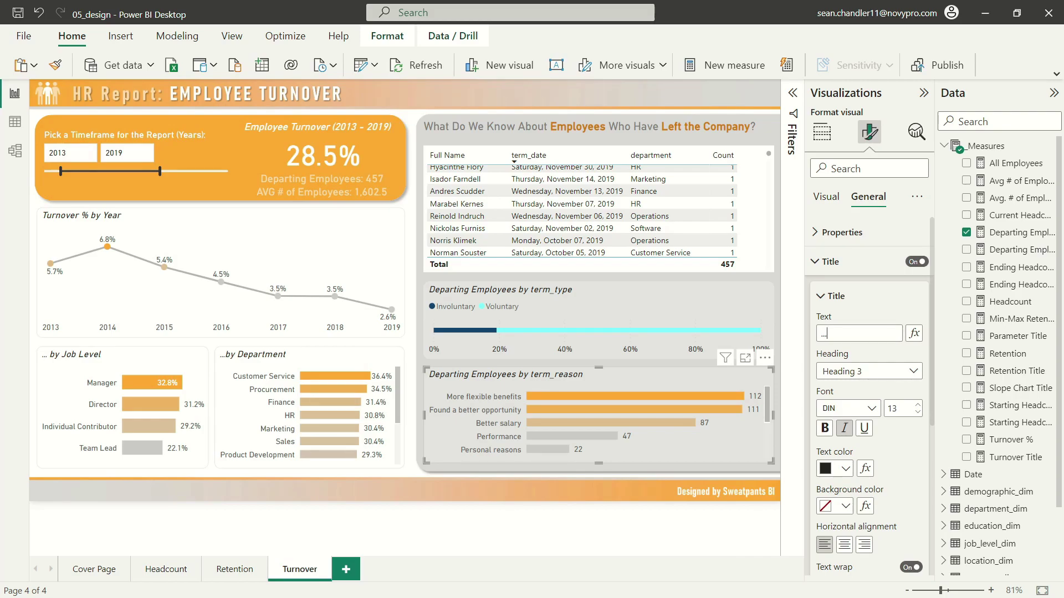
text( by Termination Reason)
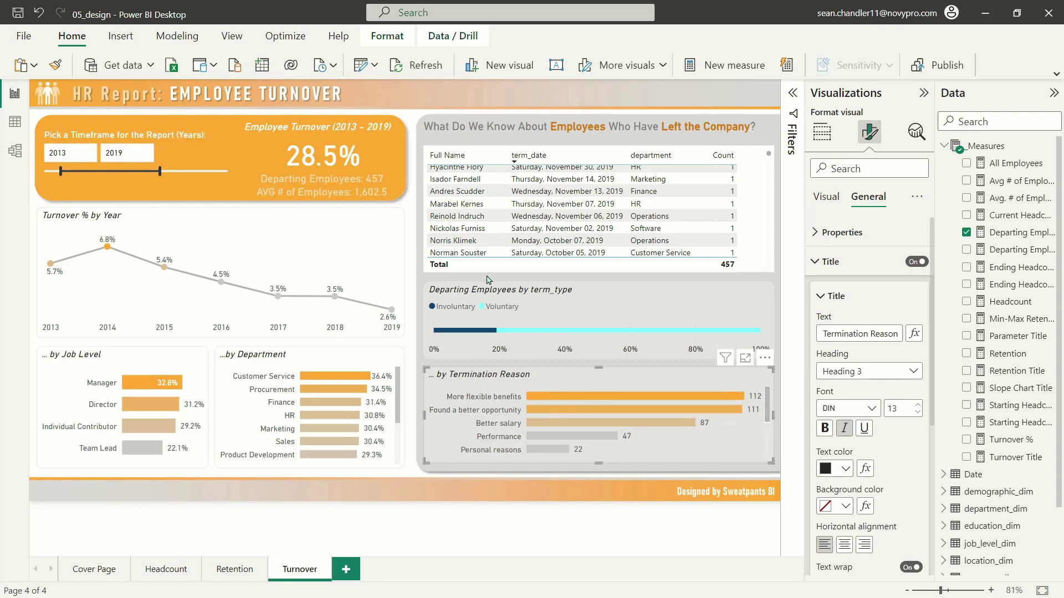
- Retitle the term_type chart '..by Termination Type'
click(665, 322)
click(875, 332)
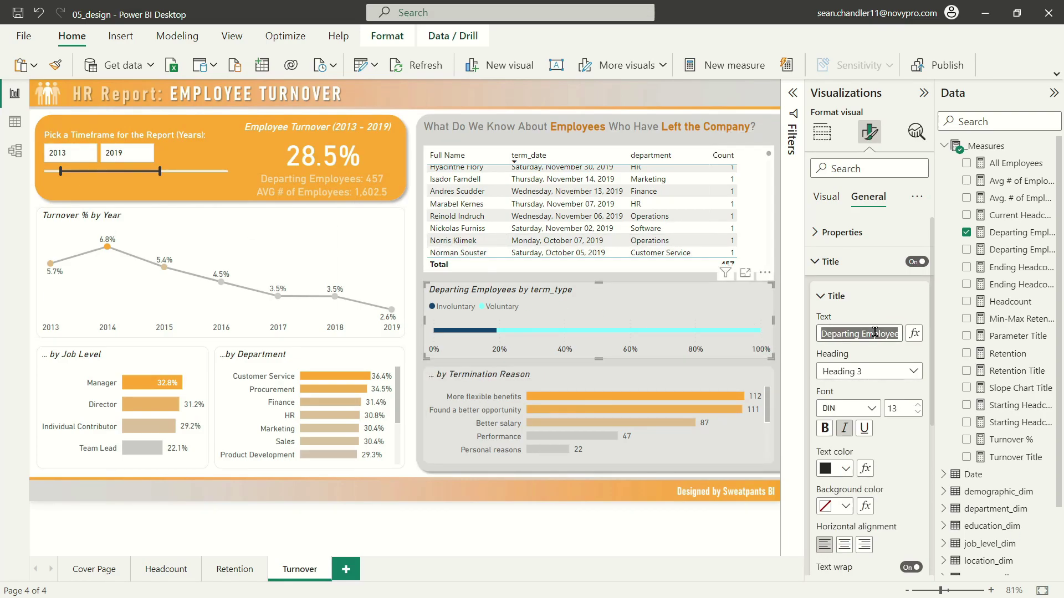
text(...by Terminat)
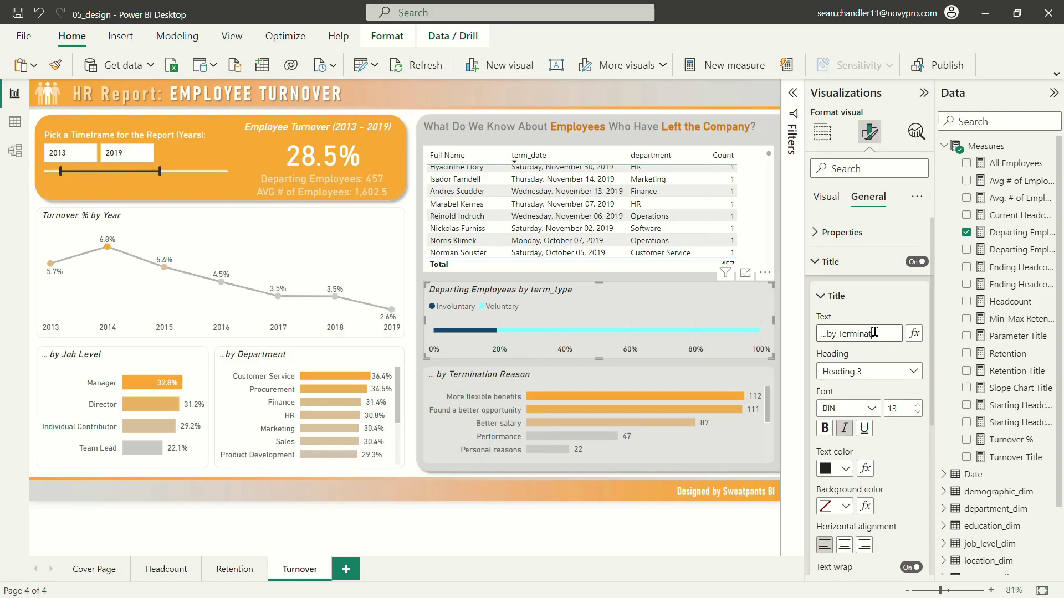
text(ion Type)
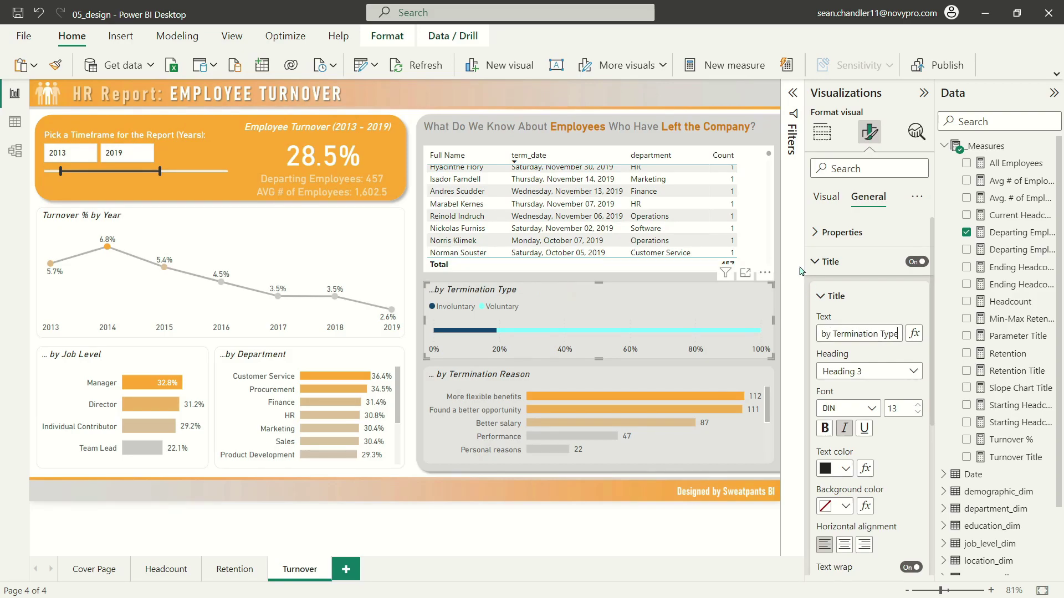
click(817, 268)
click(490, 376)
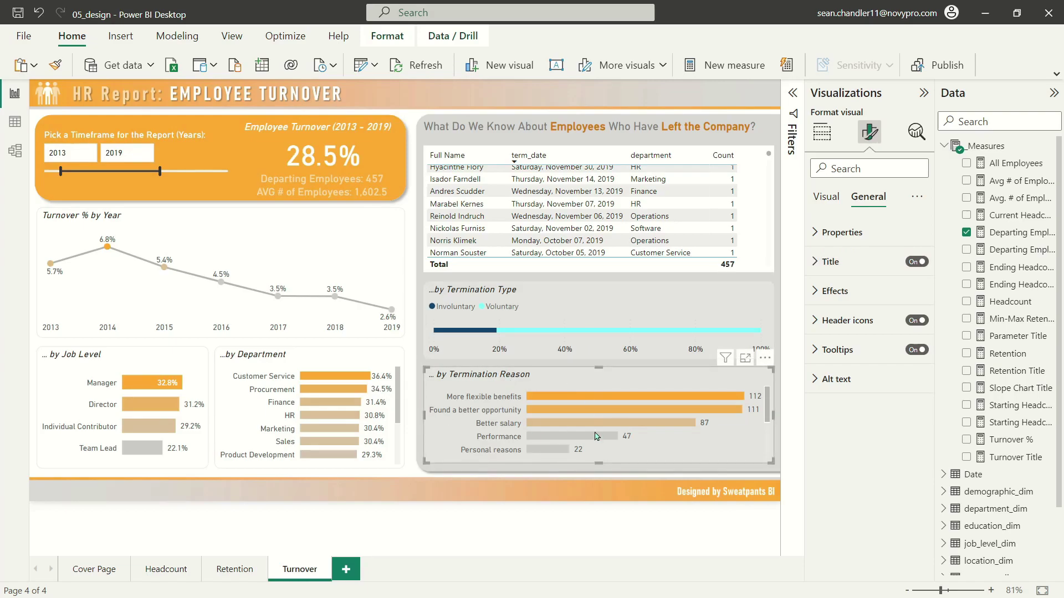
click(545, 290)
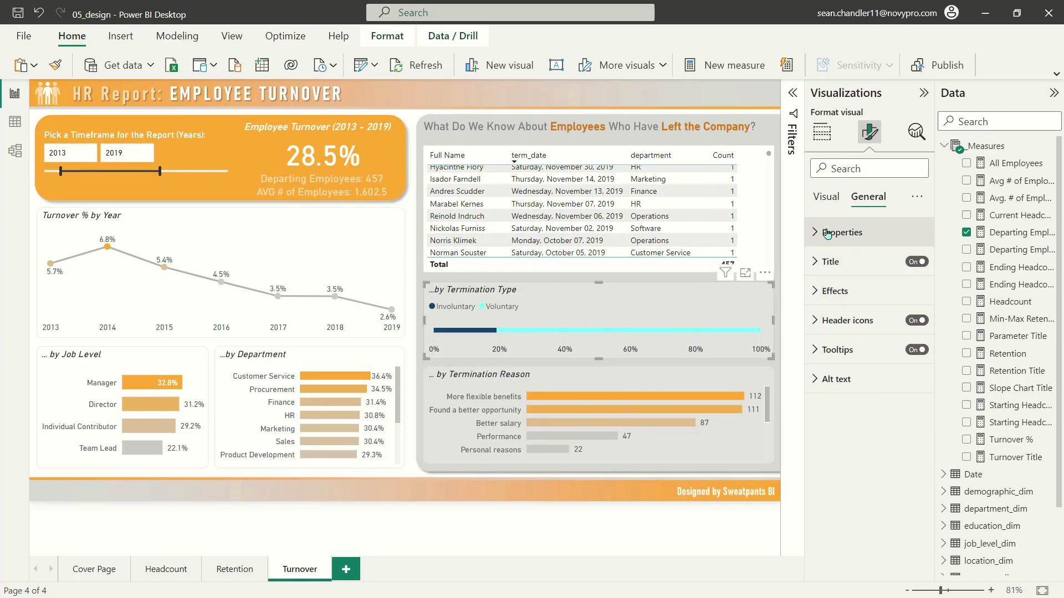
click(826, 197)
- Colour the Termination Type bar's Voluntary segment orange and Involuntary grey
click(826, 408)
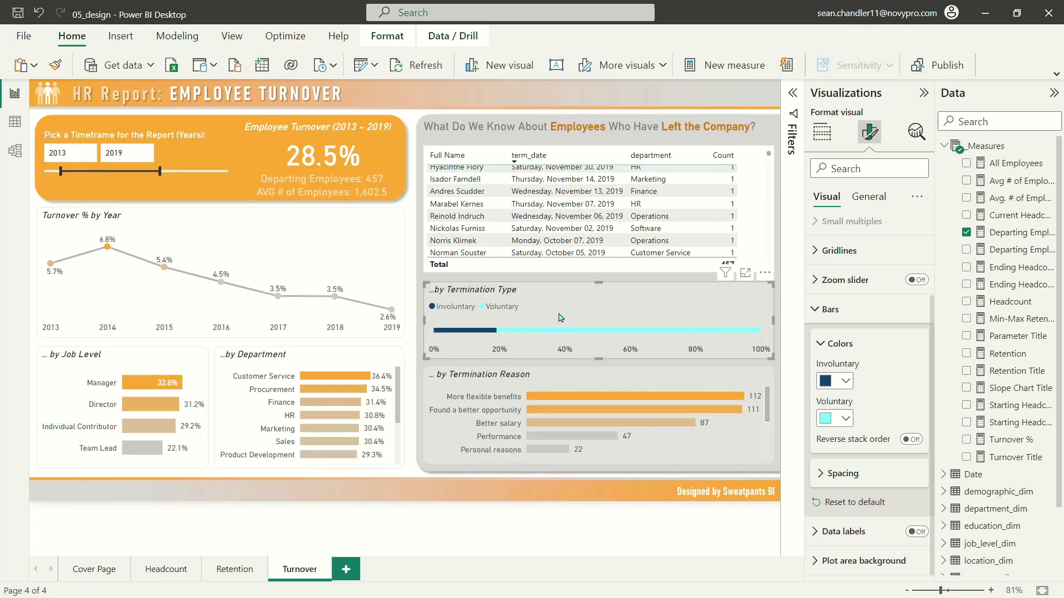
click(850, 425)
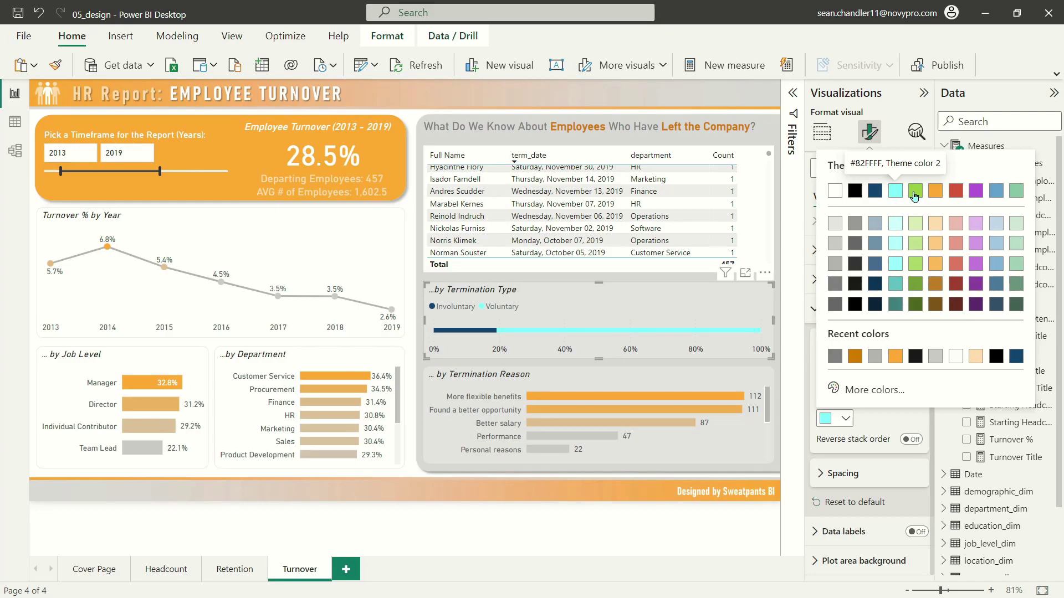
click(935, 198)
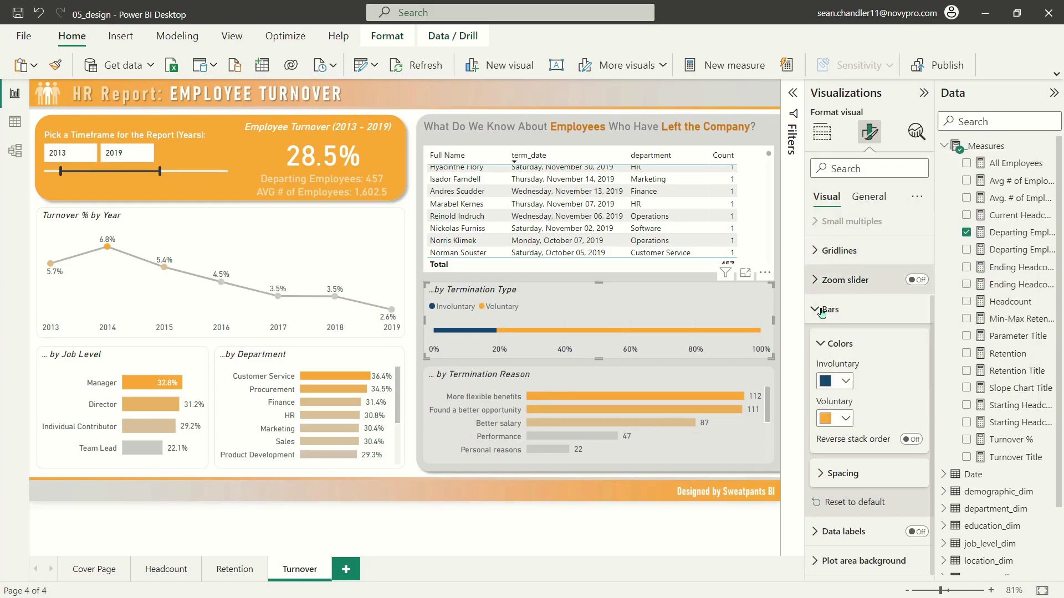
click(837, 381)
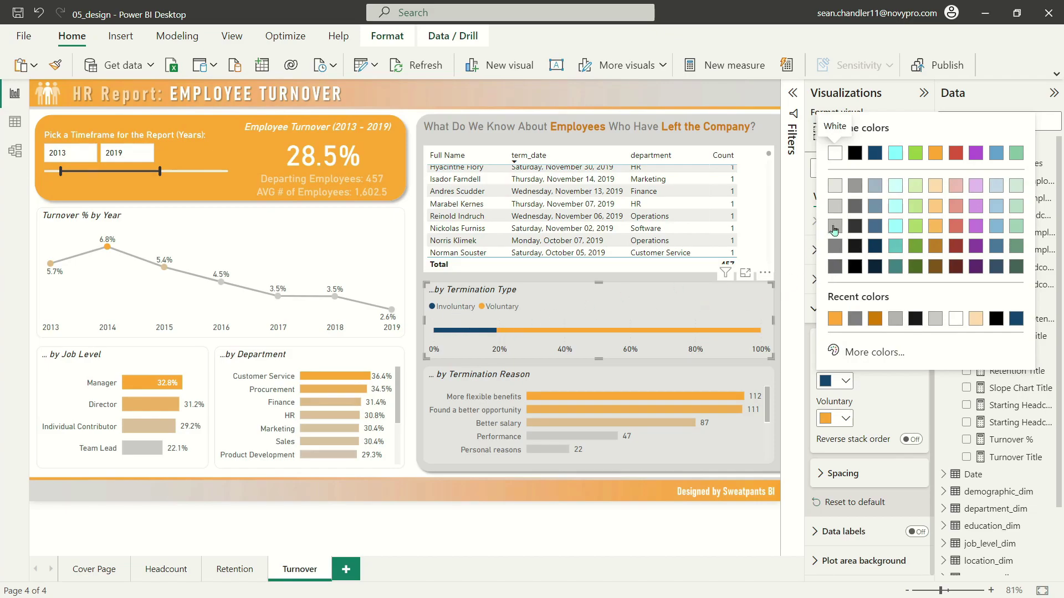
click(835, 245)
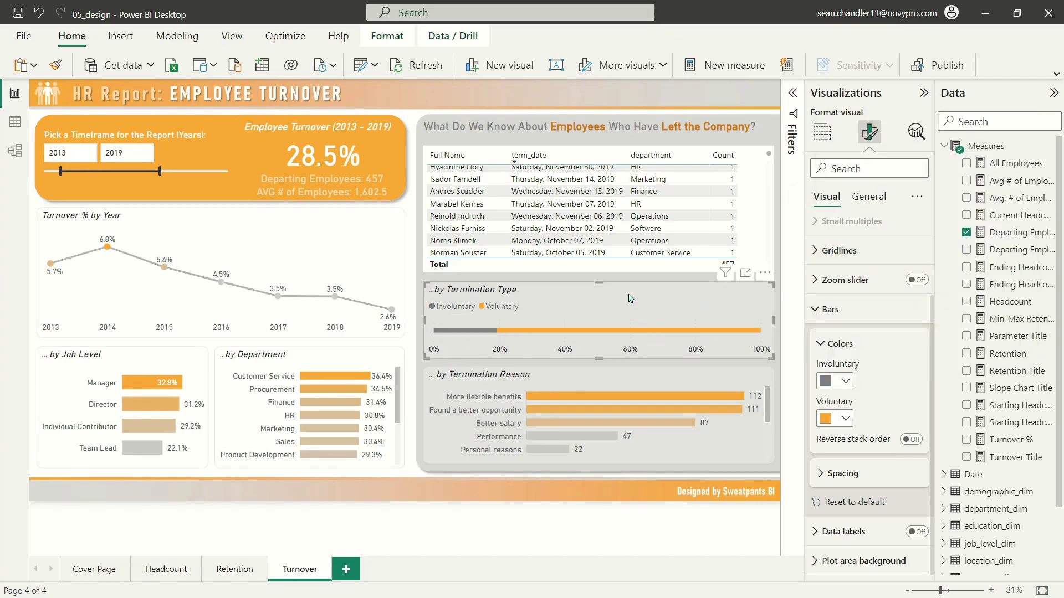
drag(598, 284, 597, 282)
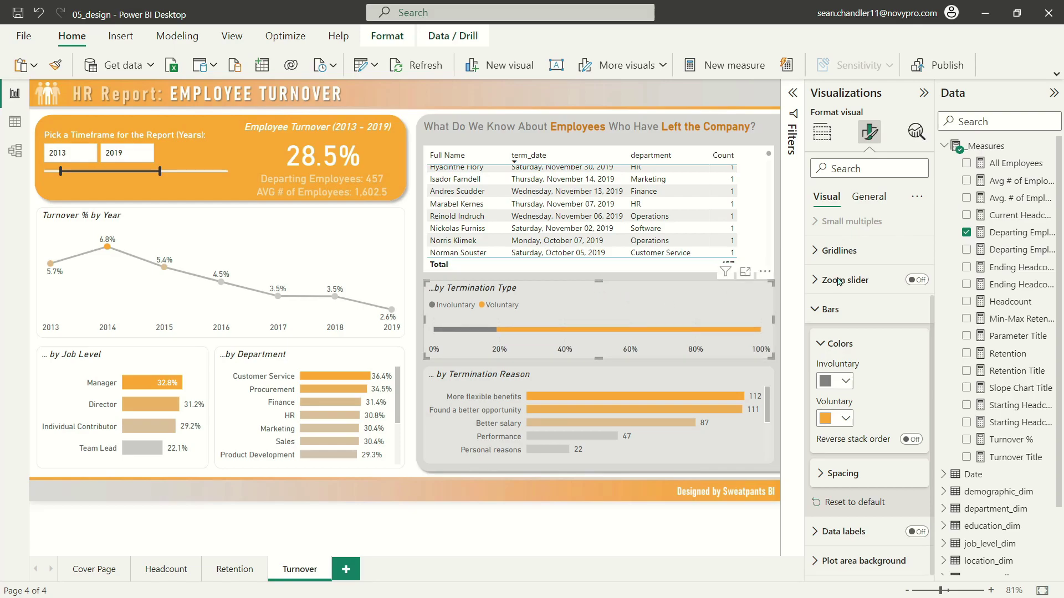
click(869, 197)
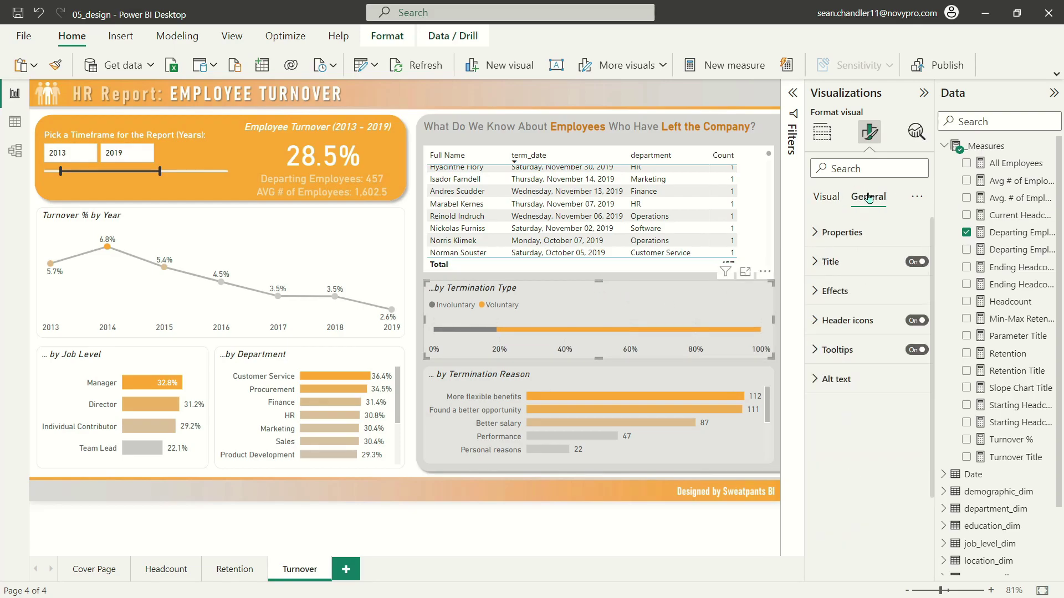
- Check the Headcount page for reference, then hide the Termination Type chart's X-axis
click(175, 575)
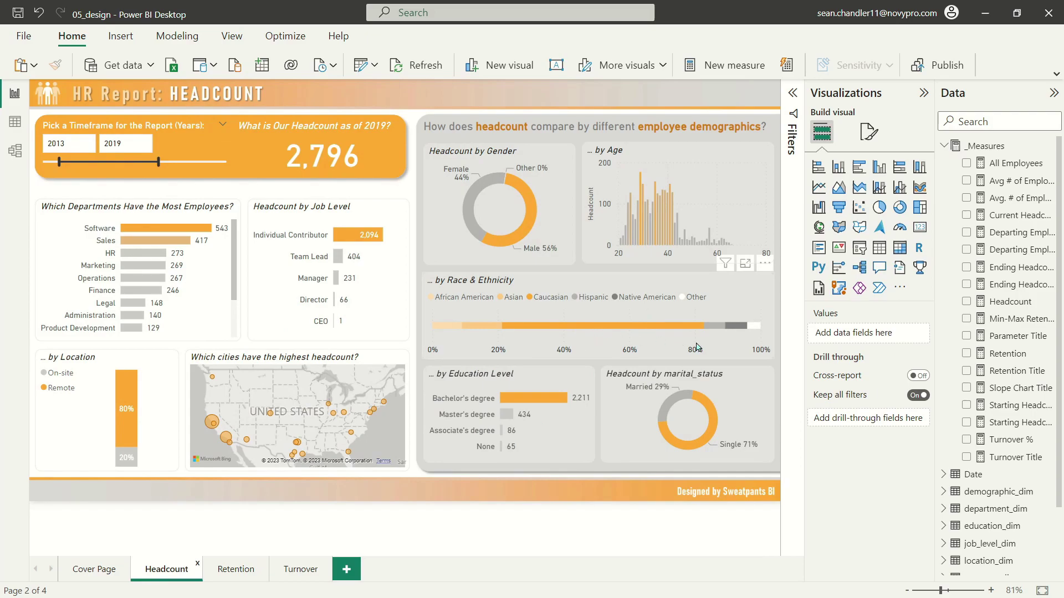
click(299, 570)
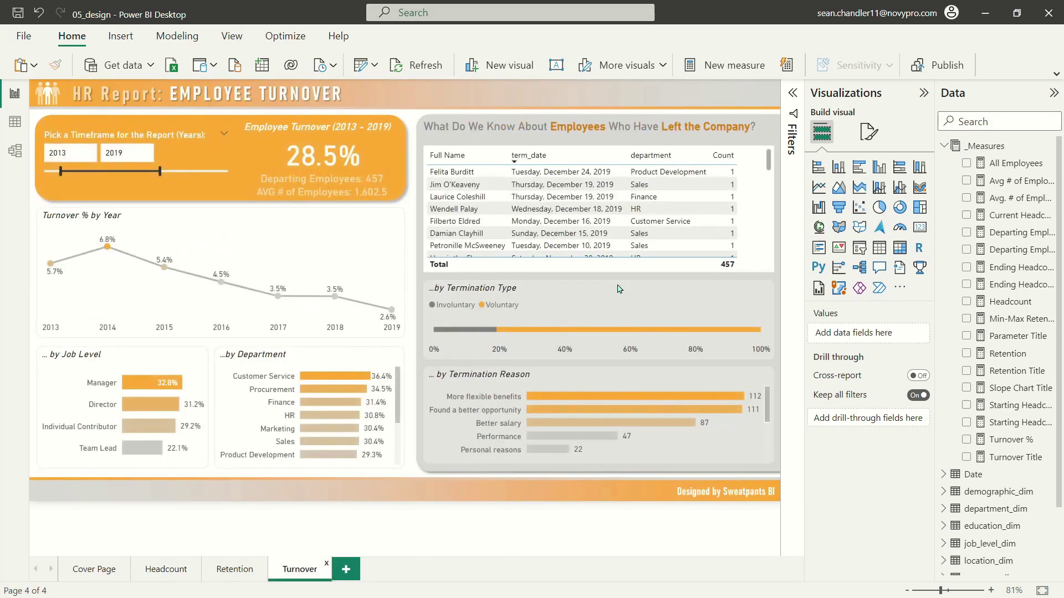
click(715, 287)
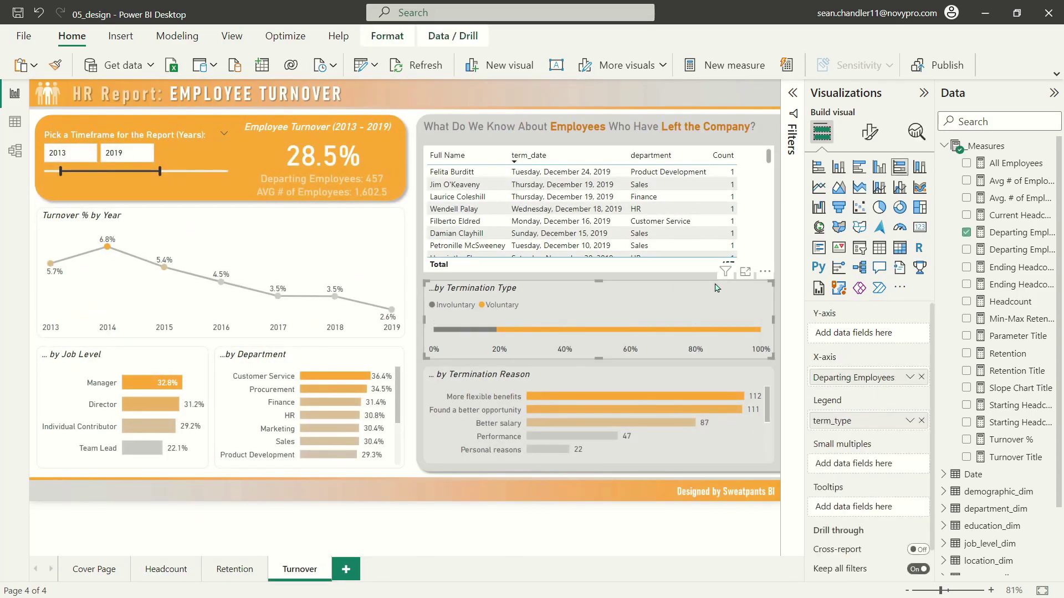
click(871, 135)
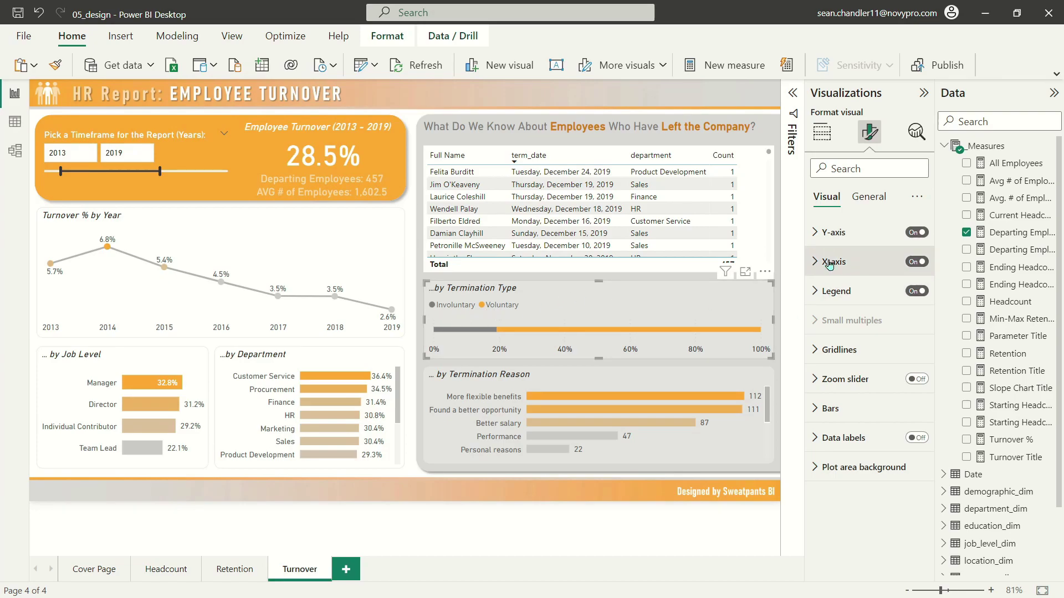
click(916, 261)
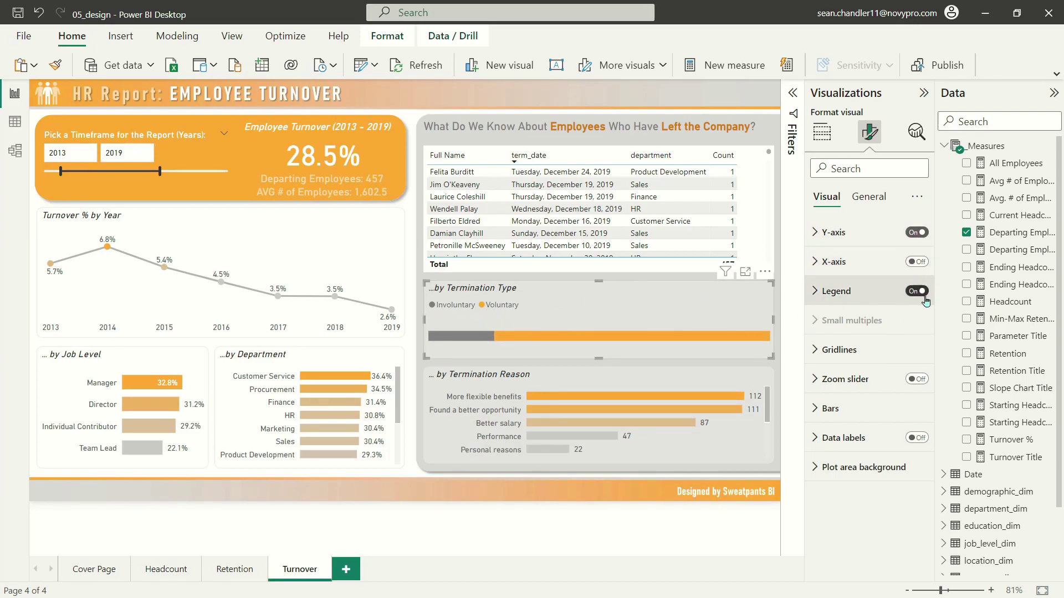
- Turn on the bar's percentage data labels in DIN font, no decimals, larger text
click(917, 438)
click(842, 438)
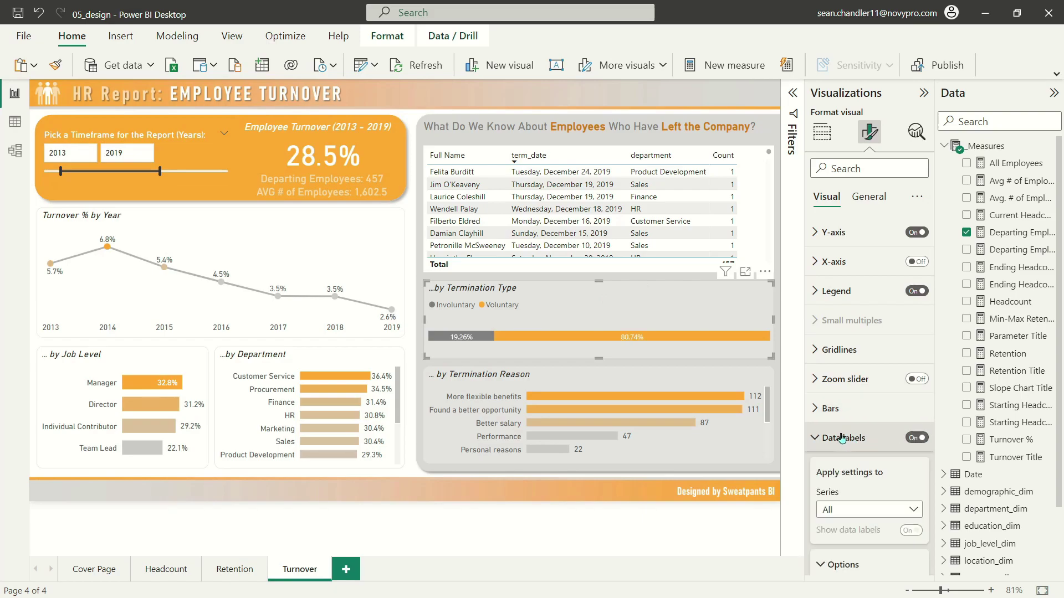
scroll(839, 444, down, 3)
click(844, 474)
scroll(859, 426, down, 3)
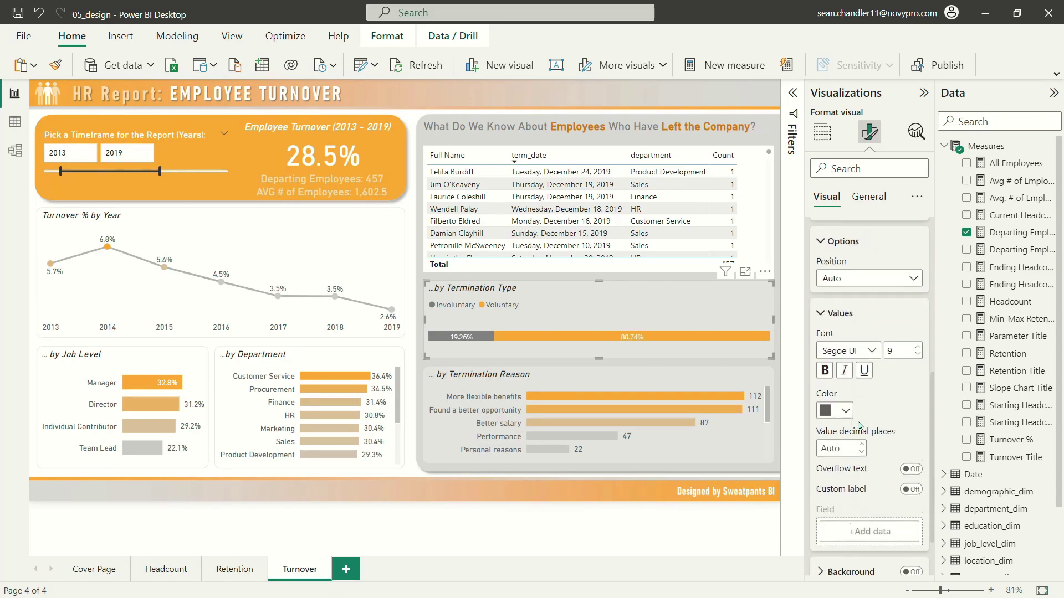
scroll(858, 426, down, 1)
click(856, 328)
click(862, 378)
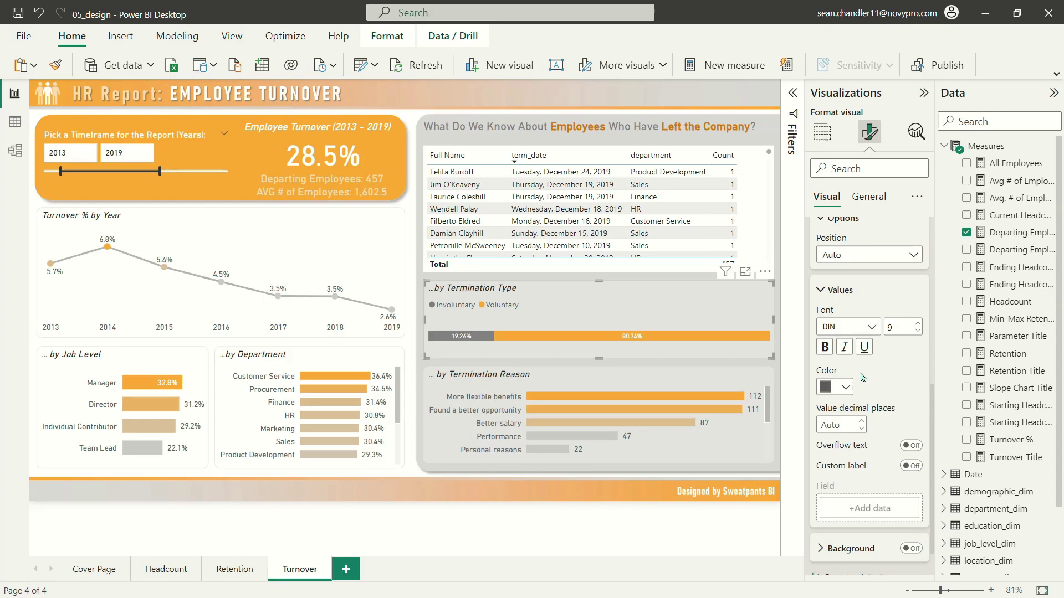
click(842, 428)
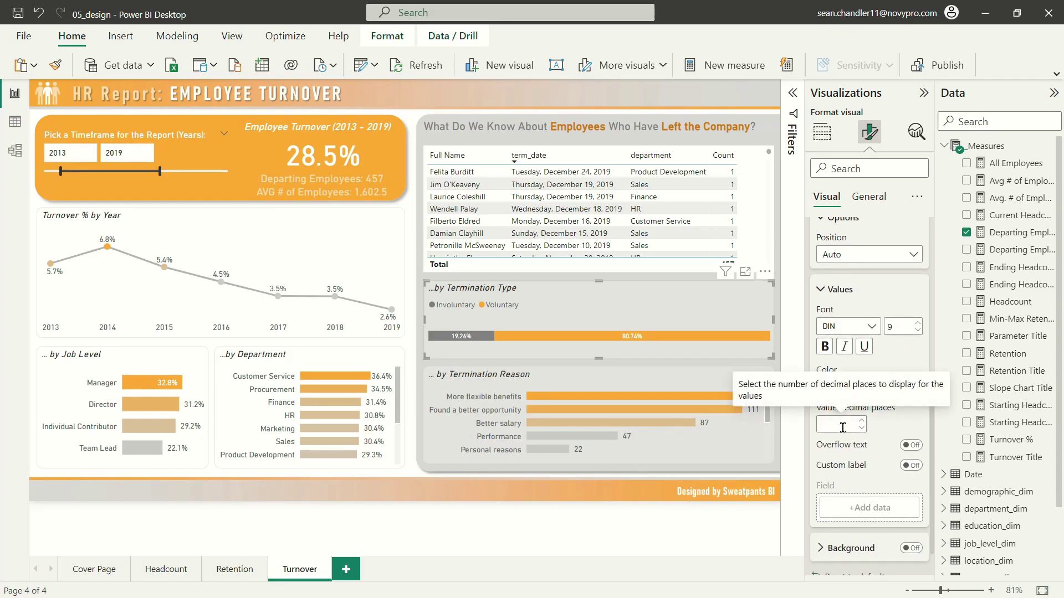
click(920, 323)
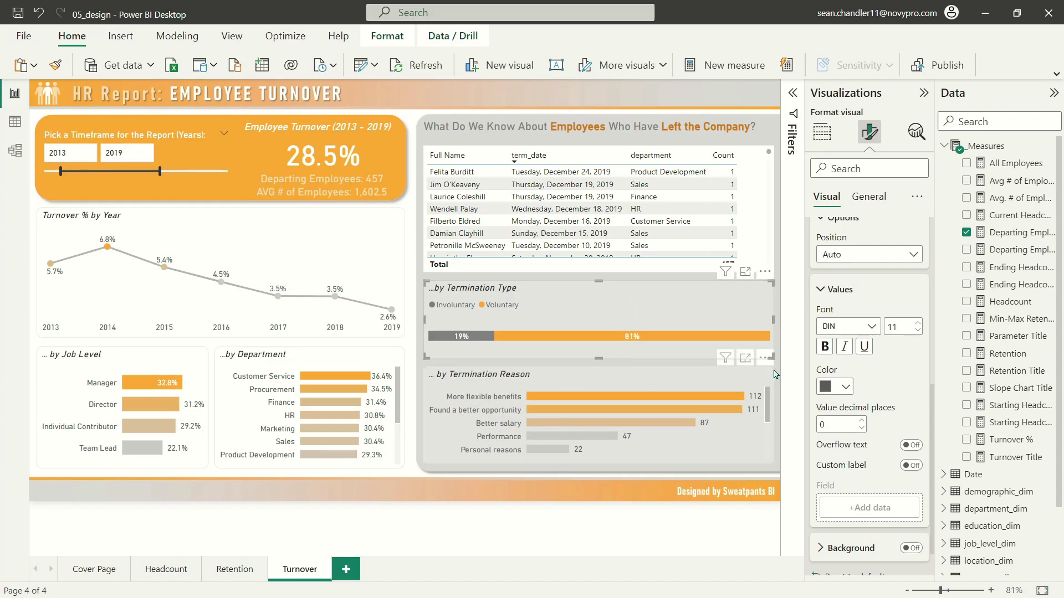
key(Escape)
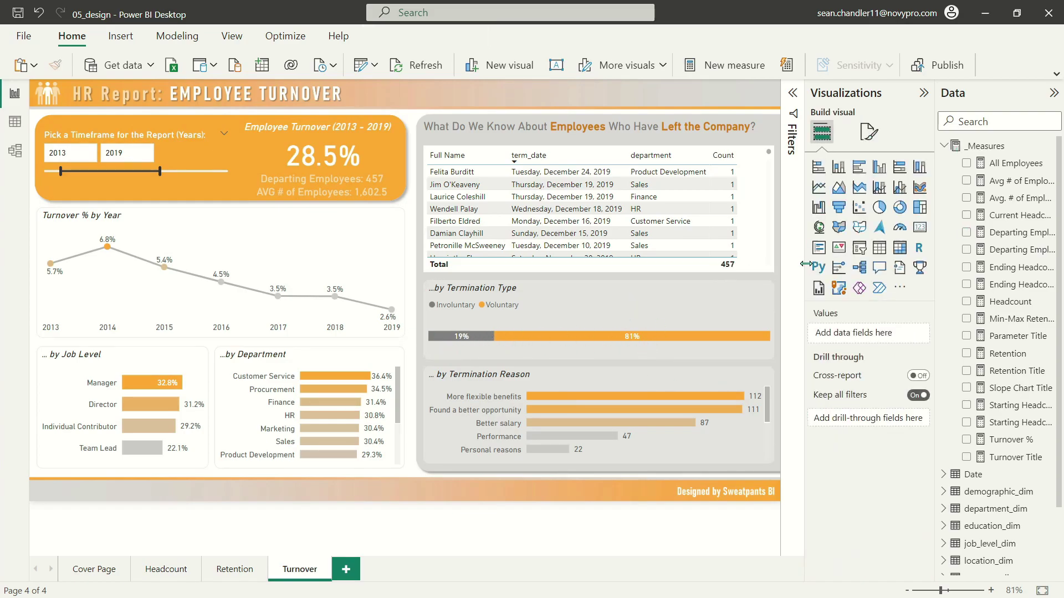
- Rename the table's term_date, department and Count columns to Term Date, Department and Term Count
click(762, 266)
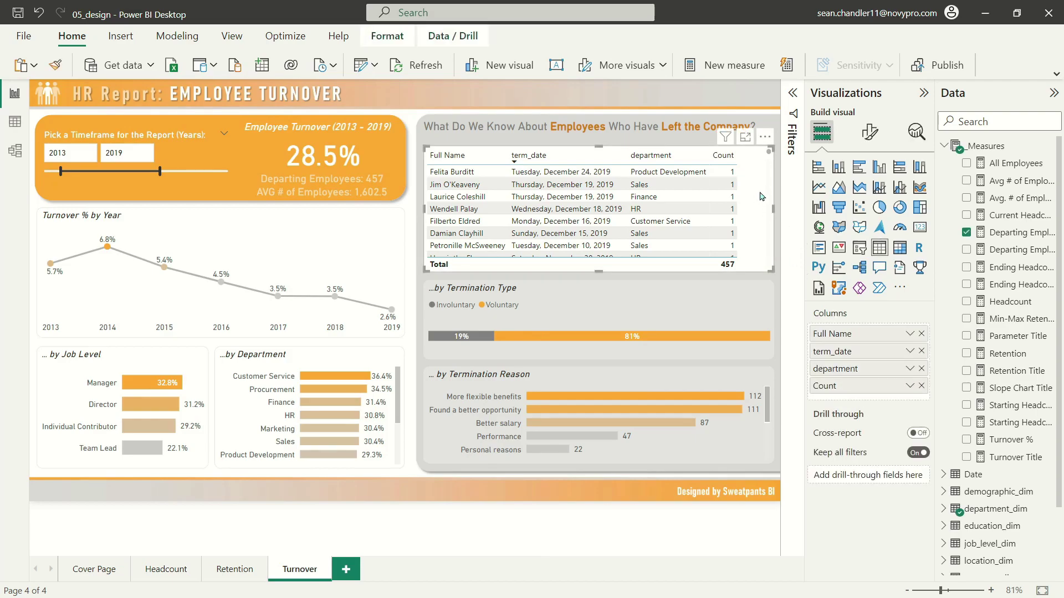
click(715, 292)
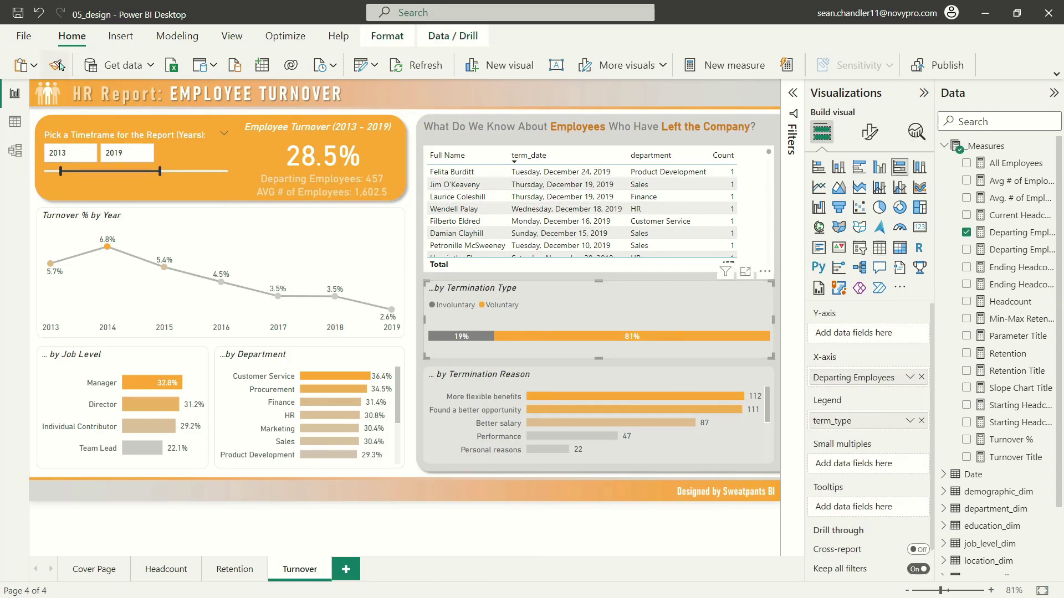
click(775, 219)
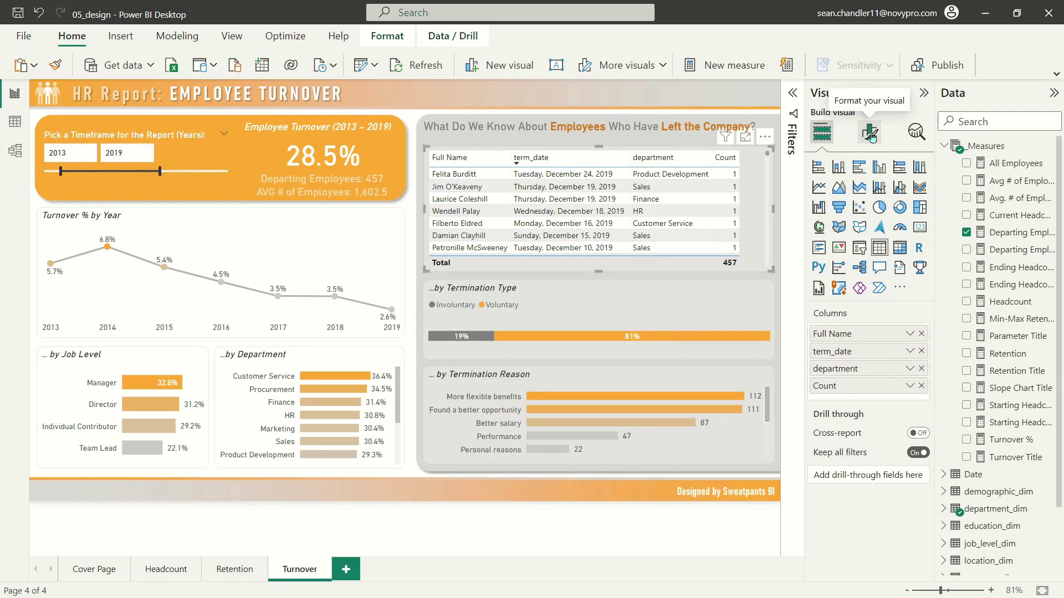
double_click(850, 352)
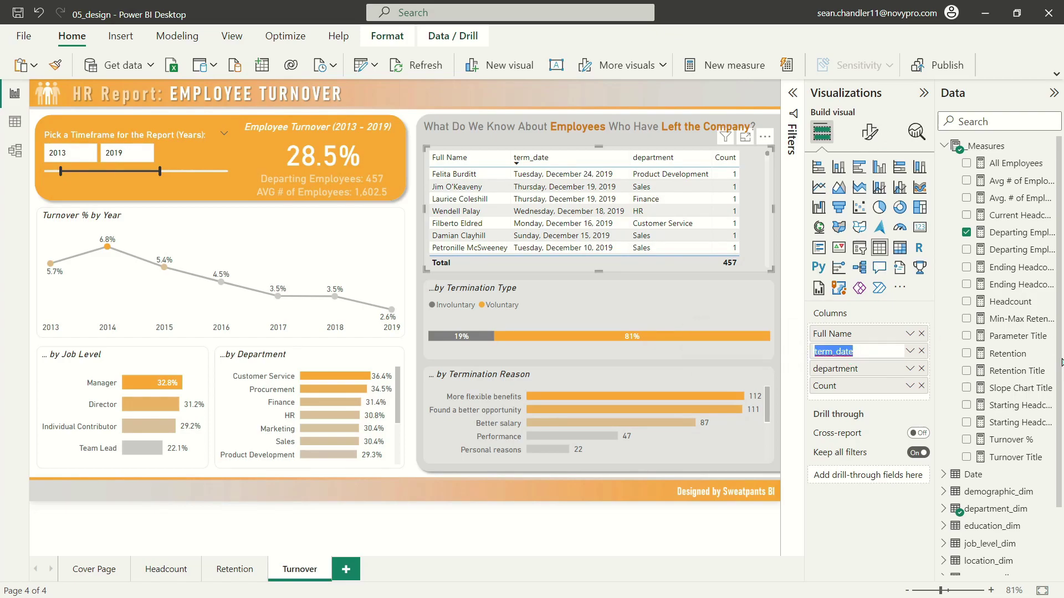
text(Ter)
key(Return)
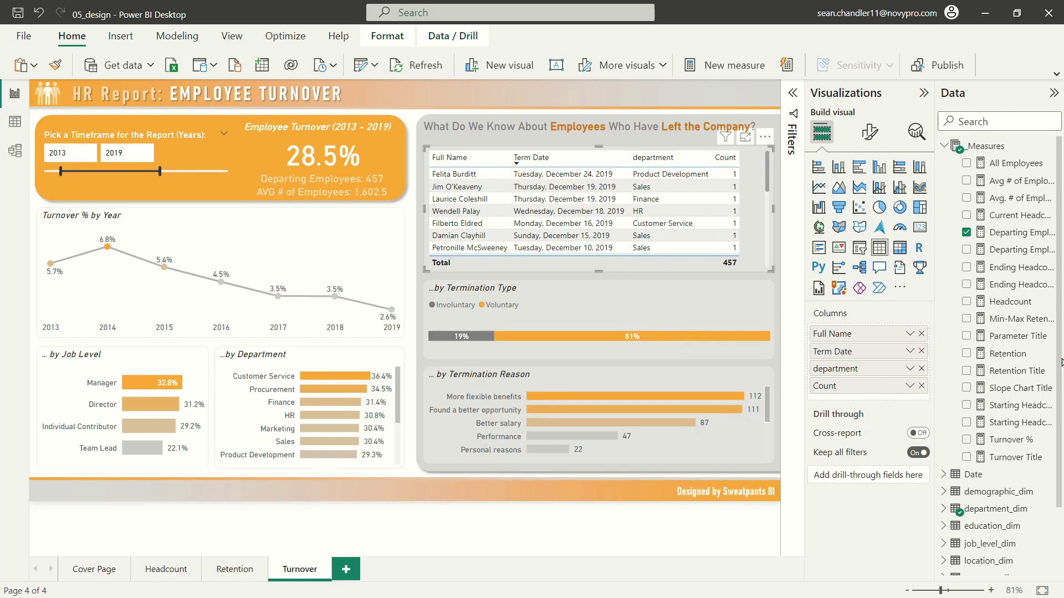
double_click(851, 370)
text(D)
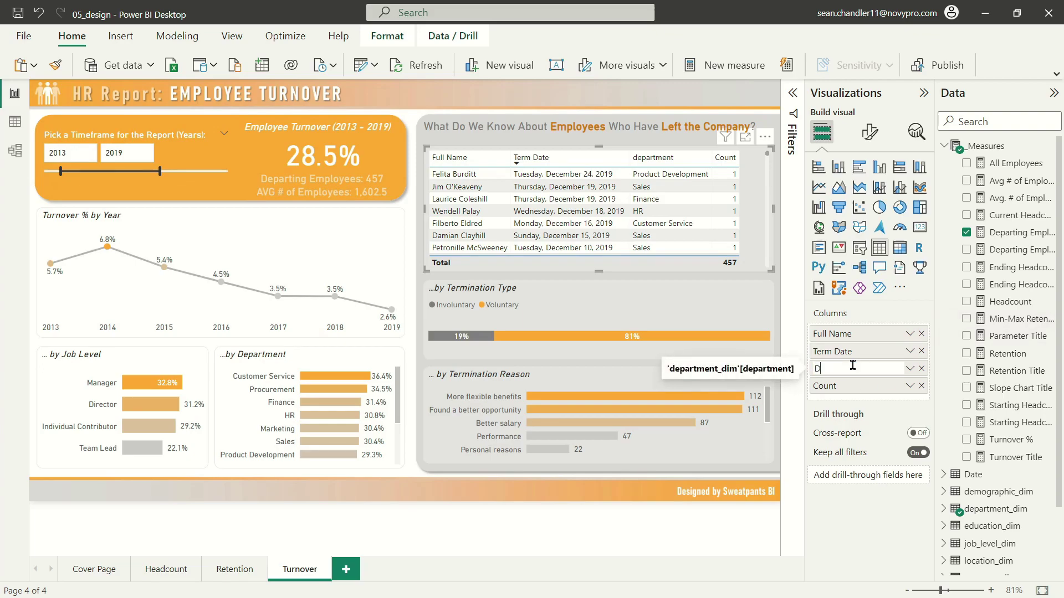
text(epartment)
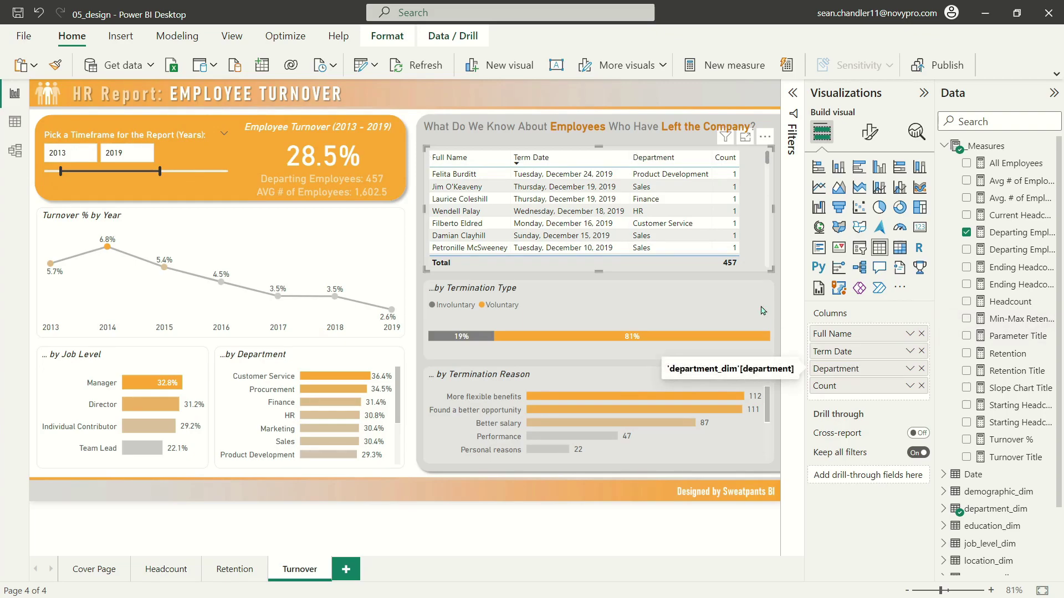
key(Return)
double_click(842, 390)
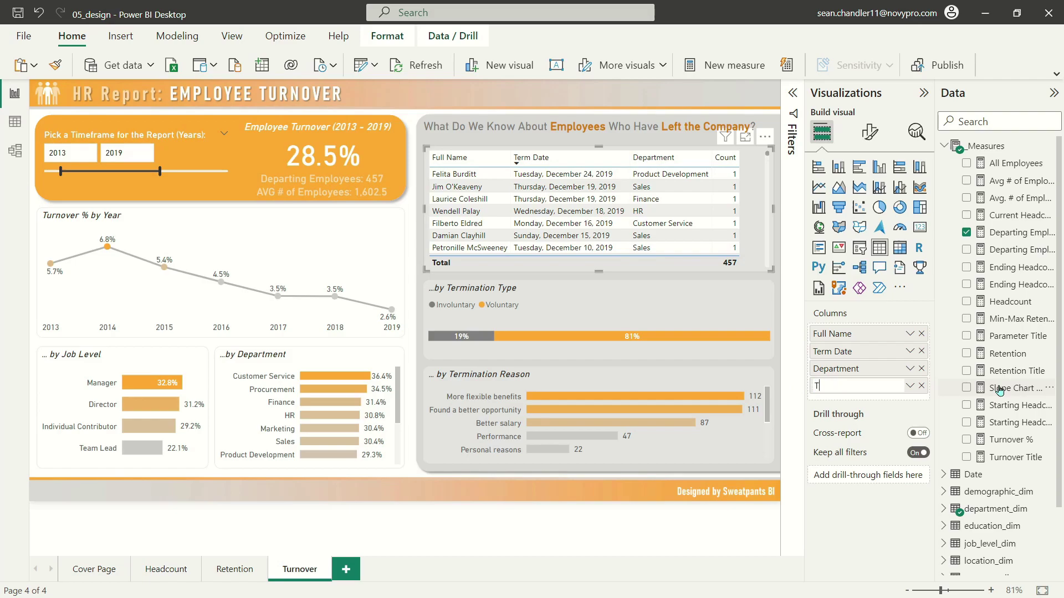
key(Return)
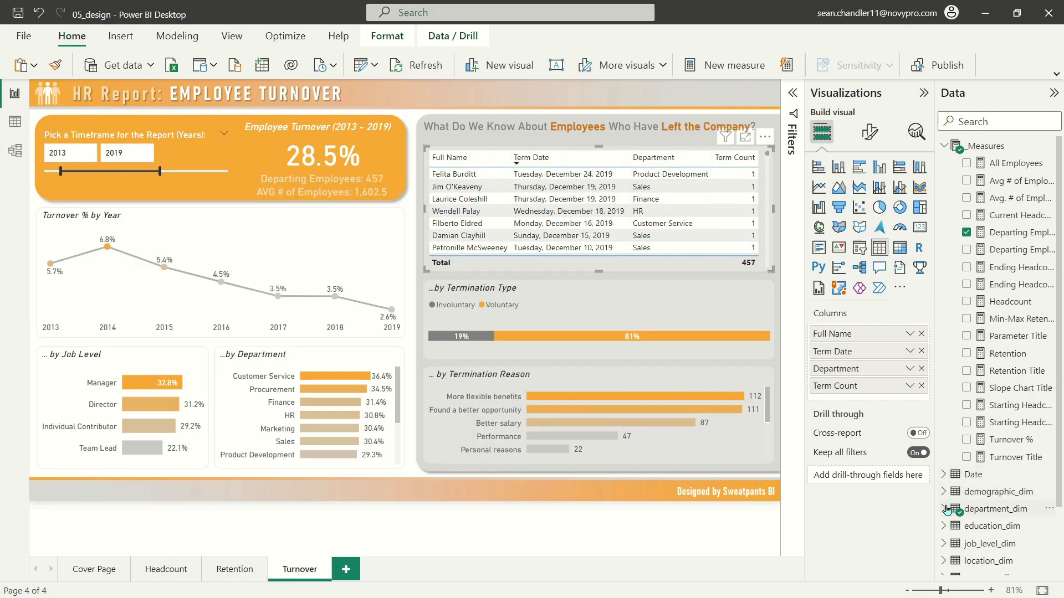
- Set the people_fact term_date field to the short date format
scroll(964, 490, down, 3)
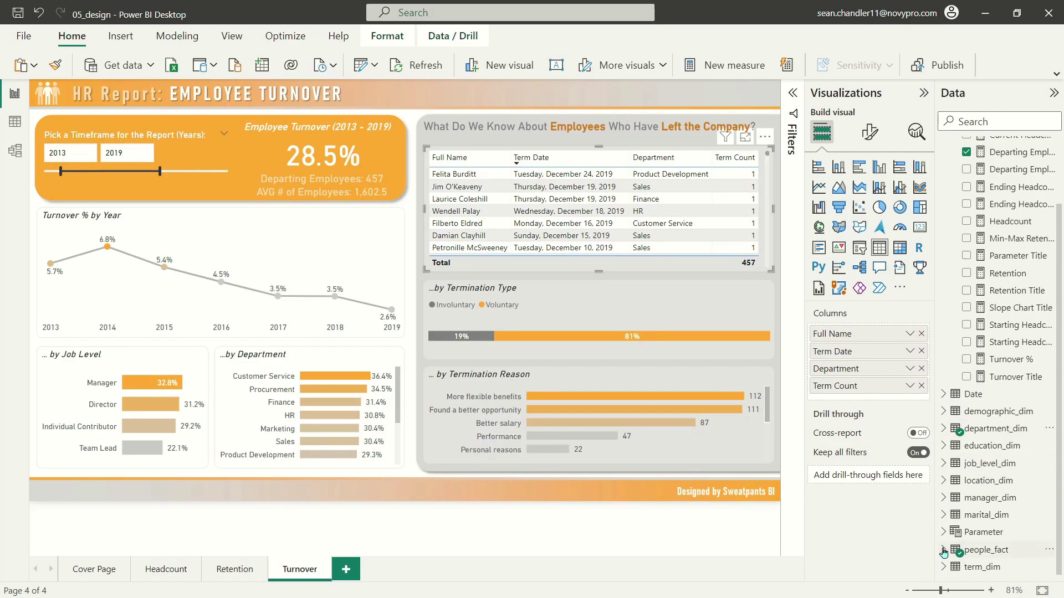
click(943, 551)
scroll(991, 449, down, 5)
click(996, 531)
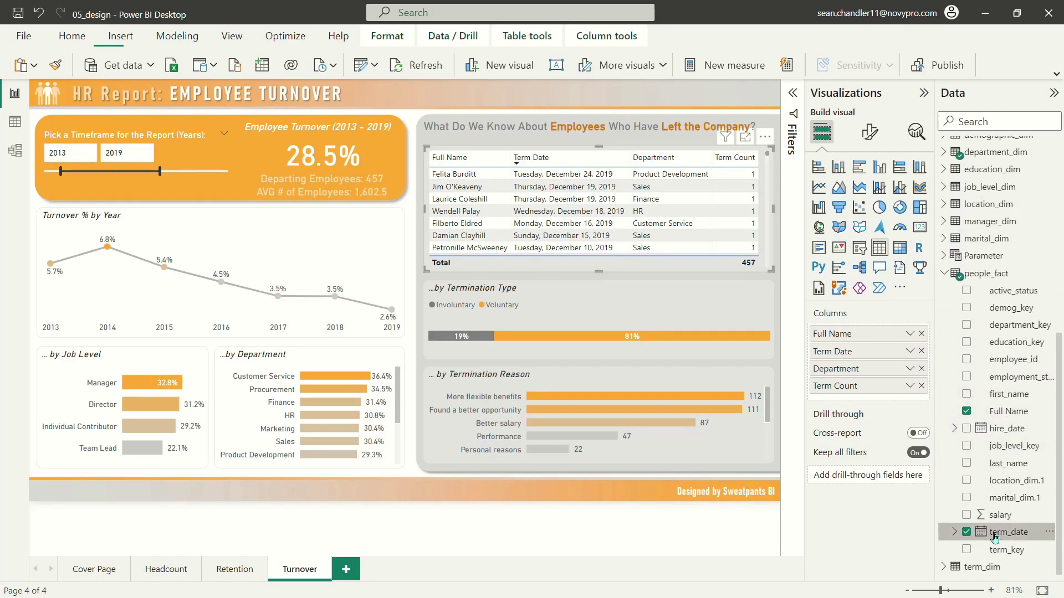
click(419, 66)
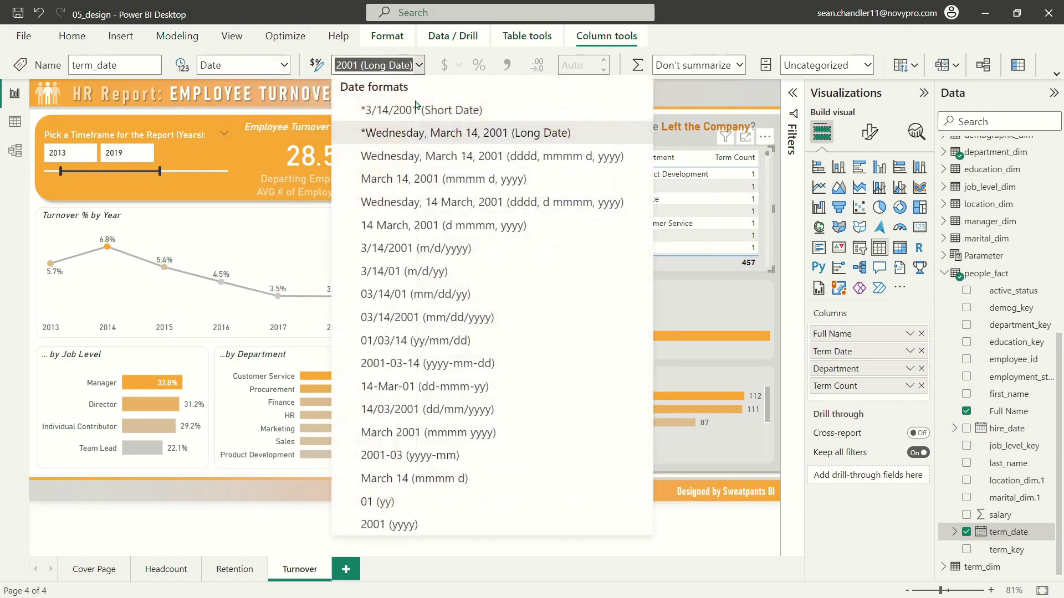
click(421, 126)
key(Down)
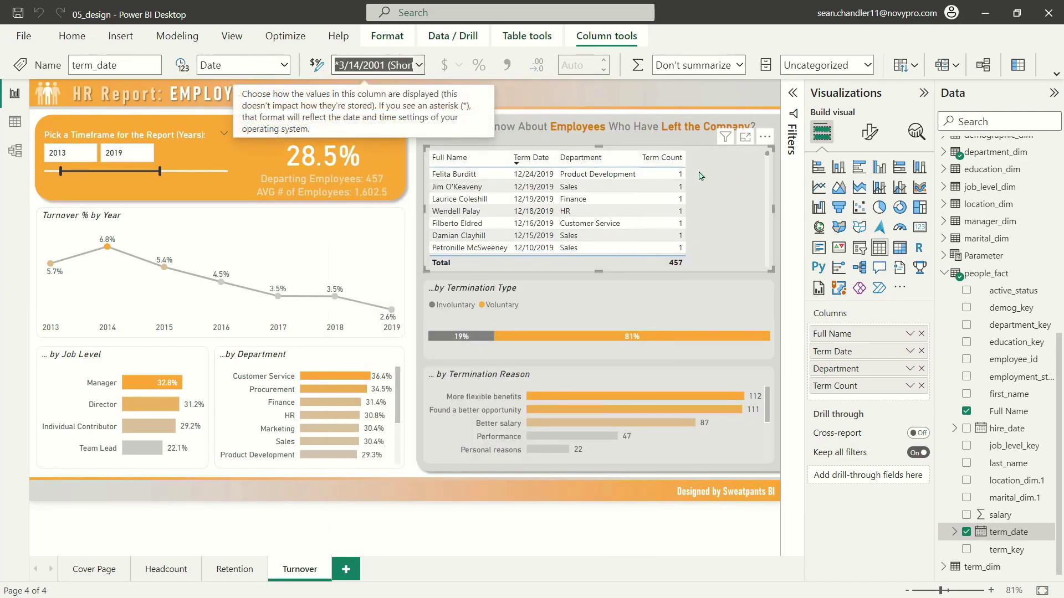
click(762, 189)
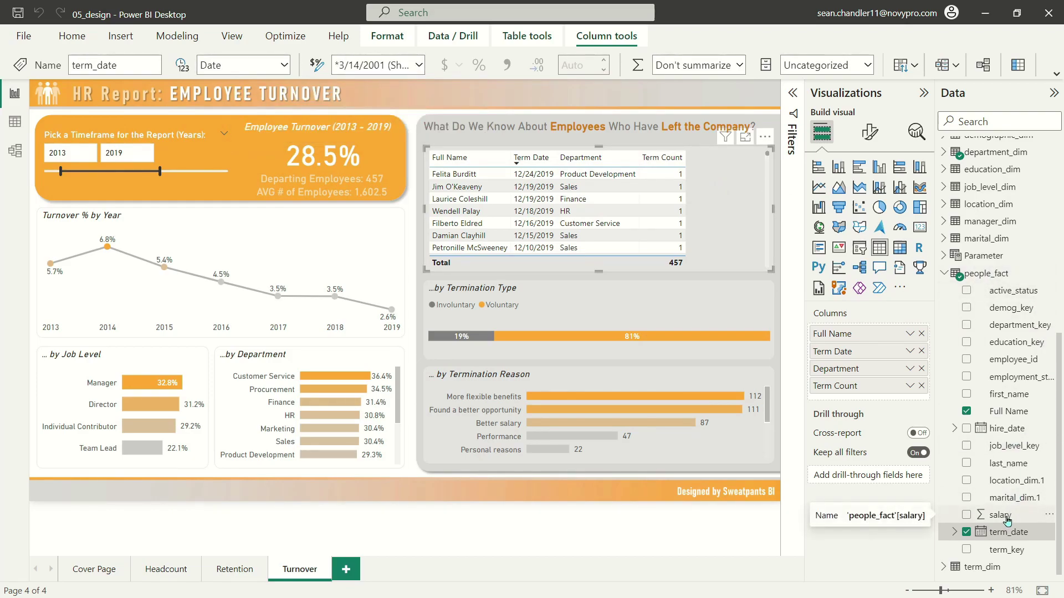
- Add salary to the table as a currency column named 'Total Salary'
drag(1007, 521, 901, 400)
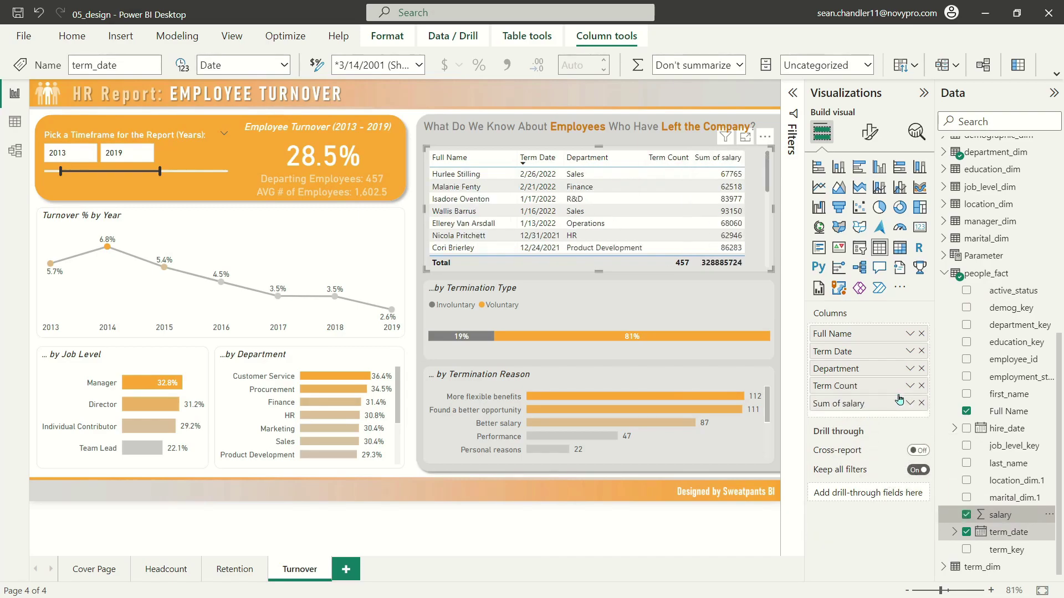
click(1000, 514)
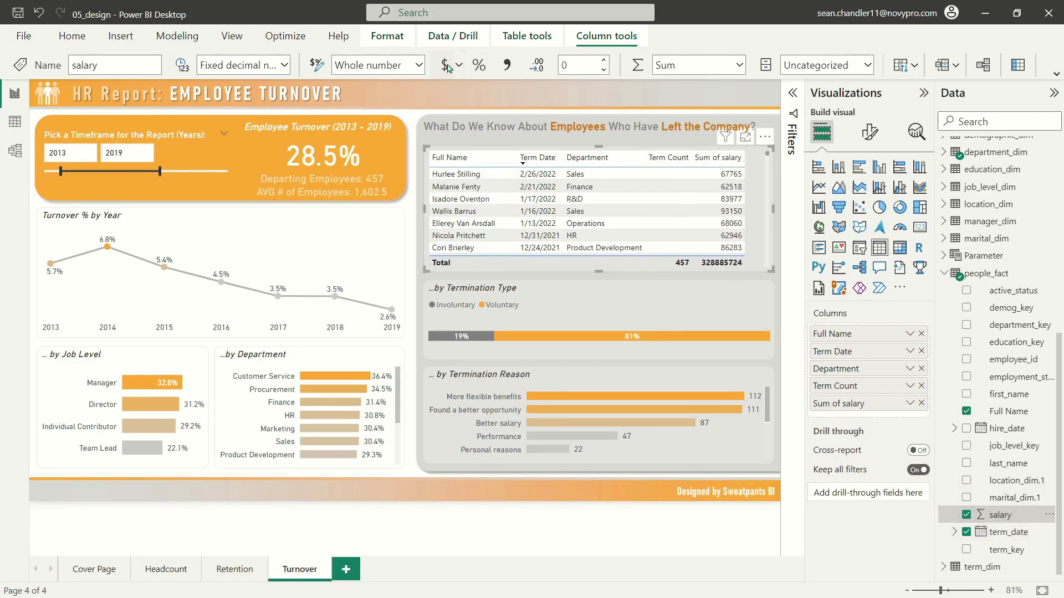
click(446, 65)
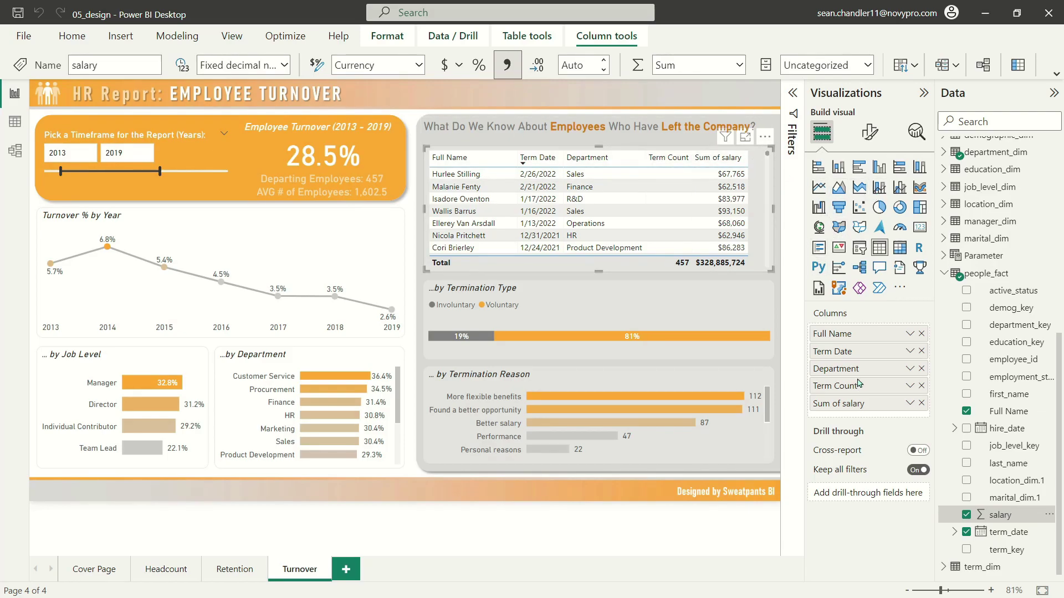
double_click(849, 408)
text(T)
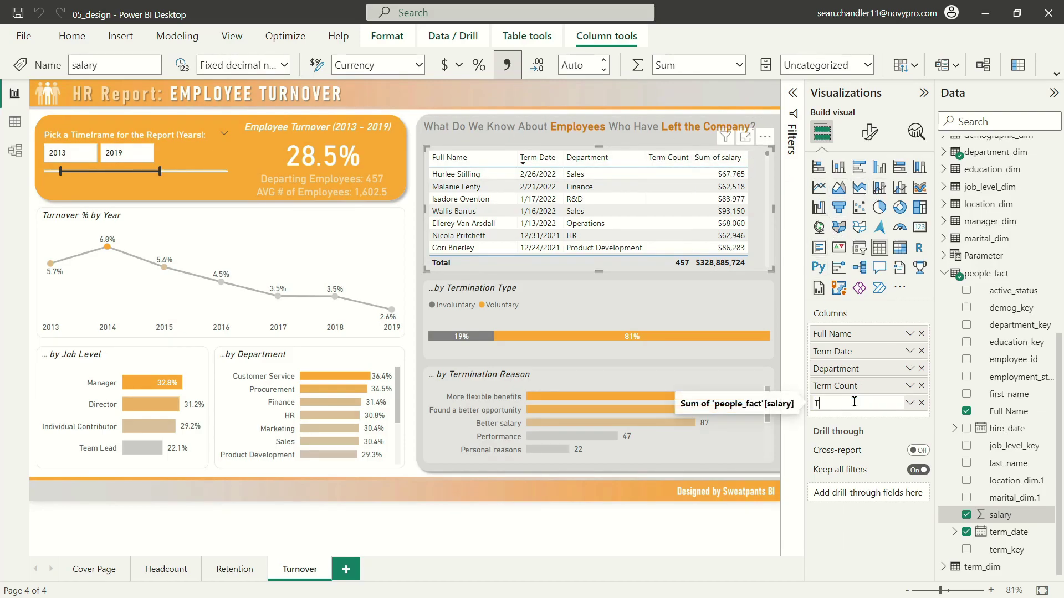
text(otal Salary)
key(Return)
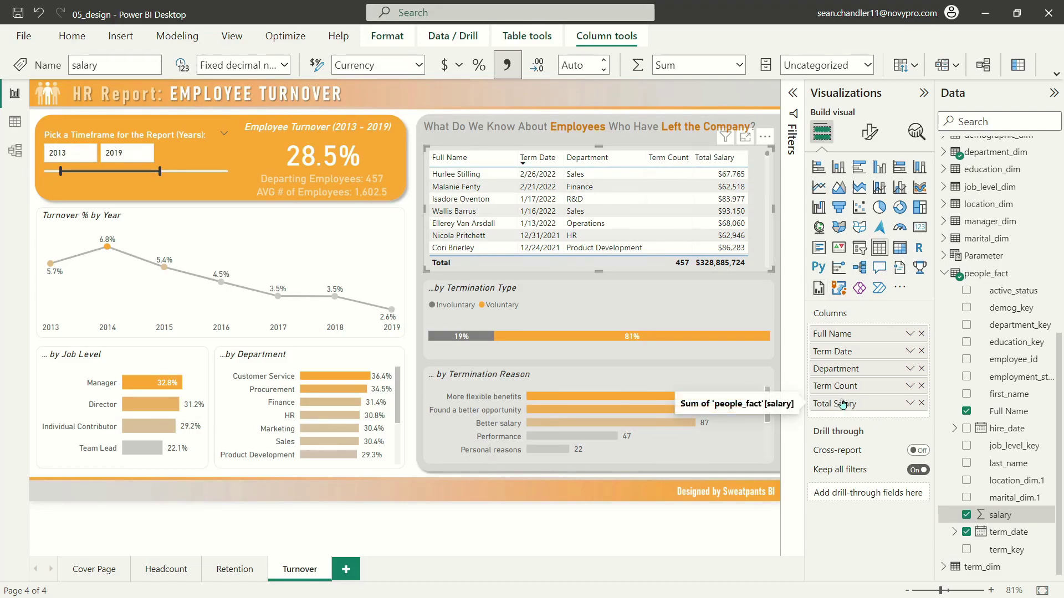
- Move Total Salary ahead of Term Count and widen its column
drag(868, 414, 864, 385)
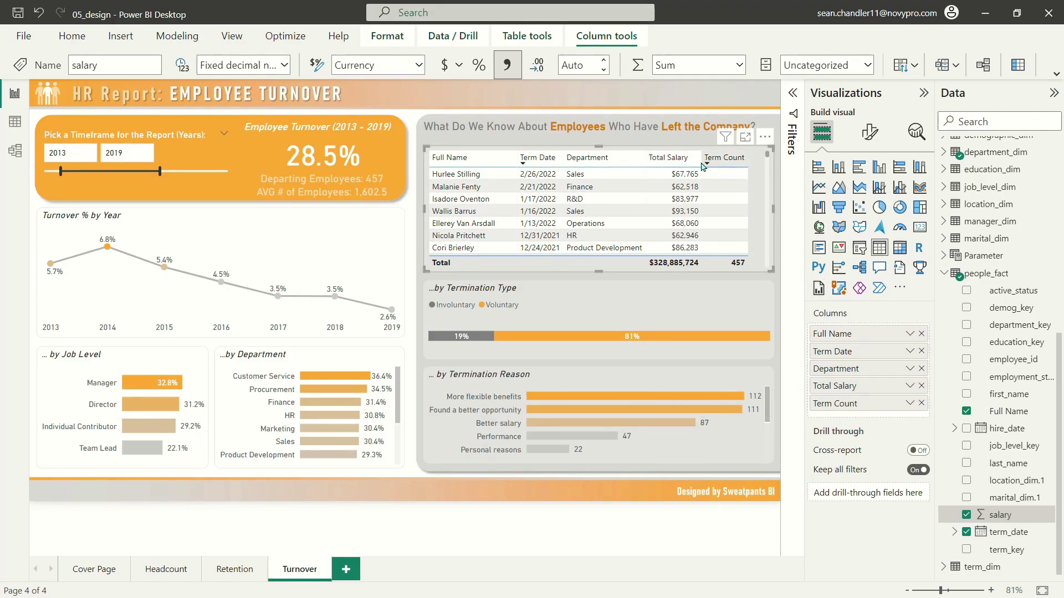
drag(701, 161, 757, 161)
click(869, 131)
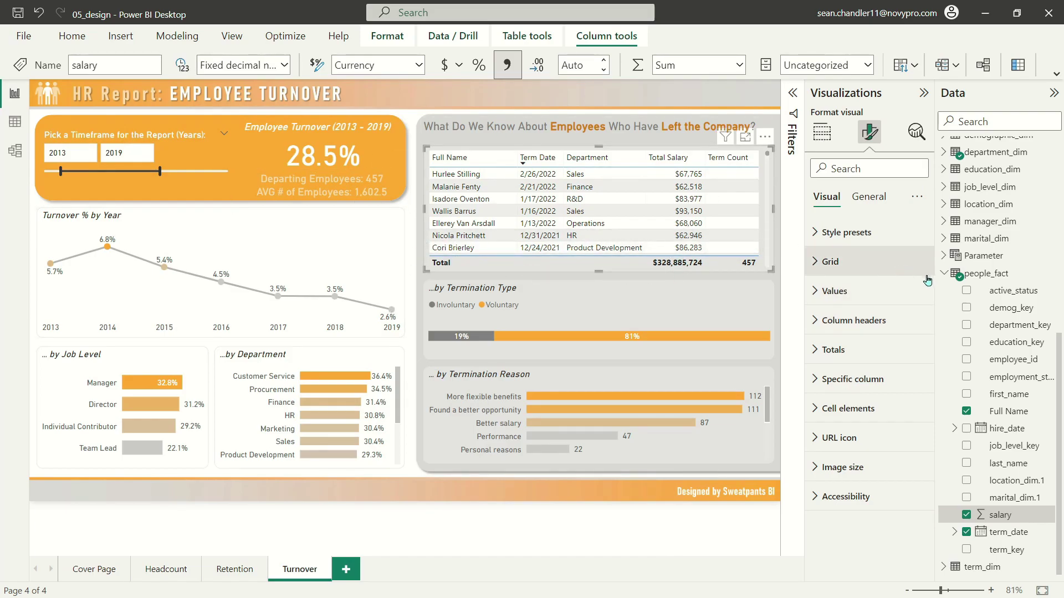
- Set the table's border colour to grey
click(840, 266)
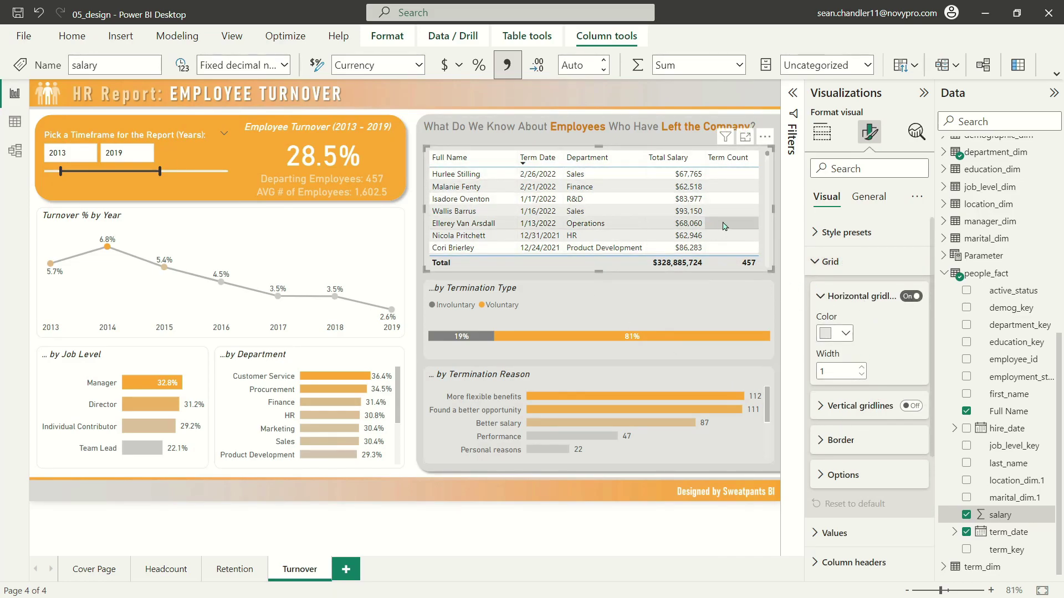
click(840, 440)
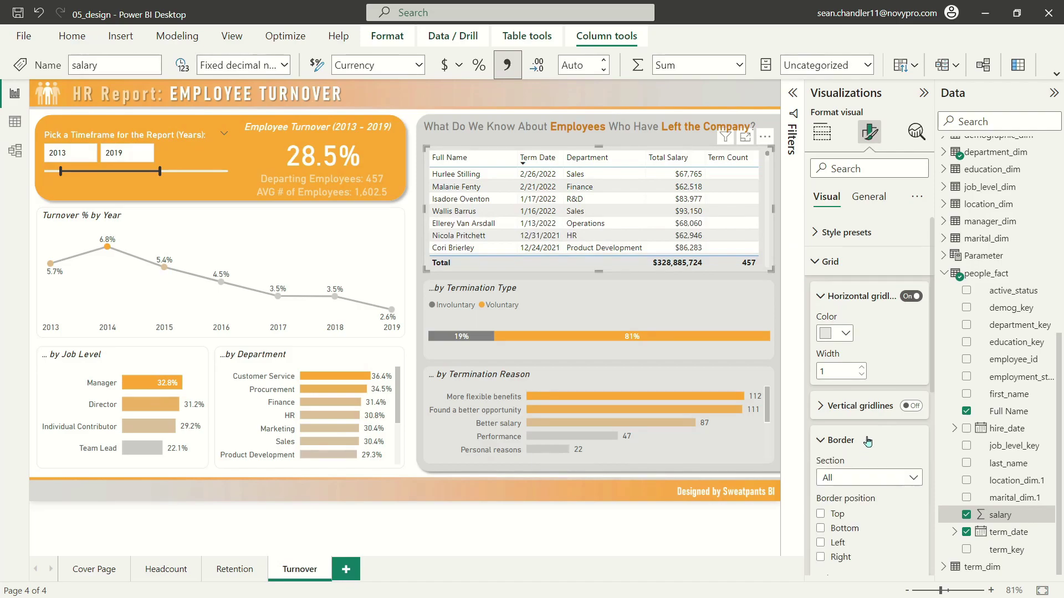
scroll(888, 399, down, 3)
scroll(888, 399, down, 1)
click(843, 419)
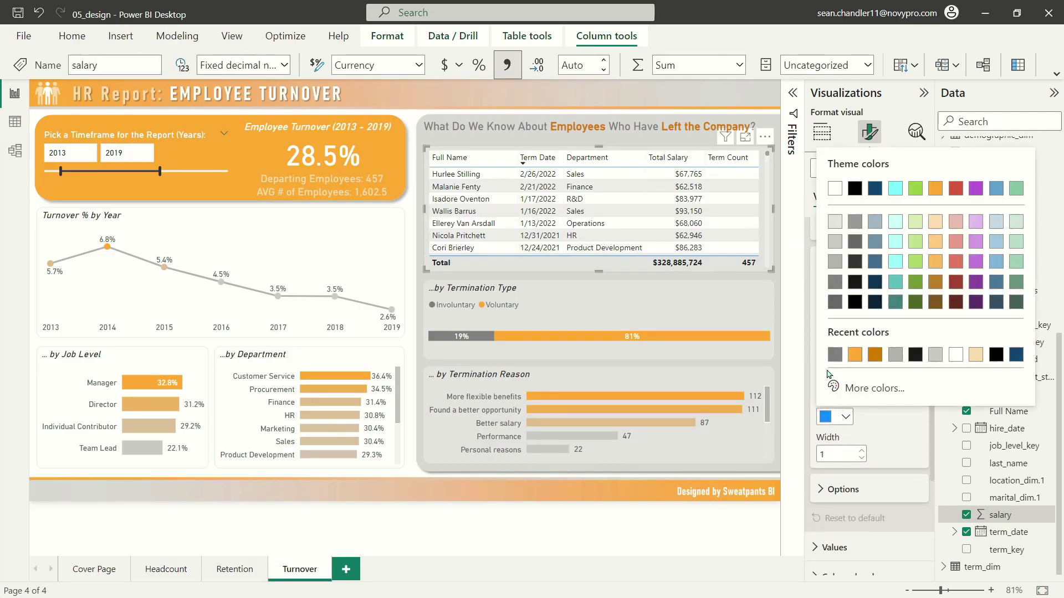
click(835, 263)
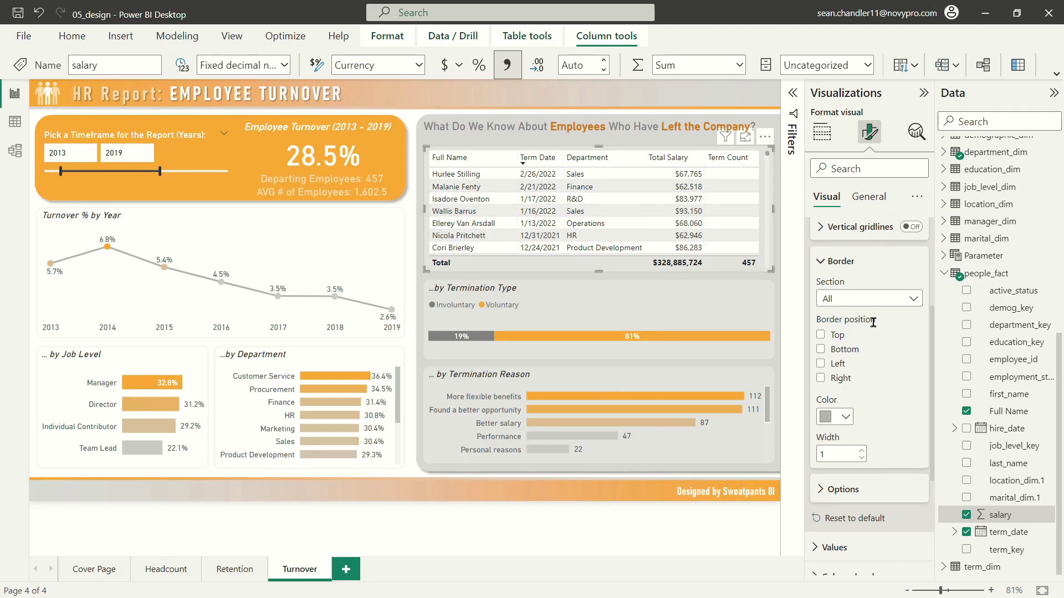
scroll(873, 322, up, 5)
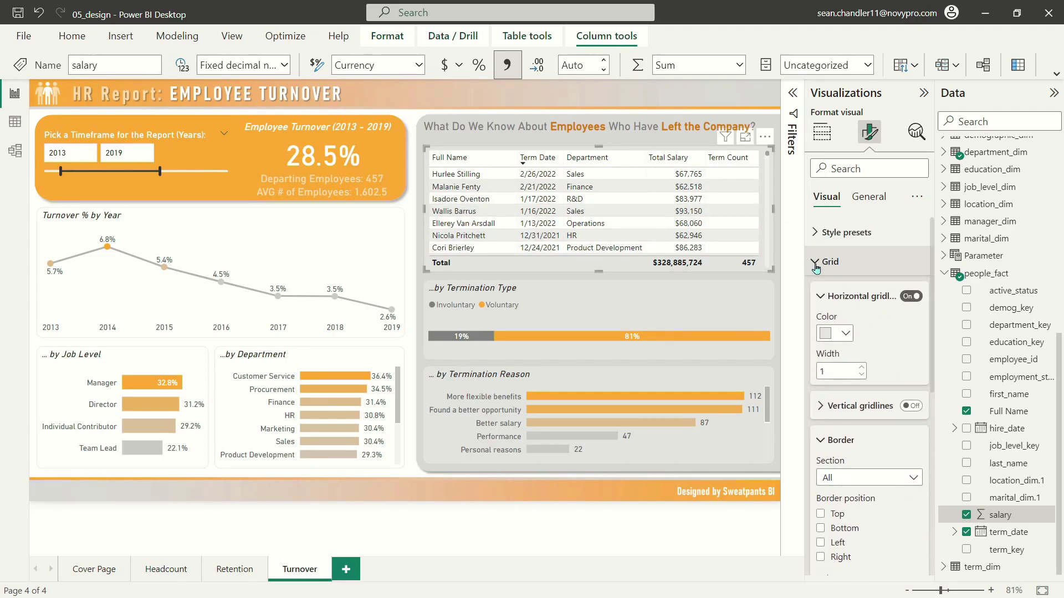
click(815, 263)
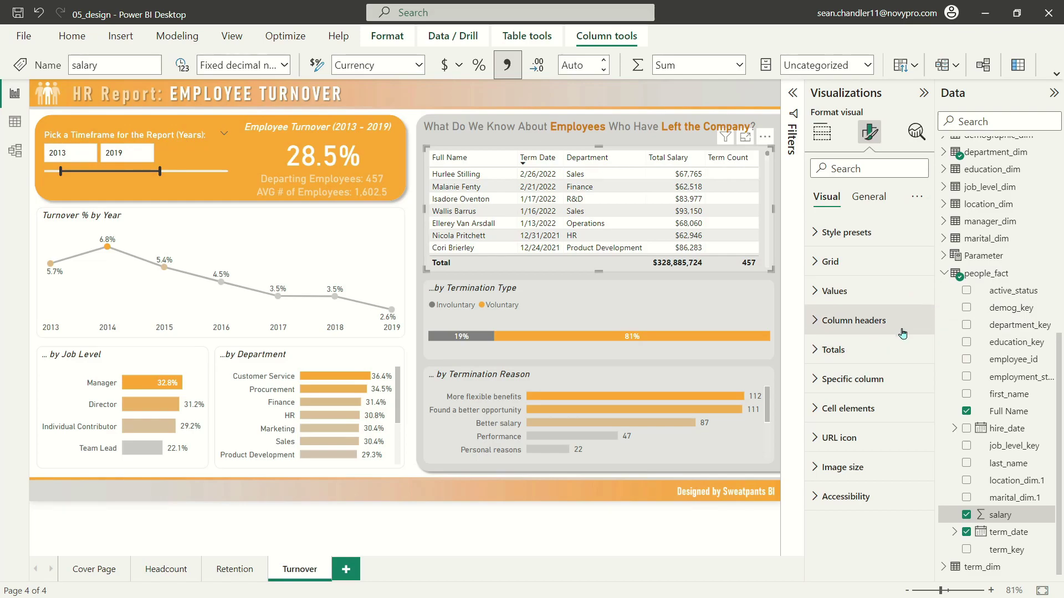
- Make the alternate row background white and turn off horizontal gridlines
click(834, 291)
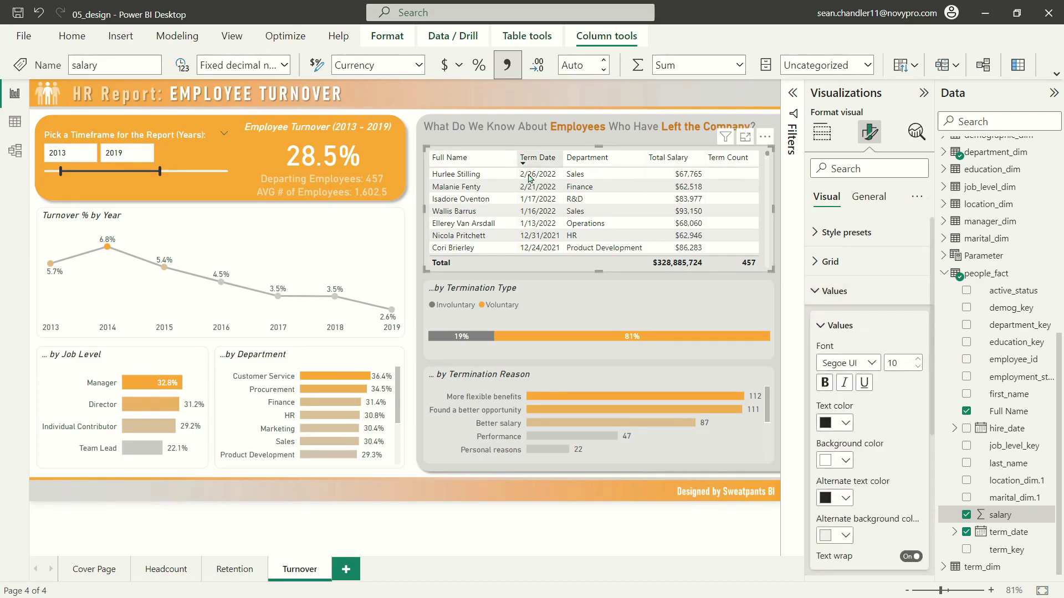
click(844, 536)
click(834, 311)
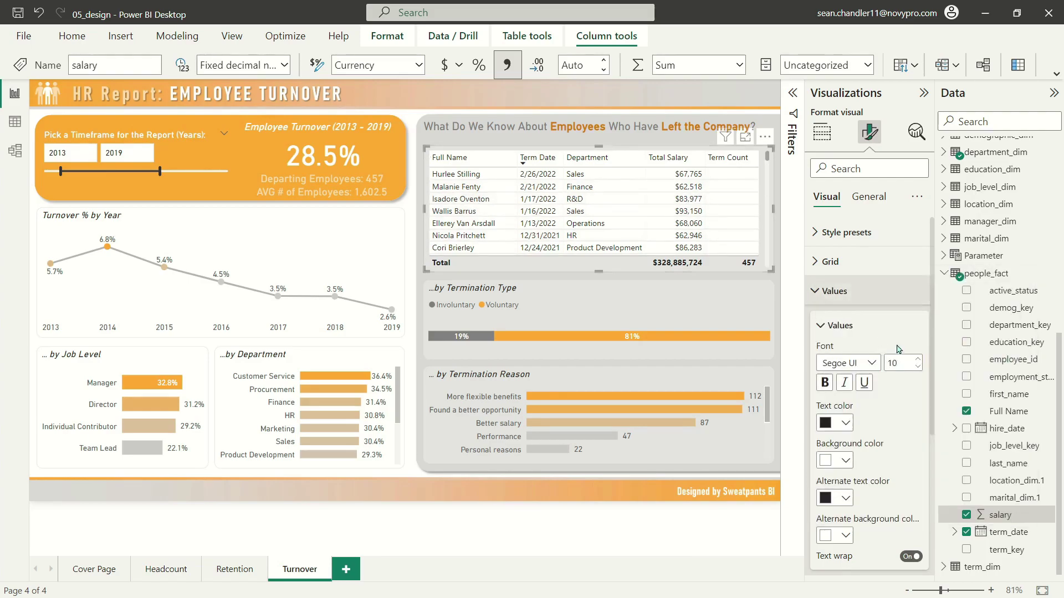
click(830, 261)
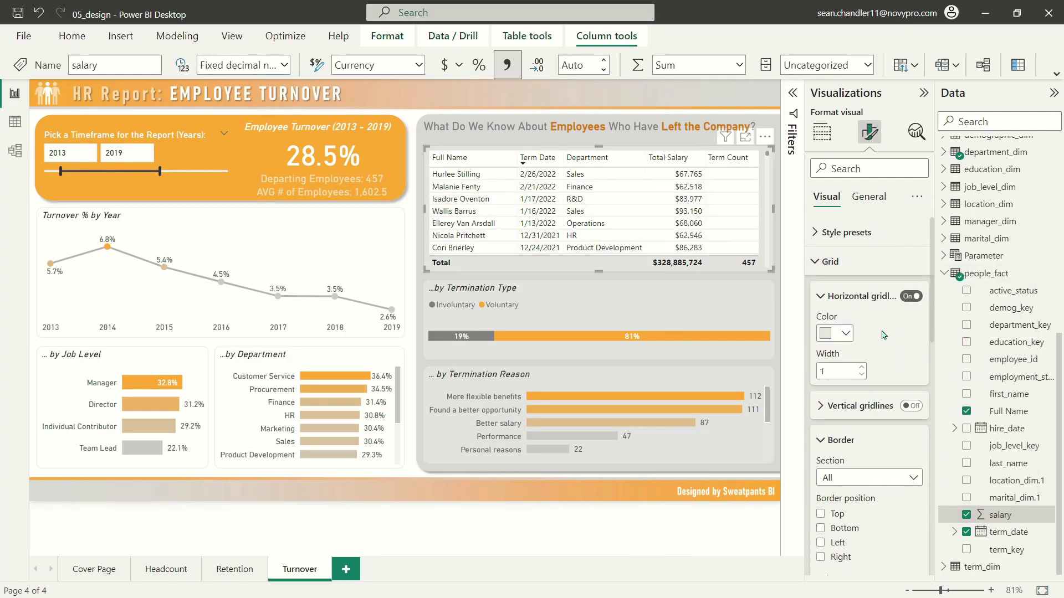
click(909, 297)
scroll(581, 193, down, 3)
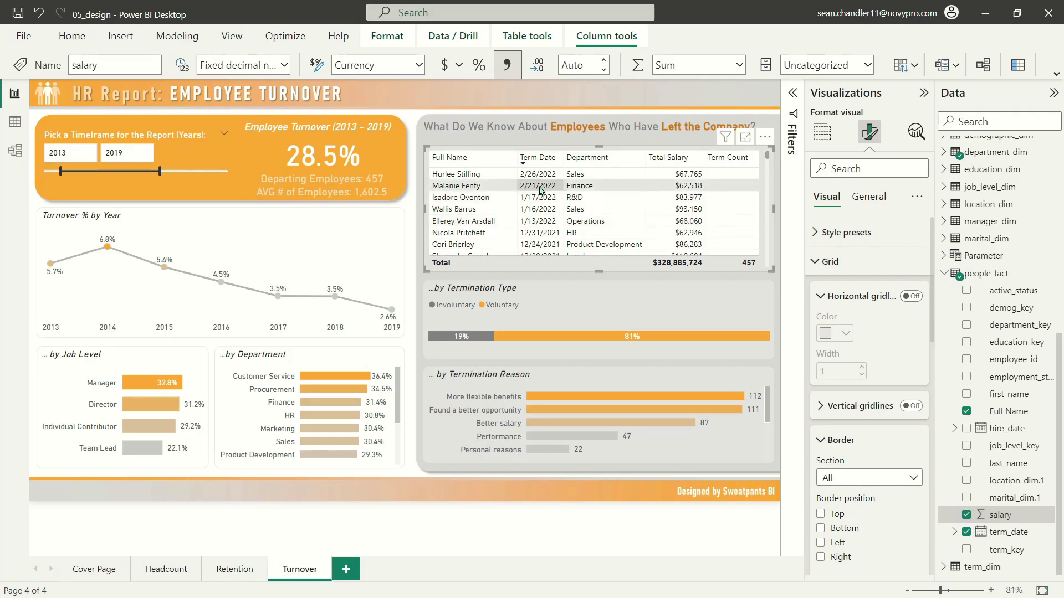
scroll(604, 195, up, 5)
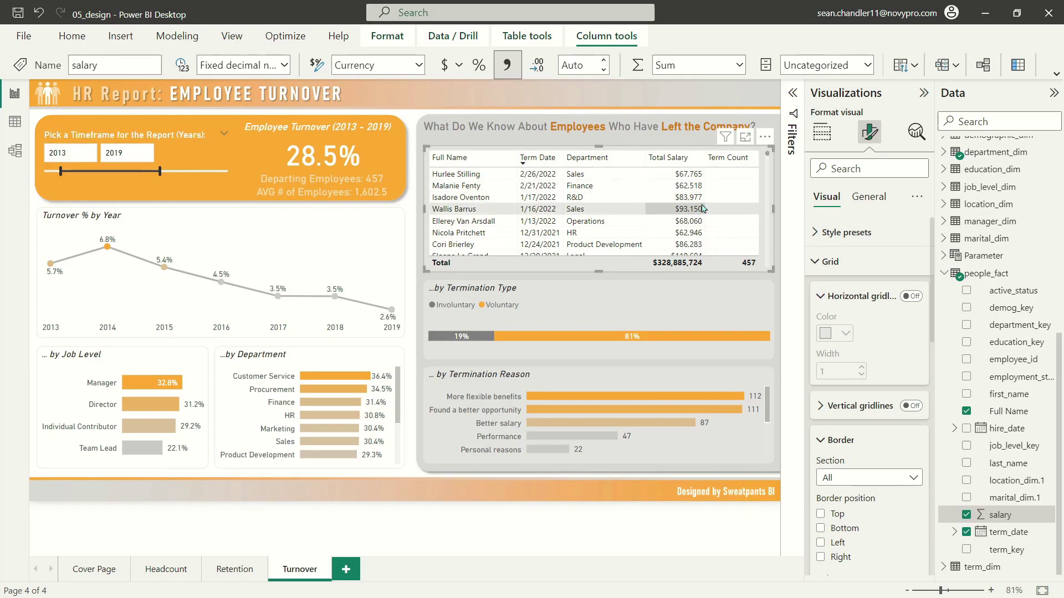
- Set the table values' font to DIN at size 11
click(866, 271)
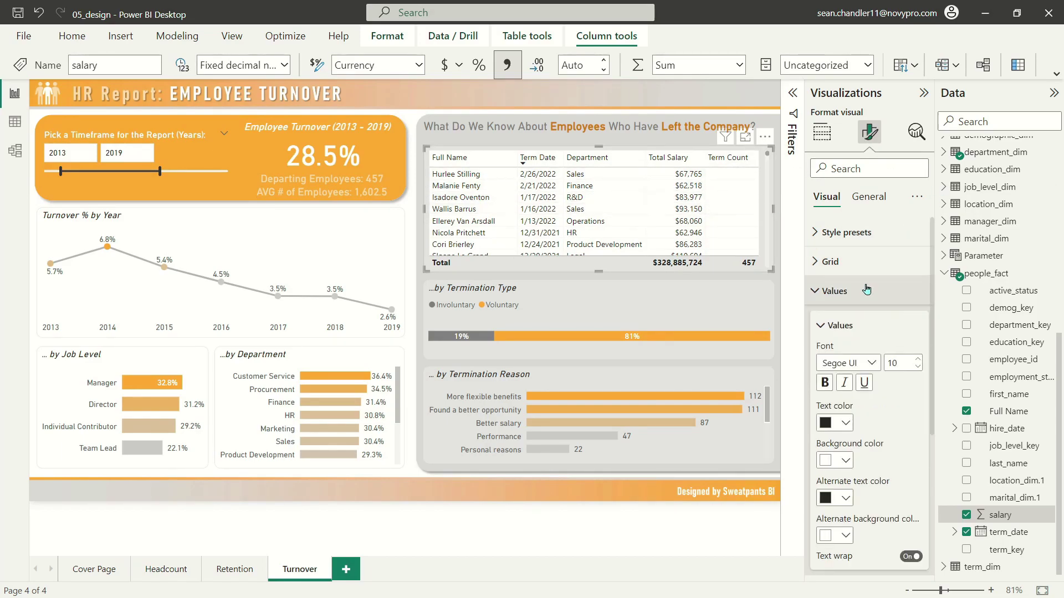
click(853, 365)
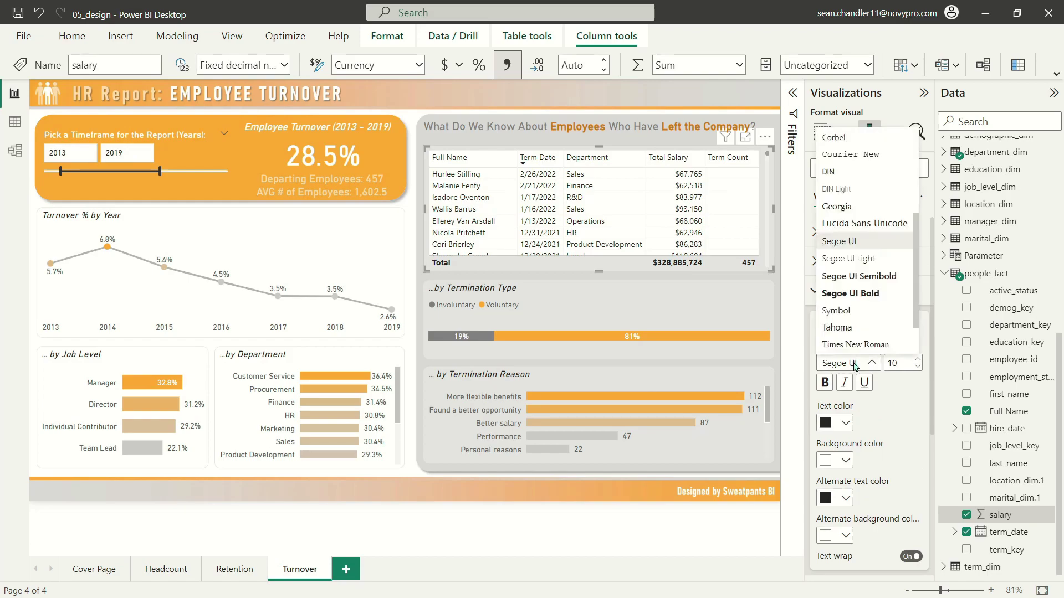
click(840, 176)
double_click(918, 359)
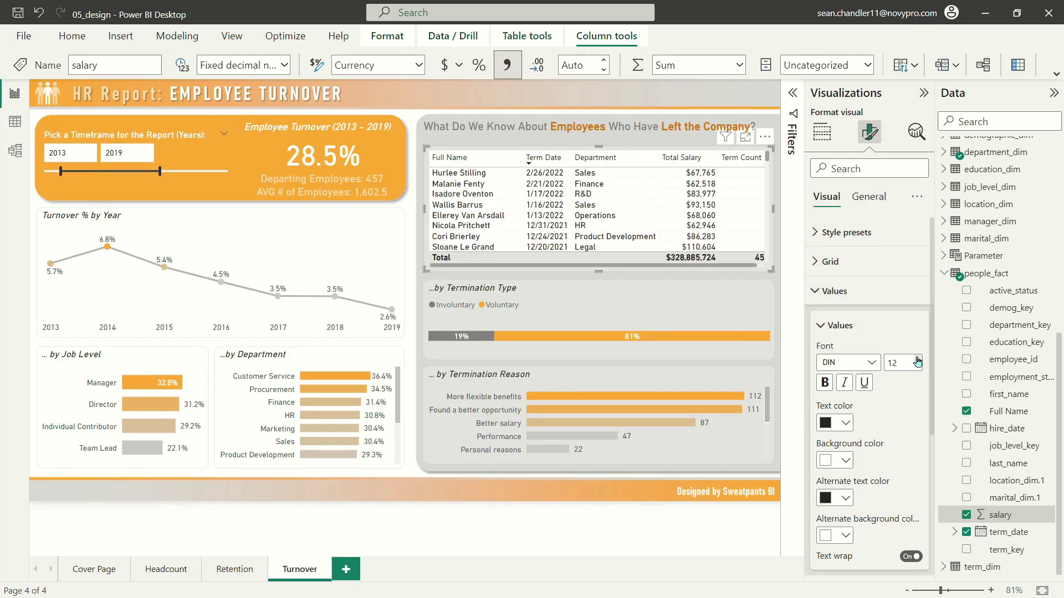
click(918, 368)
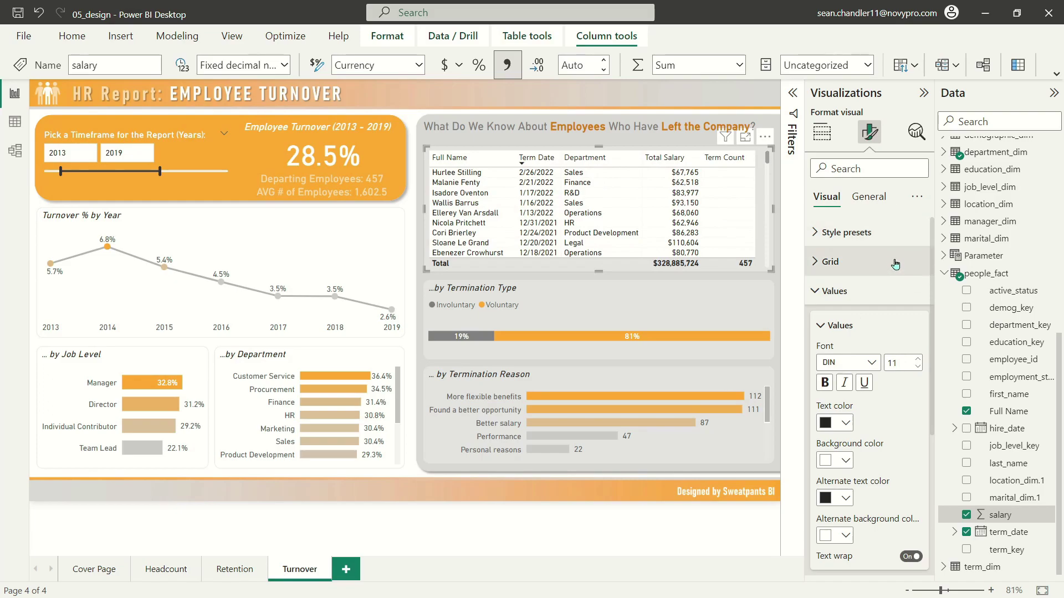
click(834, 291)
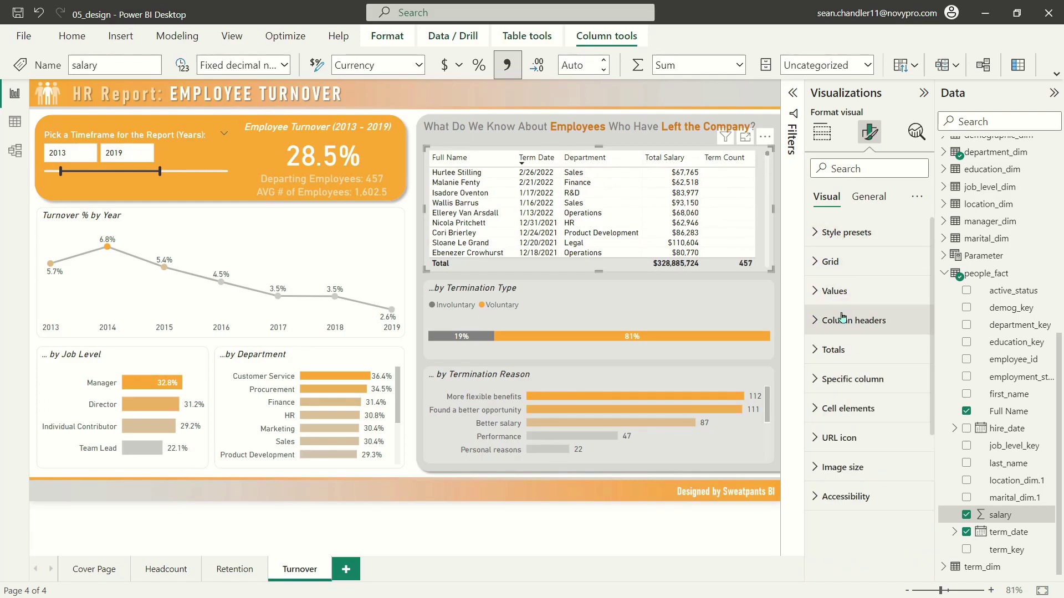
- Set column headers to DIN size 12 and slightly widen the Department and Full Name columns
click(842, 322)
click(860, 392)
click(828, 198)
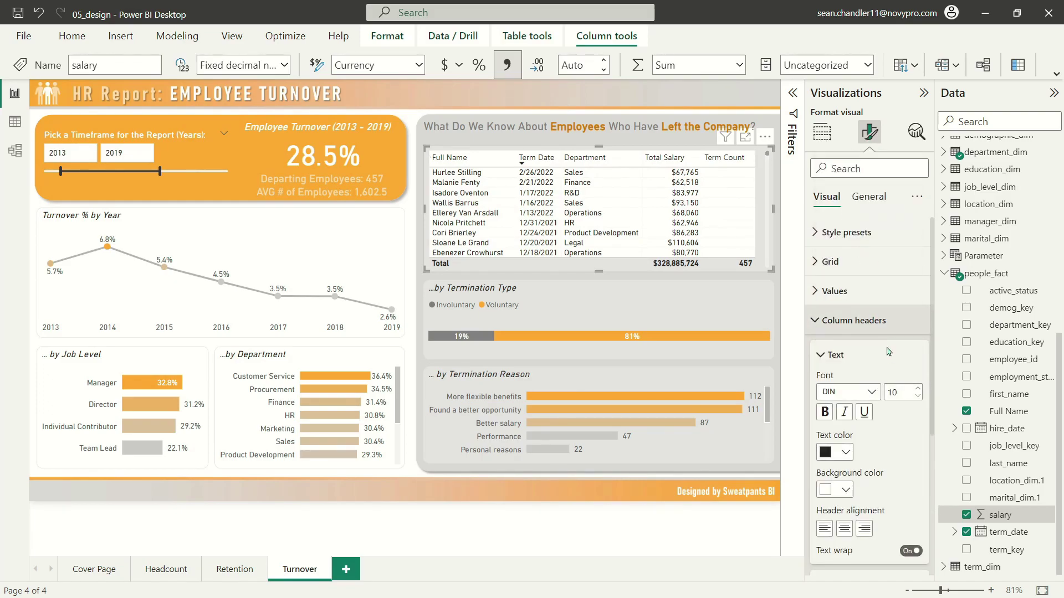
click(917, 388)
click(917, 388)
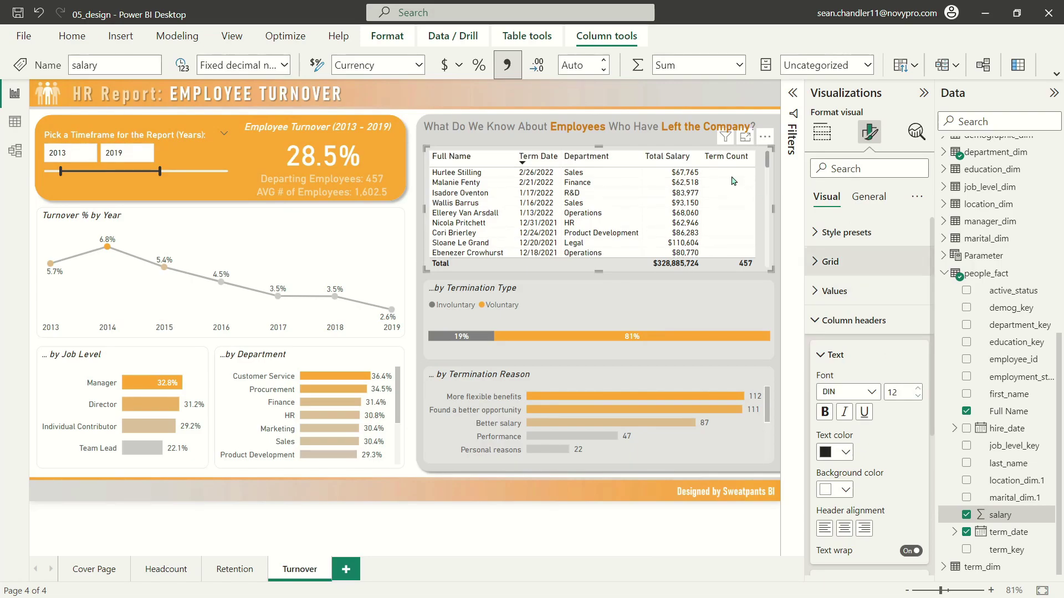
click(846, 320)
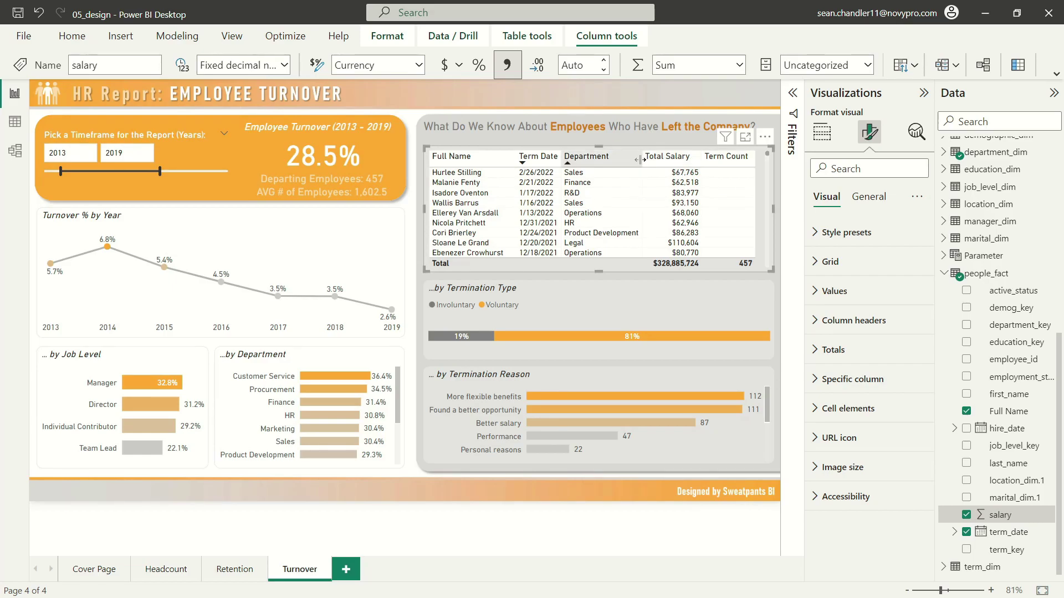
drag(641, 160, 644, 160)
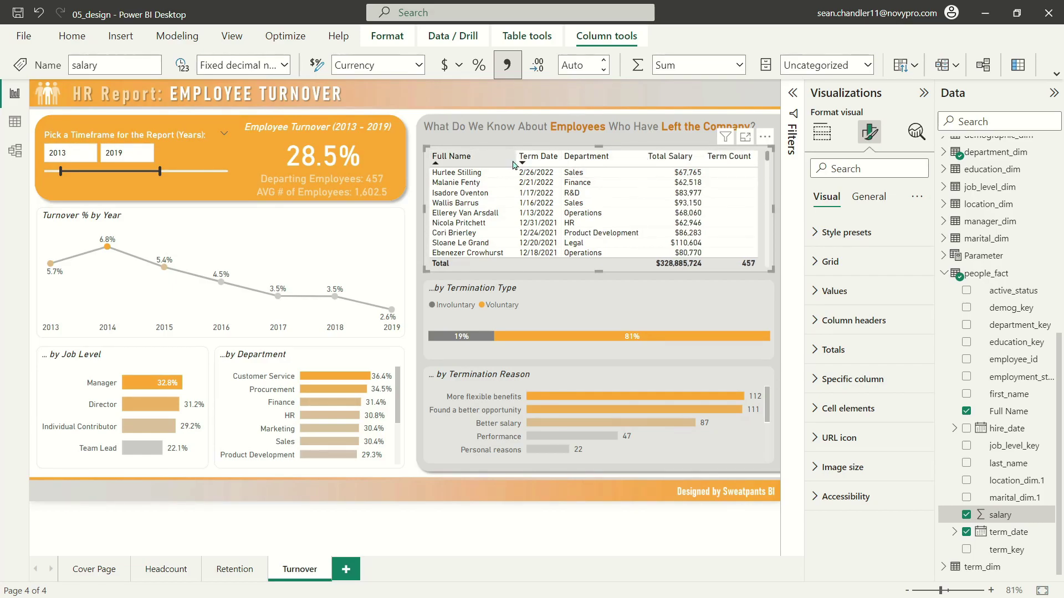
drag(514, 160, 517, 160)
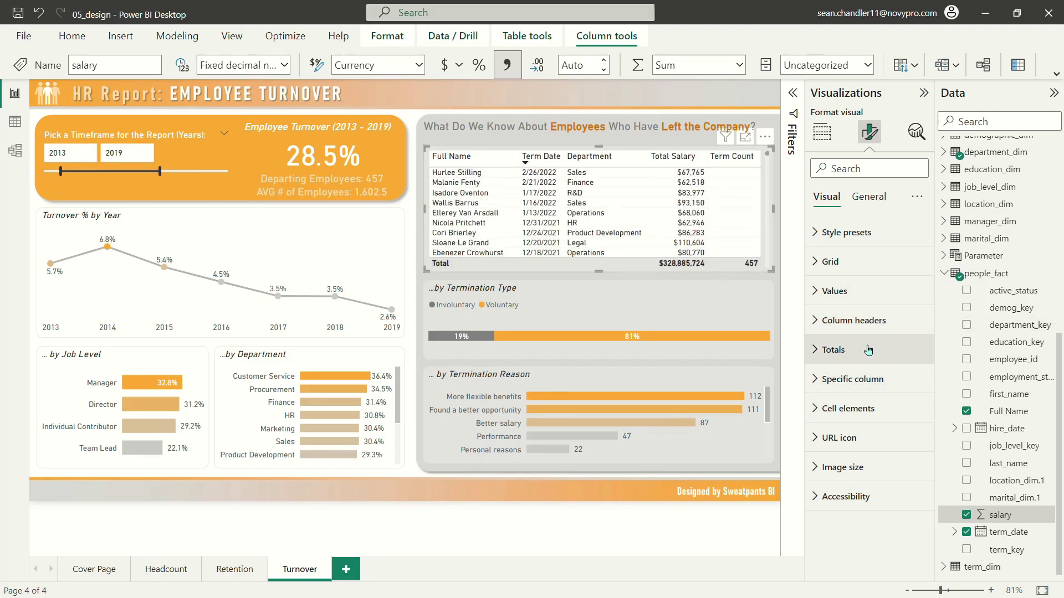
- Give the Total row an orange background with white size-12 text, and heighten the table
click(832, 351)
scroll(909, 385, down, 3)
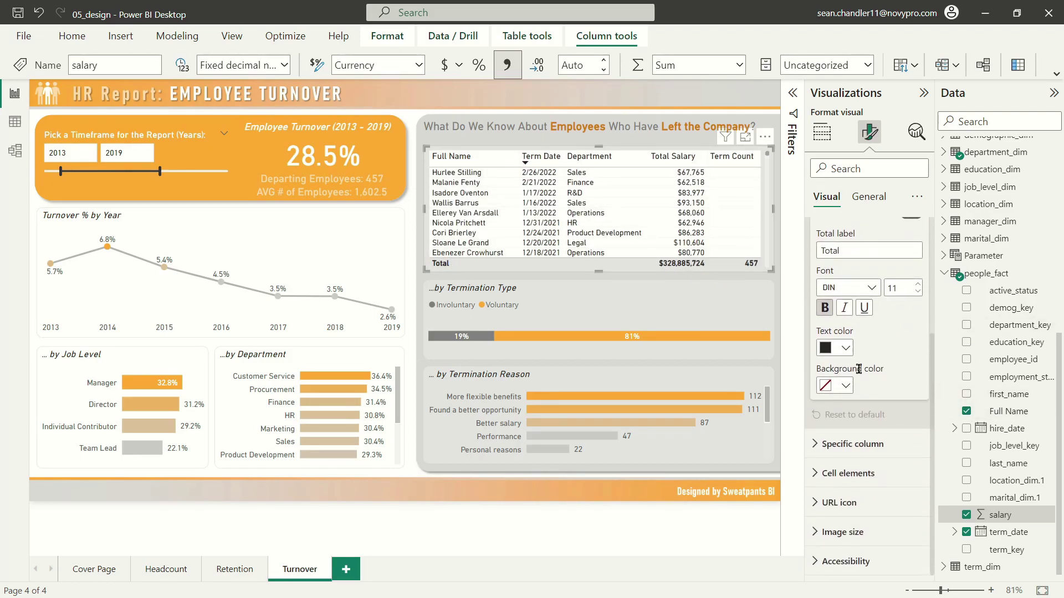
click(840, 386)
click(935, 158)
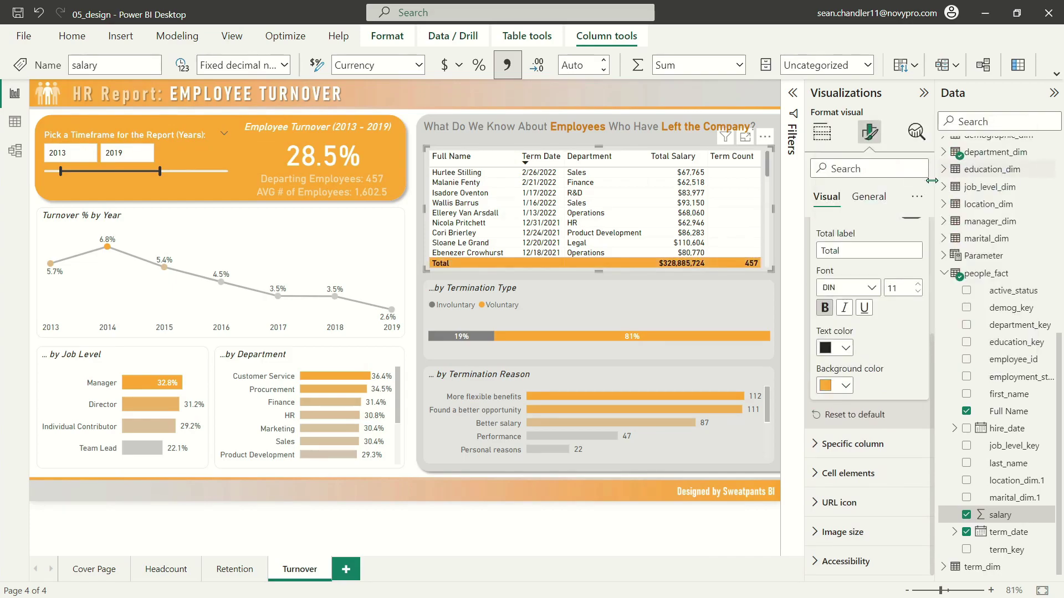
click(836, 353)
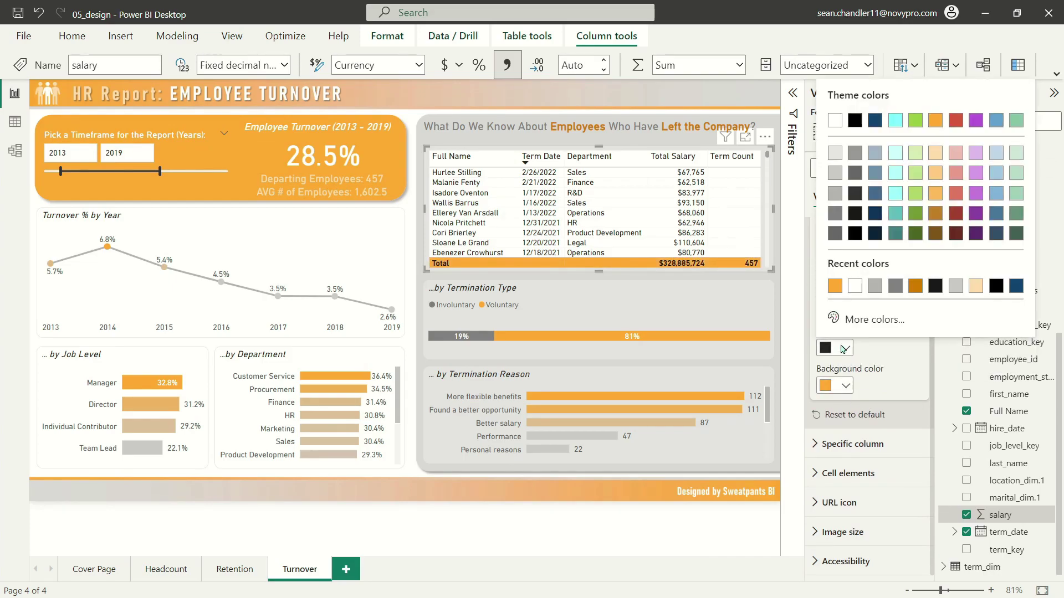
click(827, 114)
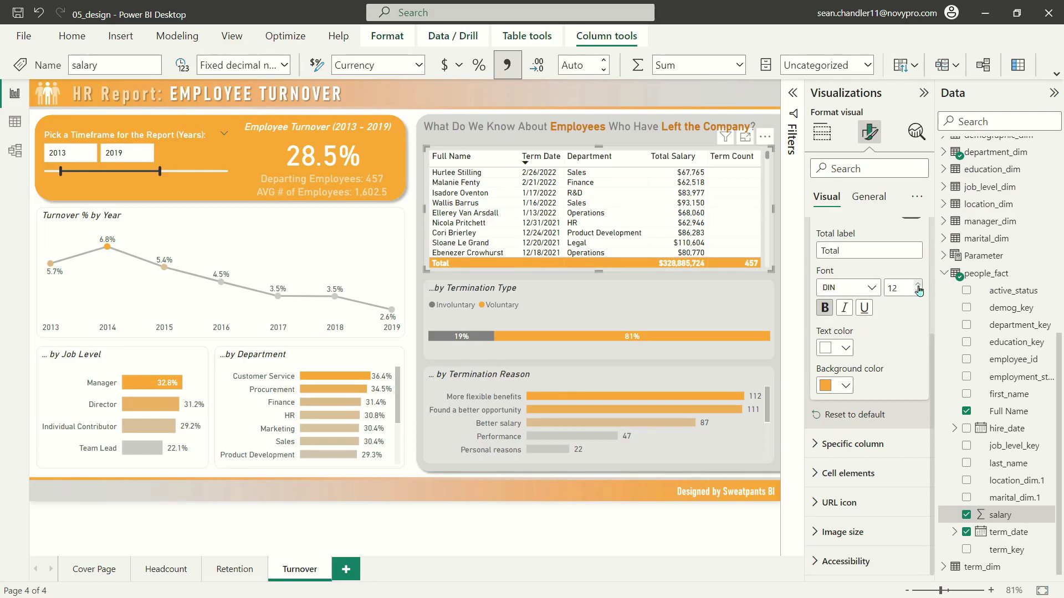
click(918, 286)
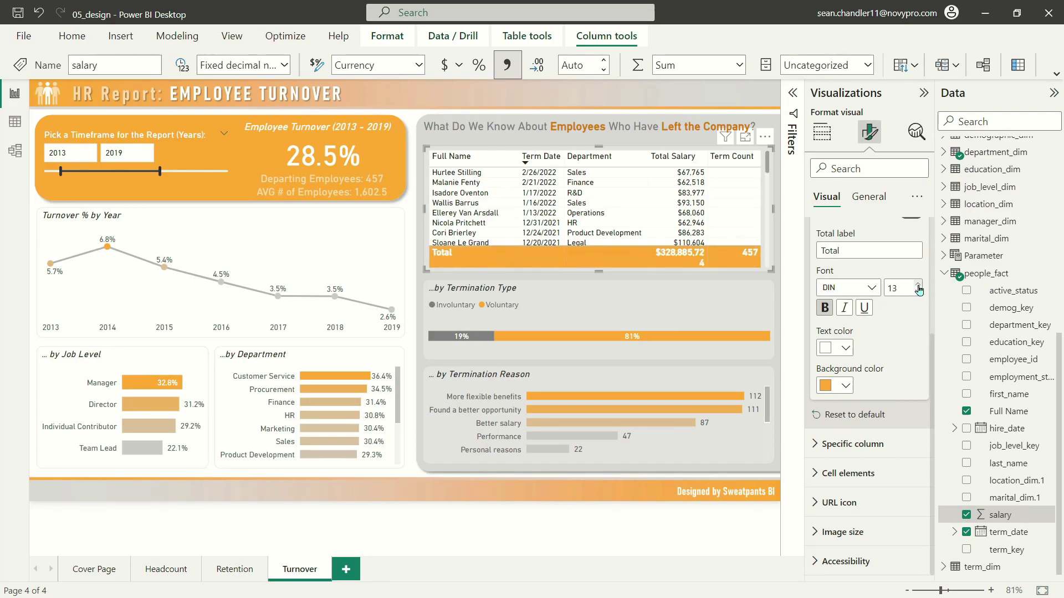
click(918, 292)
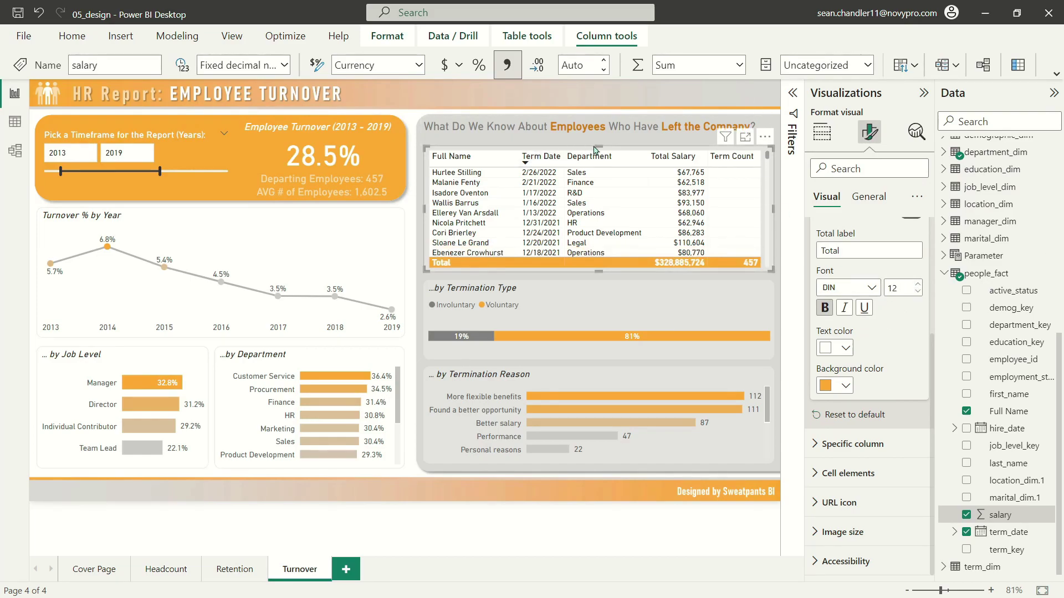
click(821, 132)
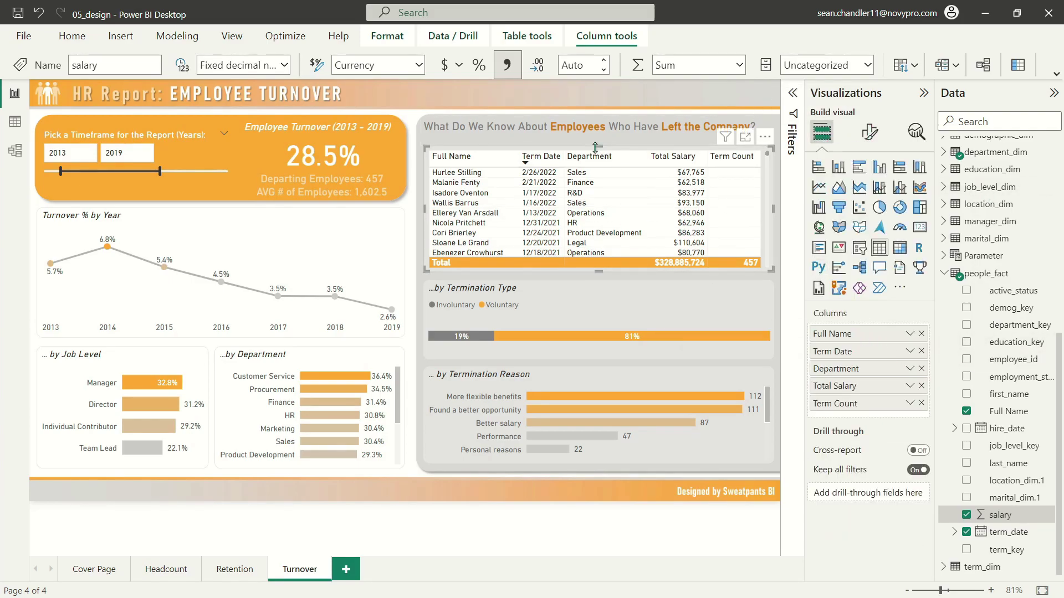
drag(596, 147, 596, 140)
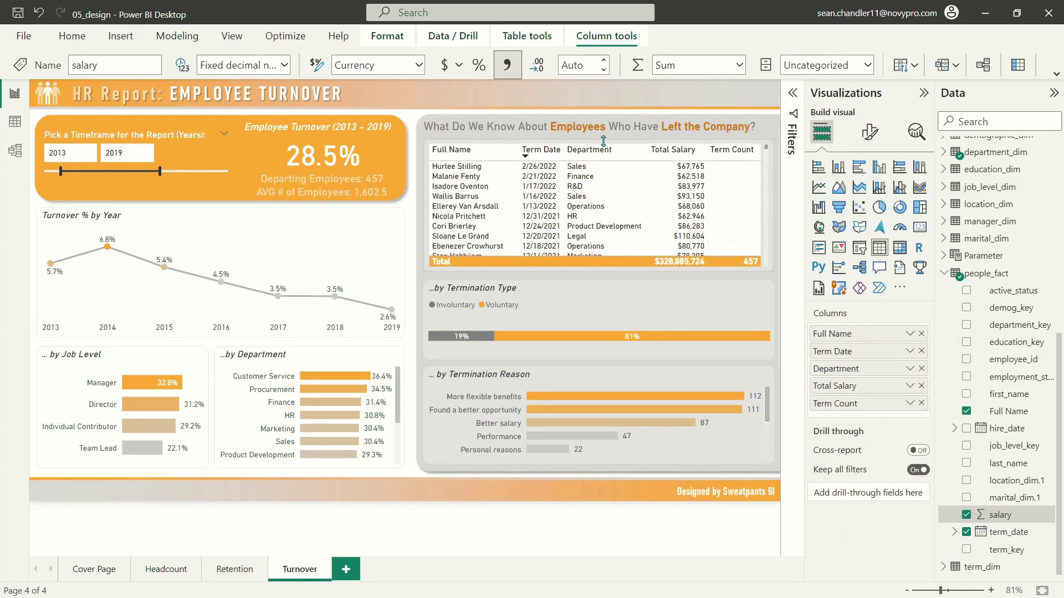
- Rename the table's Full Name column to 'Departing Employee'
click(783, 278)
click(559, 126)
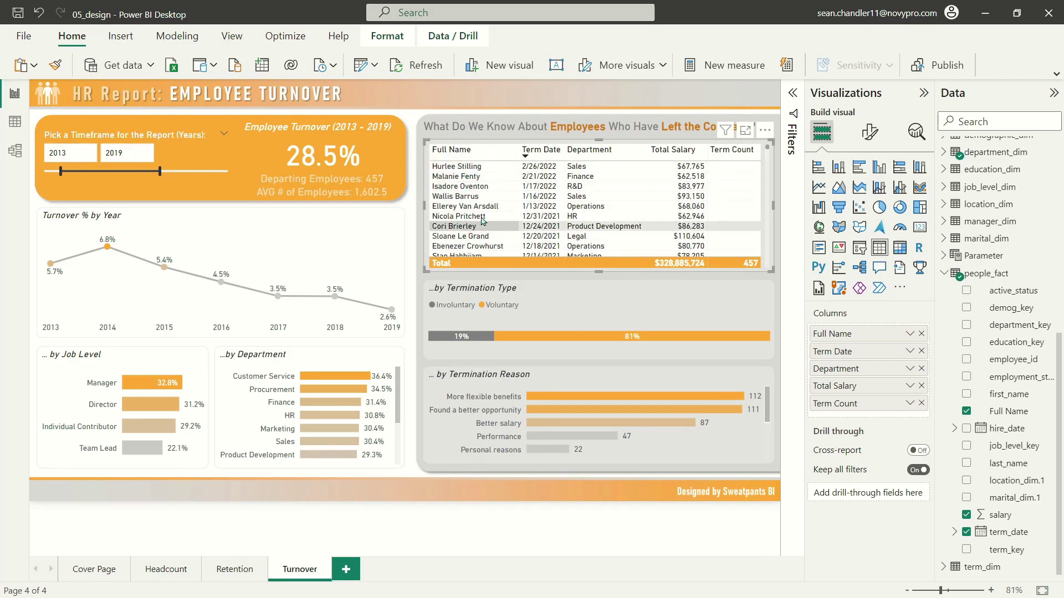
double_click(859, 334)
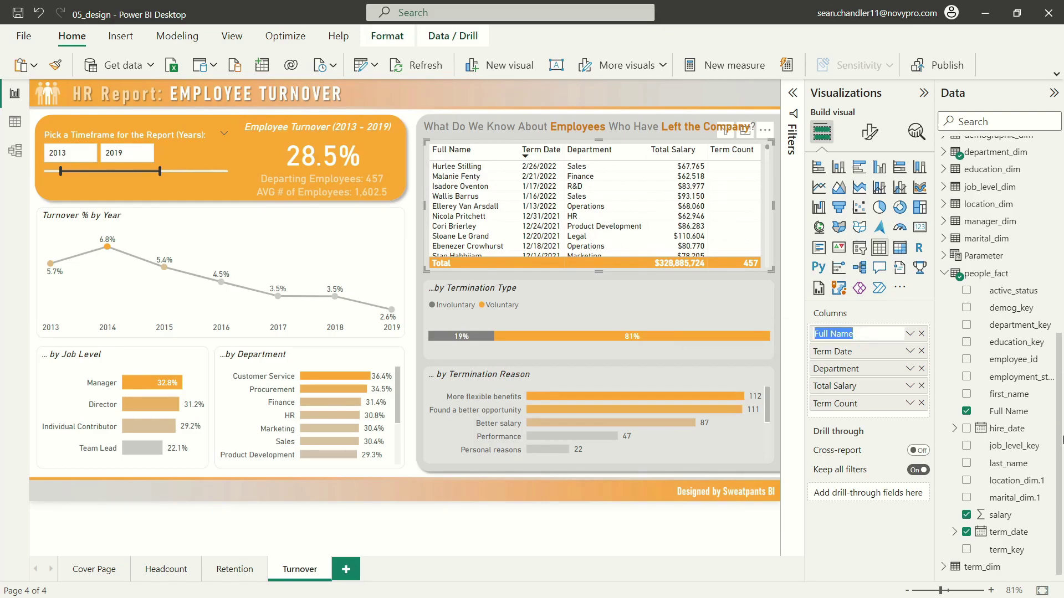
text(Departing Employ)
text(ee)
key(Return)
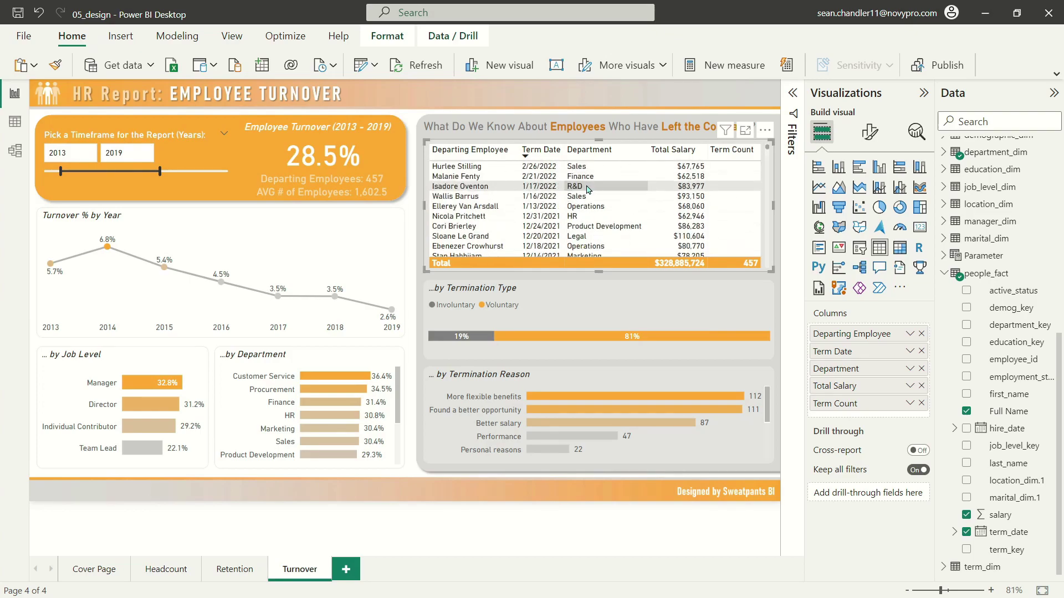
click(519, 90)
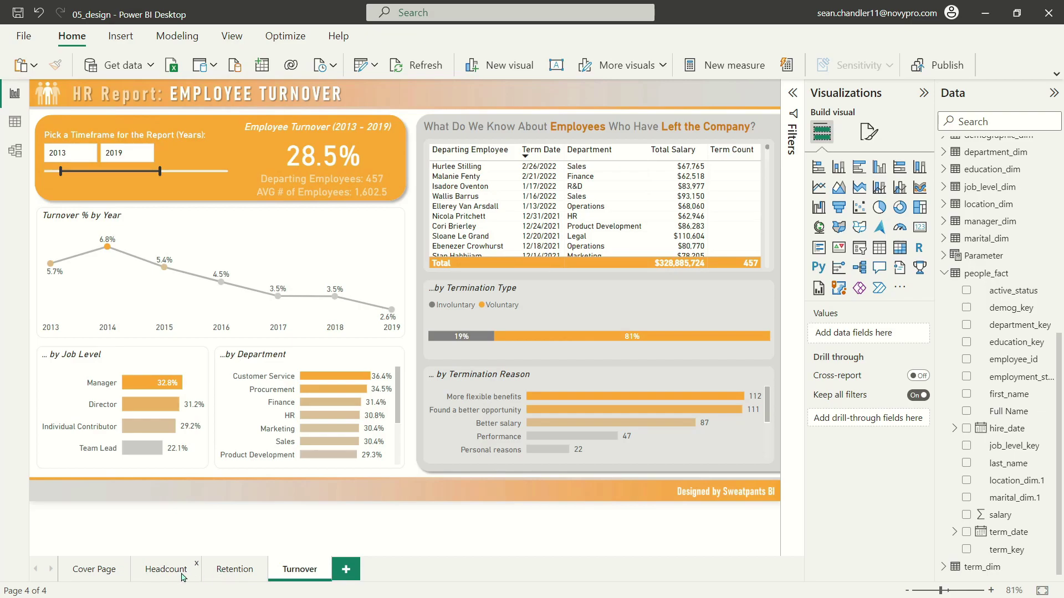
- Go to the Headcount page, briefly passing the Retention page tab
click(225, 571)
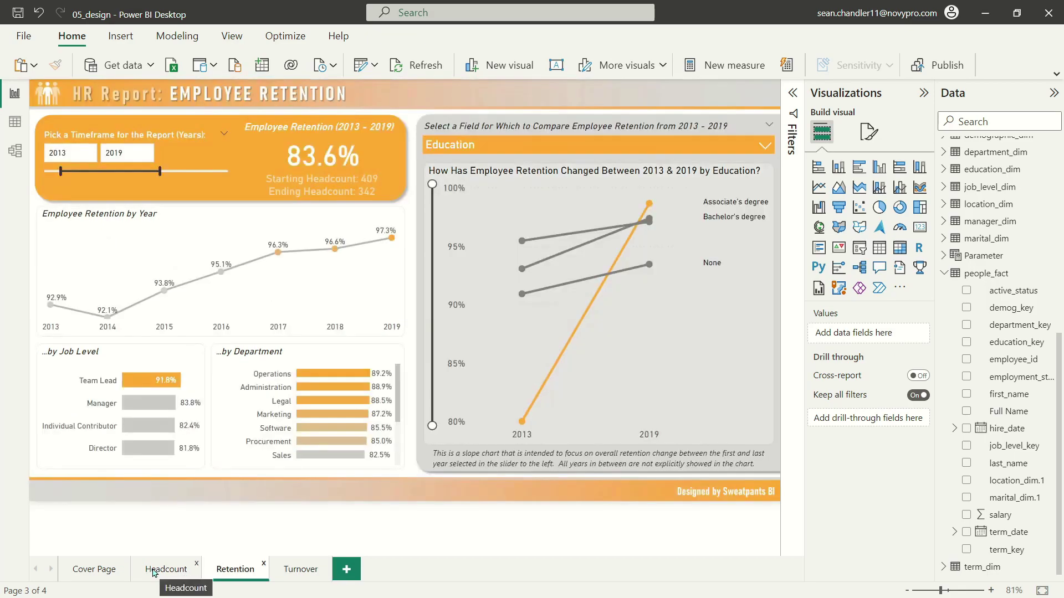
click(155, 571)
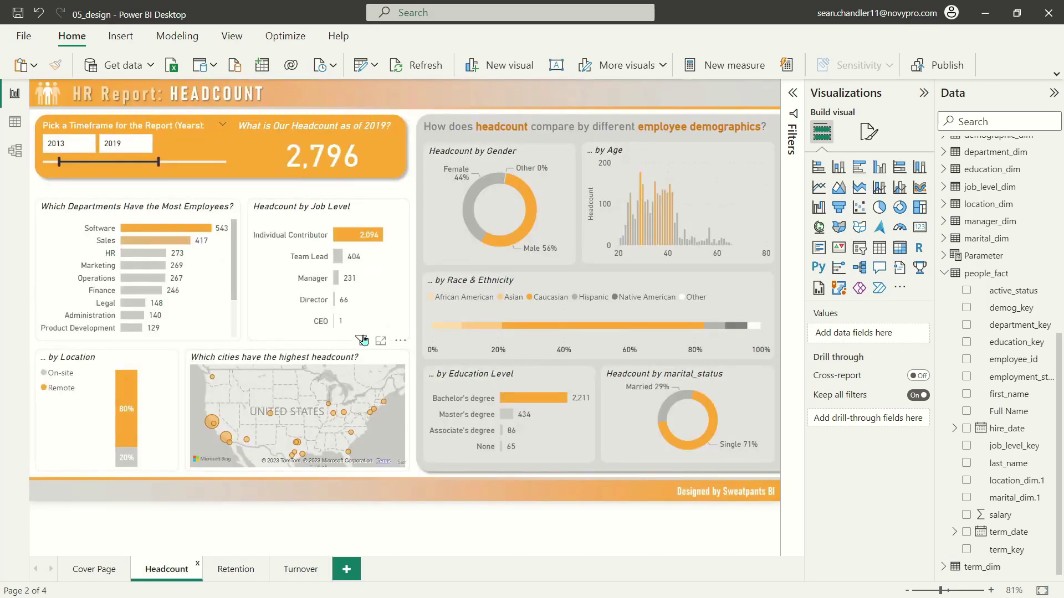